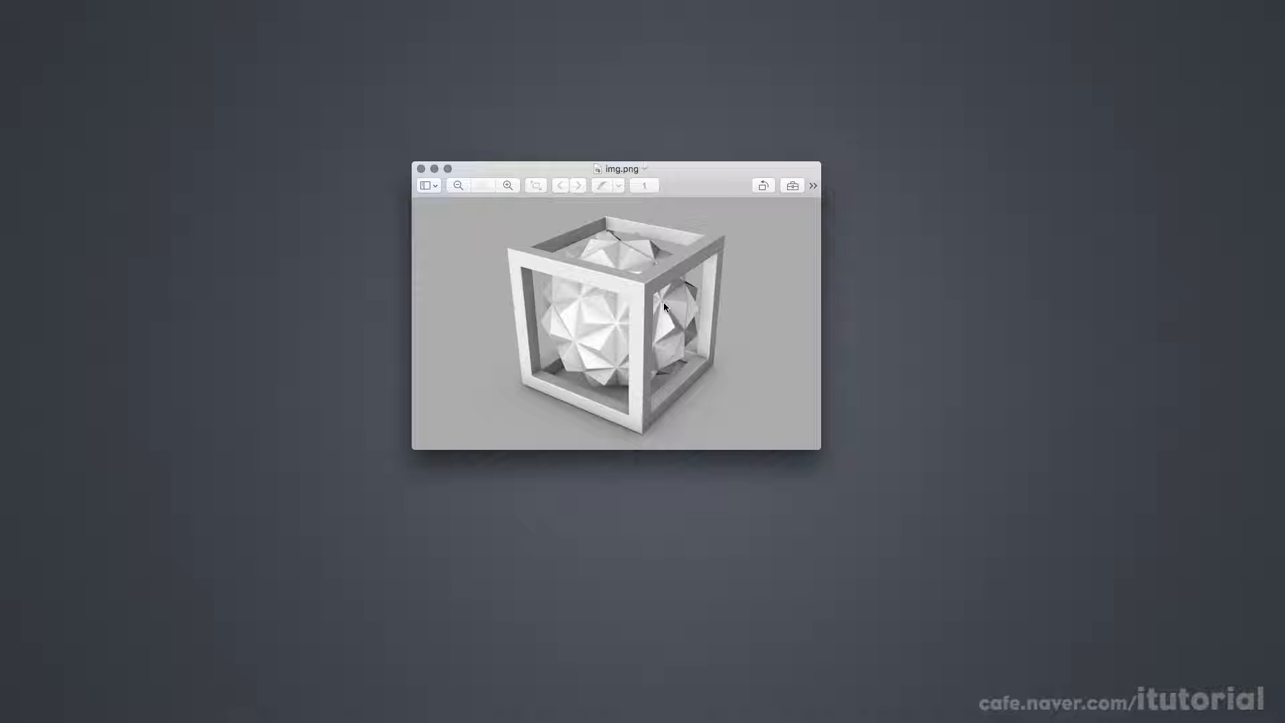
# Switch to Cinema 4D, add a Cube primitive and make it editable
pyautogui.press('super+Tab')
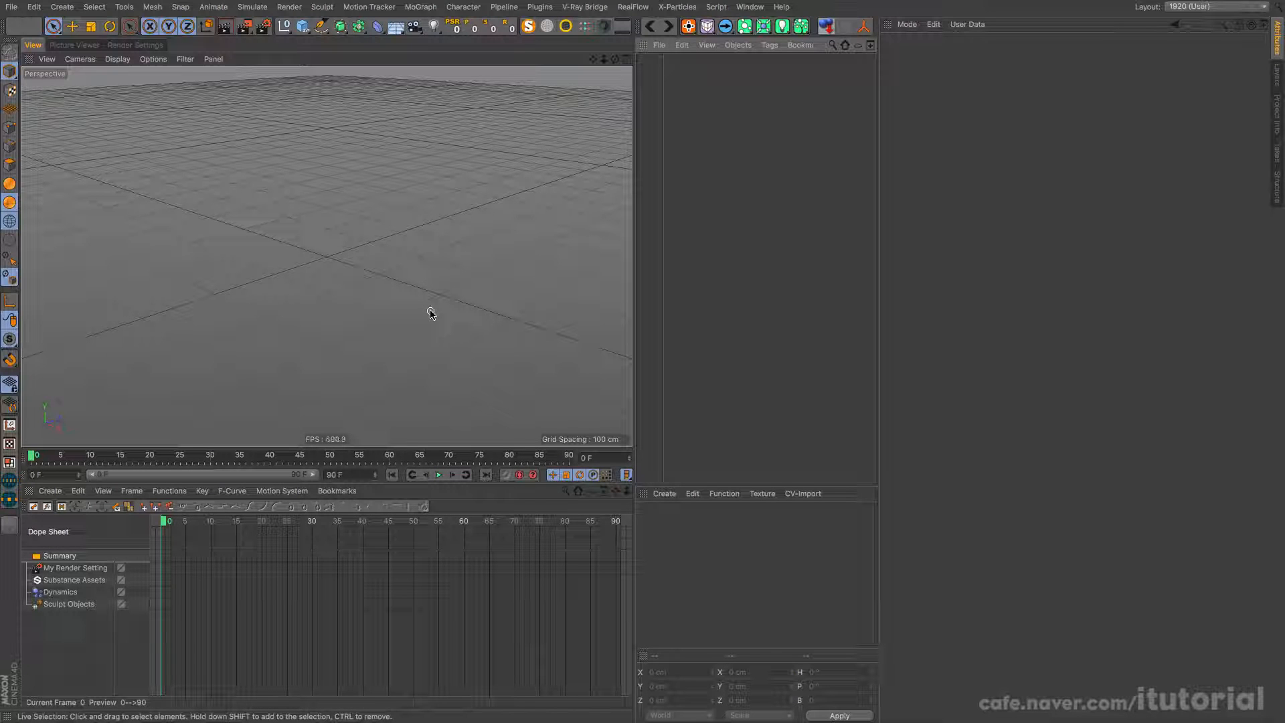
pyautogui.click(303, 26)
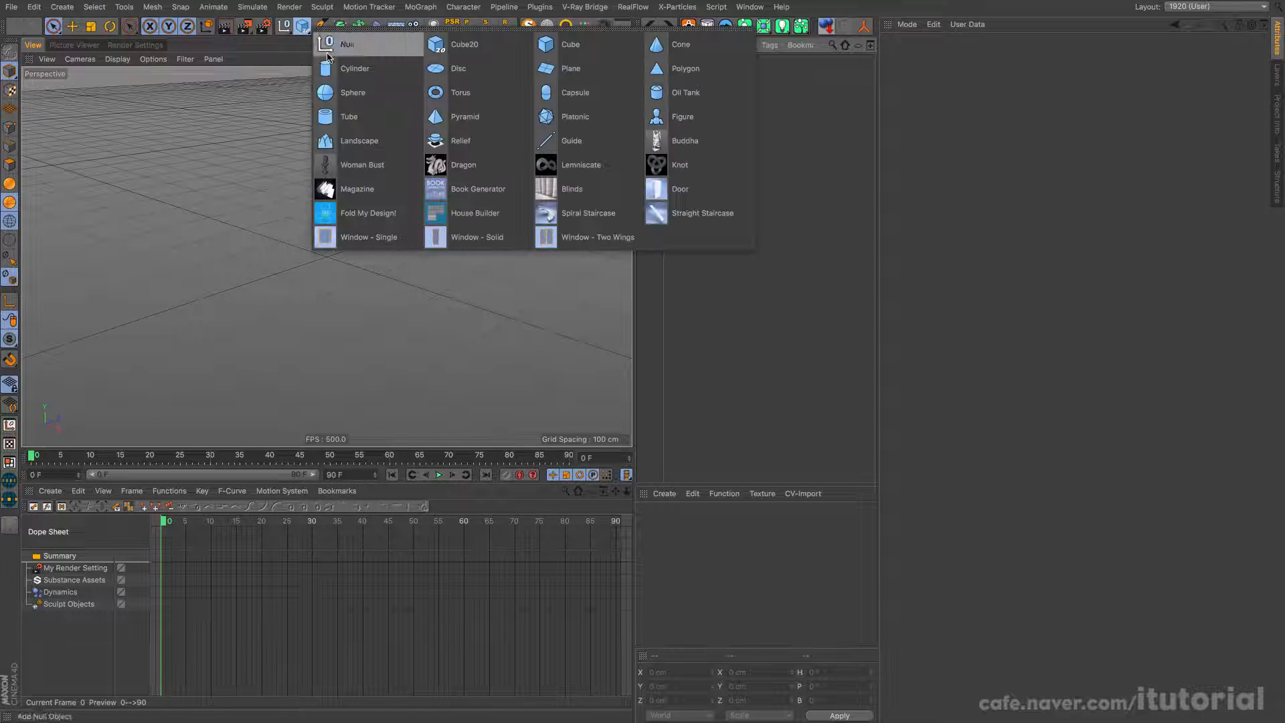
pyautogui.click(566, 46)
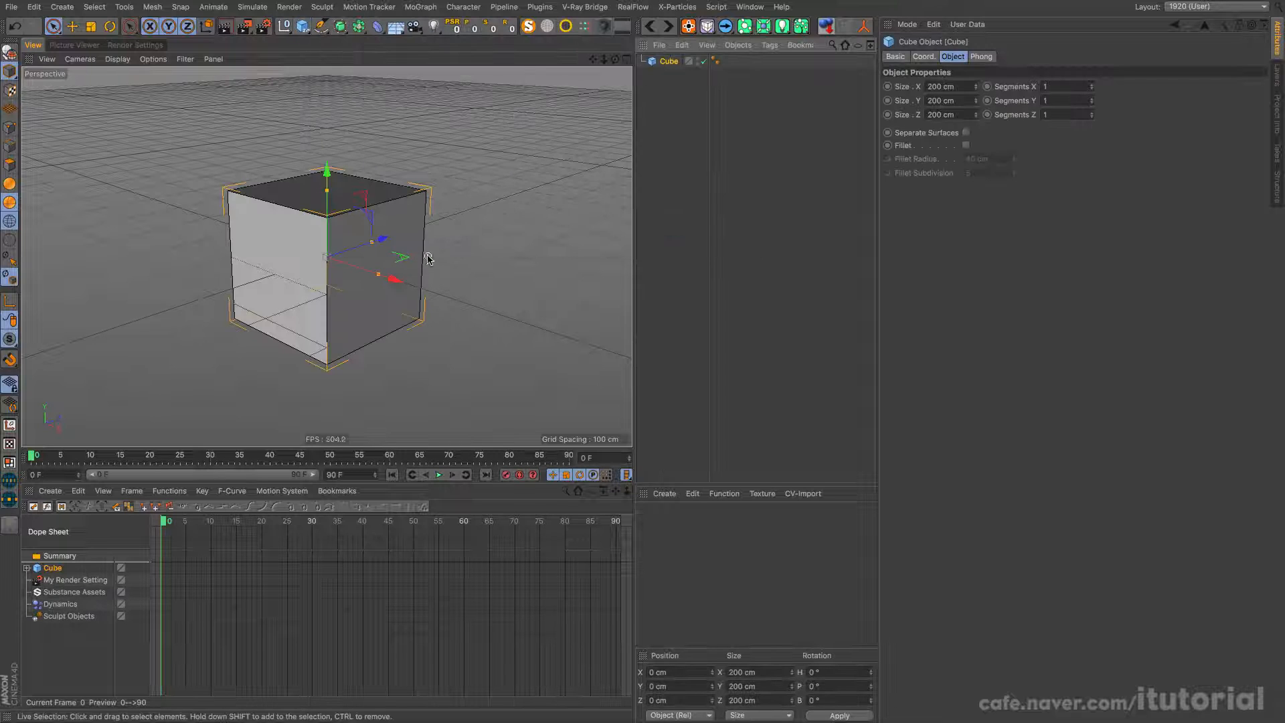
pyautogui.moveTo(395, 258)
pyautogui.keyDown('alt'); pyautogui.mouseDown()
pyautogui.moveTo(375, 278)
pyautogui.moveTo(405, 258)
pyautogui.mouseUp(); pyautogui.keyUp('alt')
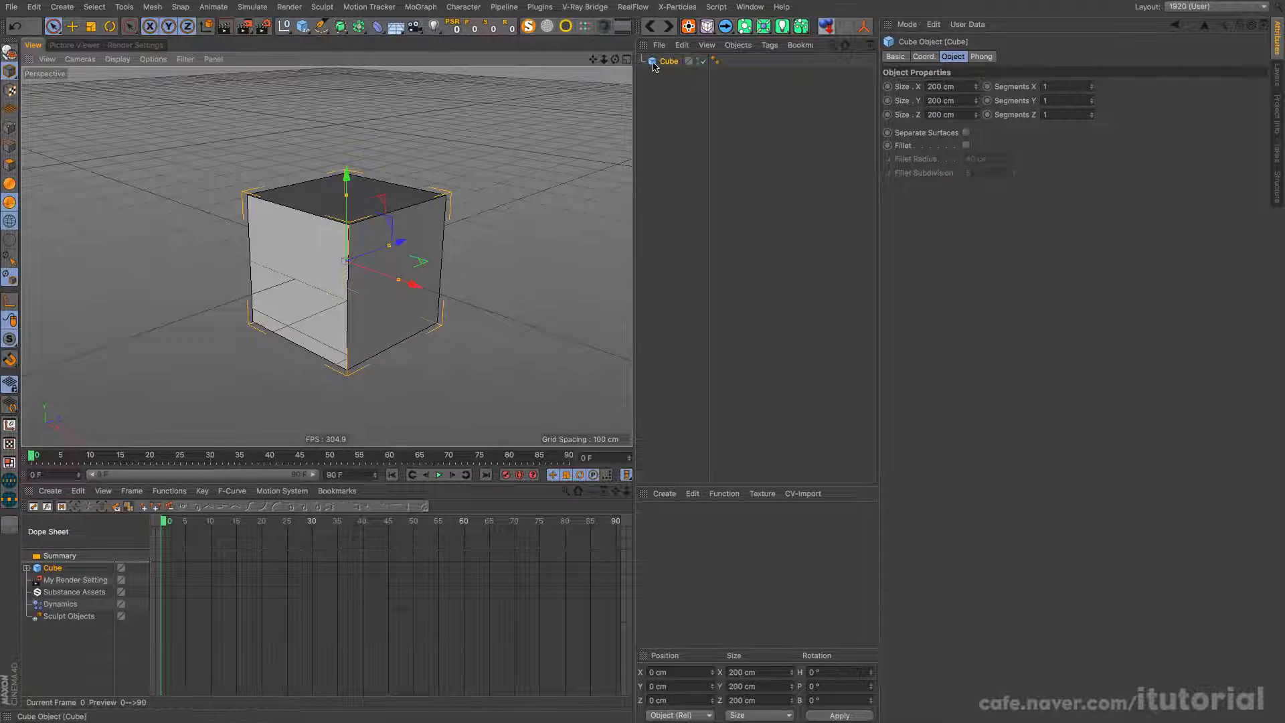
pyautogui.press('c')
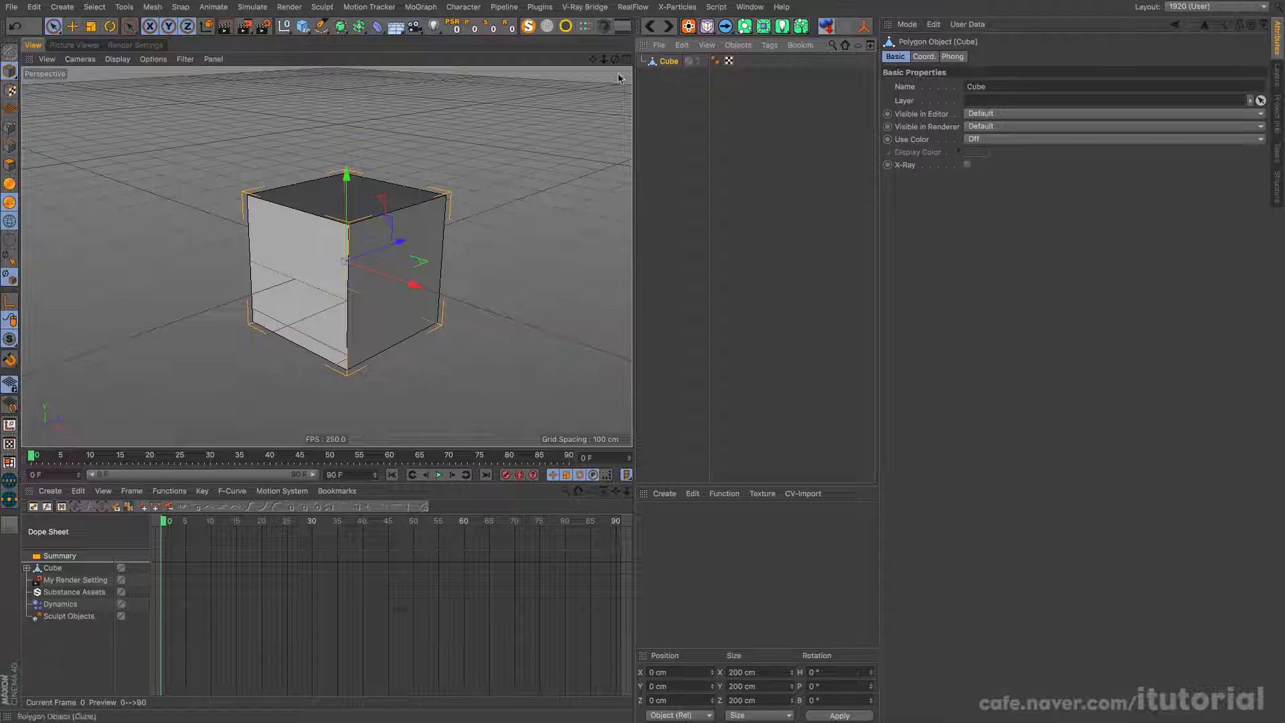
# Apply Extrude Inner to all of the cube's polygons with an offset of 15 cm
pyautogui.click(9, 167)
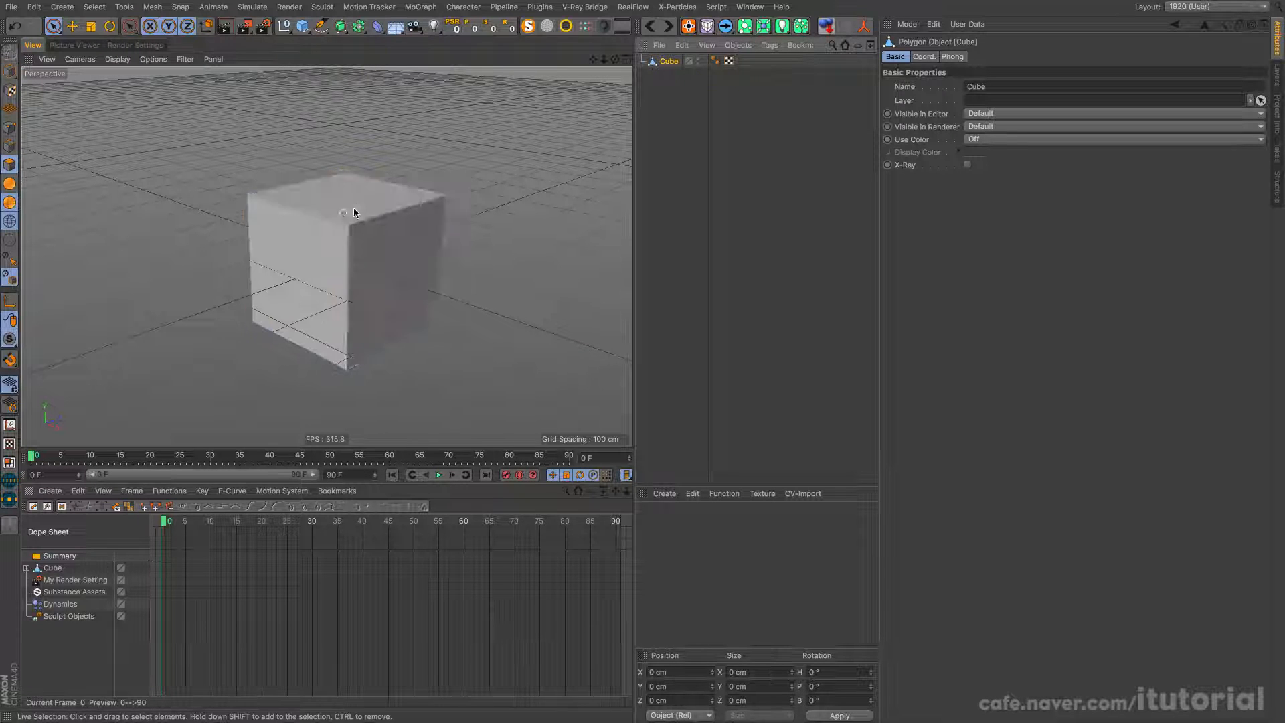
pyautogui.hotkey('ctrl', 'a')
pyautogui.rightClick(499, 194)
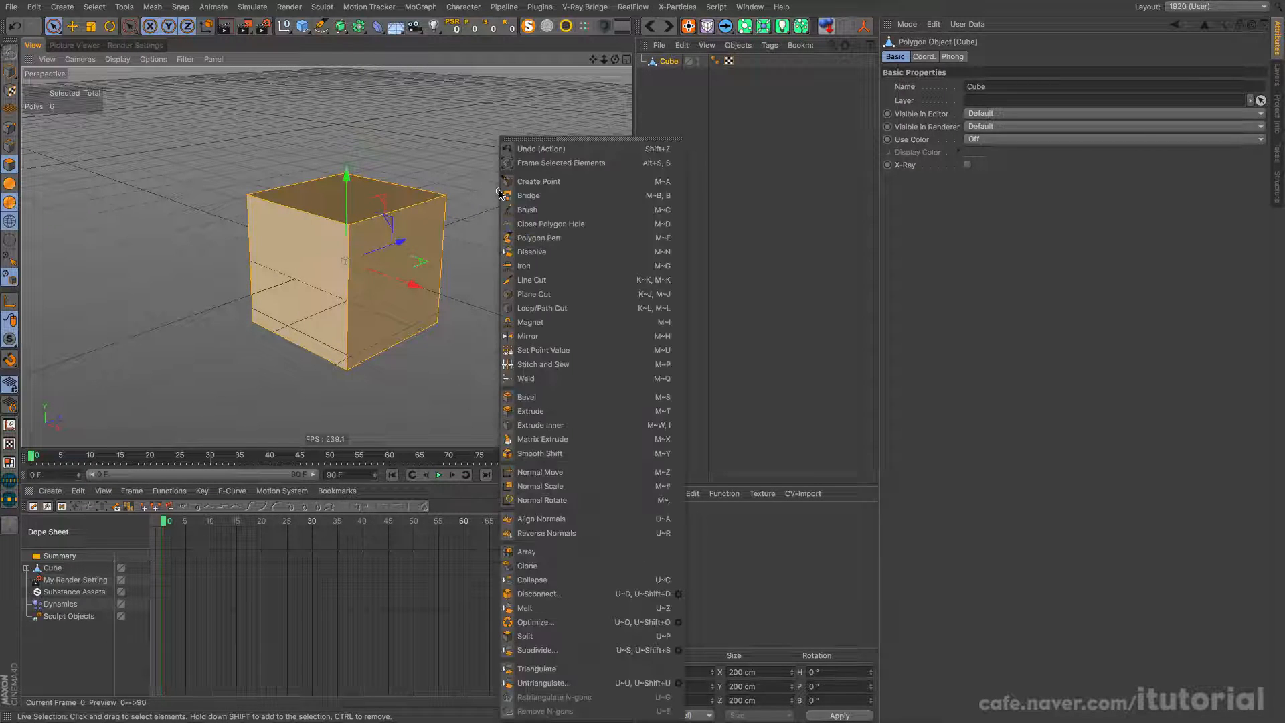
pyautogui.click(575, 429)
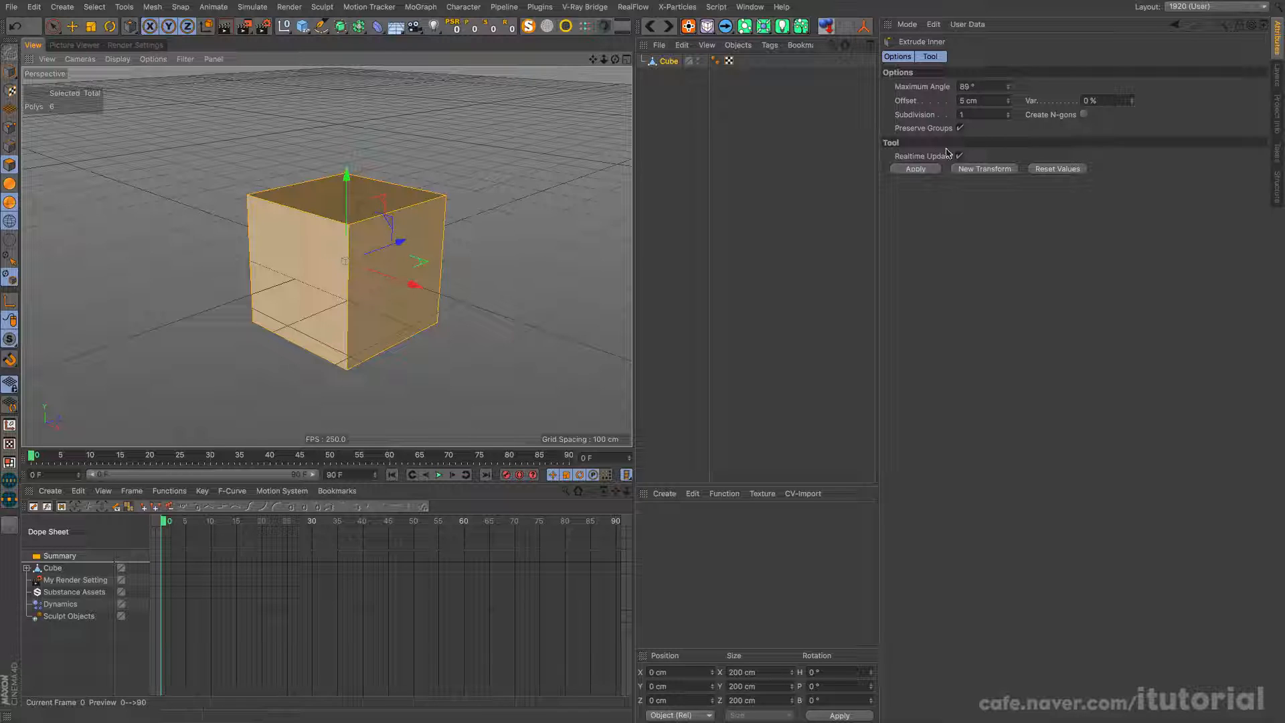
pyautogui.click(978, 101)
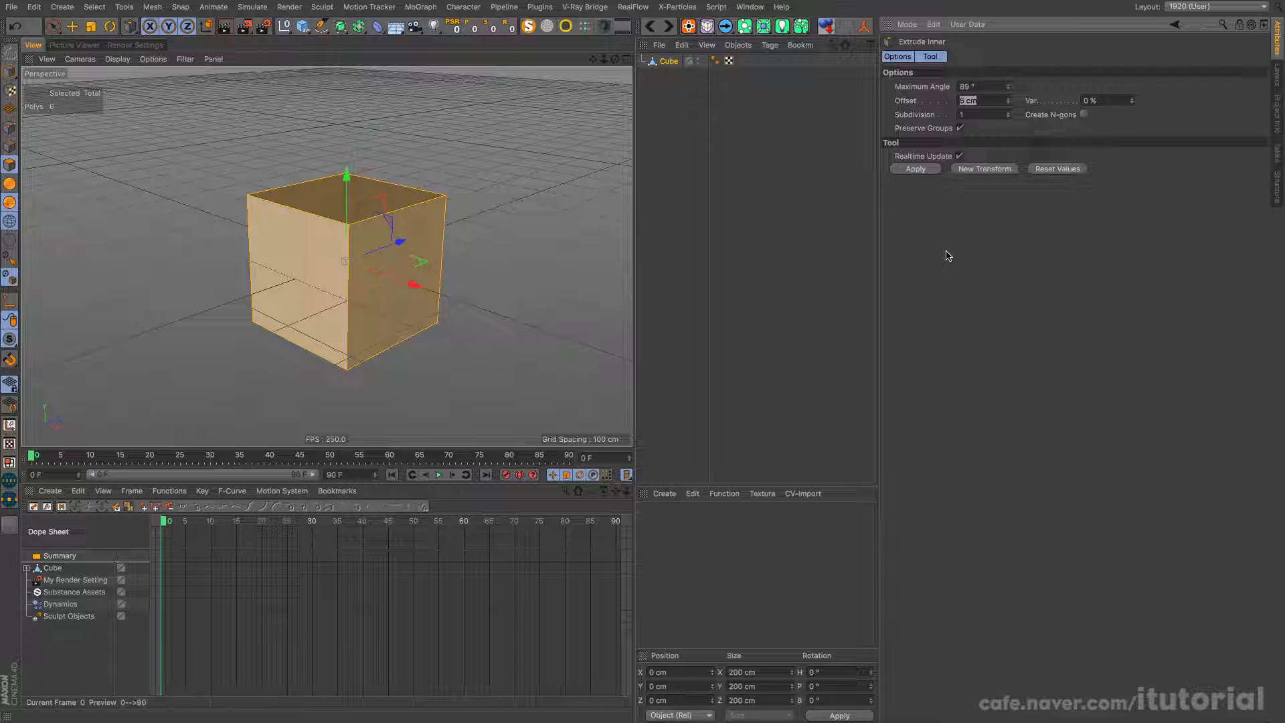
pyautogui.write('15')
pyautogui.hotkey('shift', 'Tab')
pyautogui.click(915, 169)
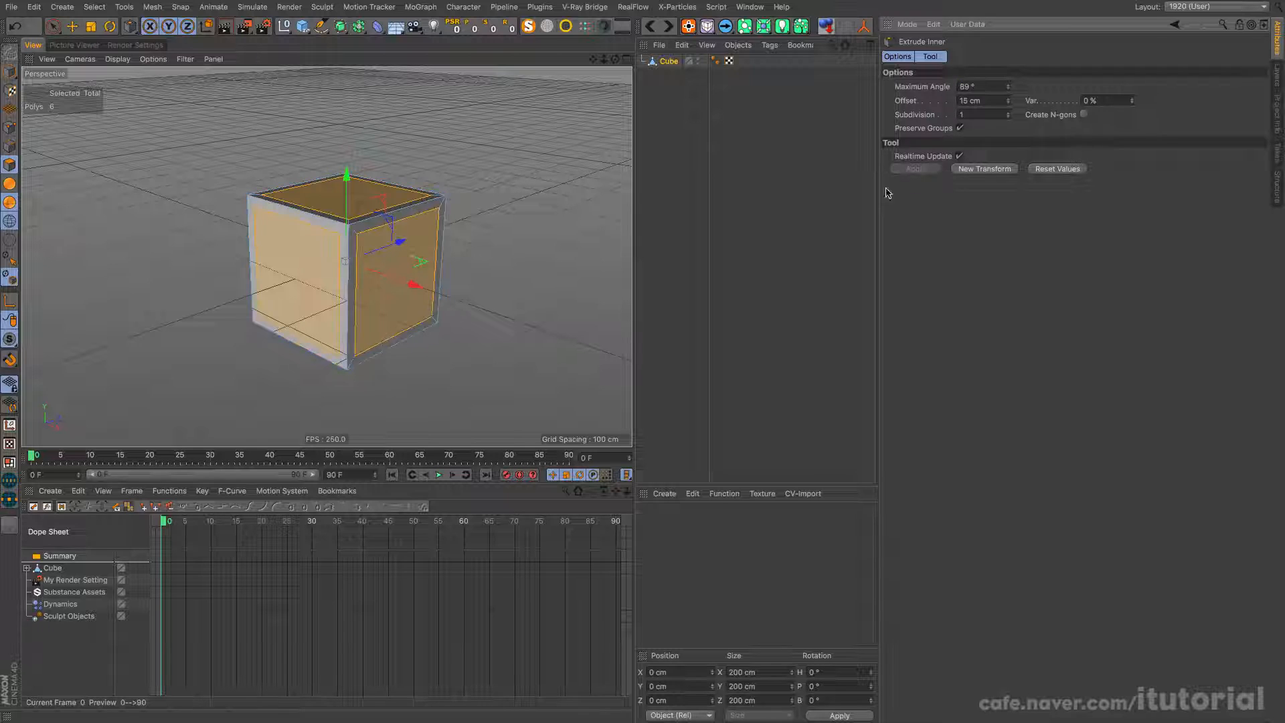
# Delete the selected inner polygons on every side so only the cube's border frame remains
pyautogui.moveTo(403, 261)
pyautogui.keyDown('alt'); pyautogui.mouseDown()
pyautogui.moveTo(339, 278)
pyautogui.moveTo(293, 221)
pyautogui.moveTo(394, 270)
pyautogui.moveTo(378, 259)
pyautogui.moveTo(382, 291)
pyautogui.moveTo(376, 257)
pyautogui.moveTo(383, 278)
pyautogui.moveTo(284, 254)
pyautogui.moveTo(324, 201)
pyautogui.moveTo(402, 267)
pyautogui.moveTo(388, 229)
pyautogui.moveTo(379, 248)
pyautogui.mouseUp(); pyautogui.keyUp('alt')
pyautogui.scroll(3, 368, 237)
pyautogui.press('Delete')
pyautogui.scroll(5, 319, 134)
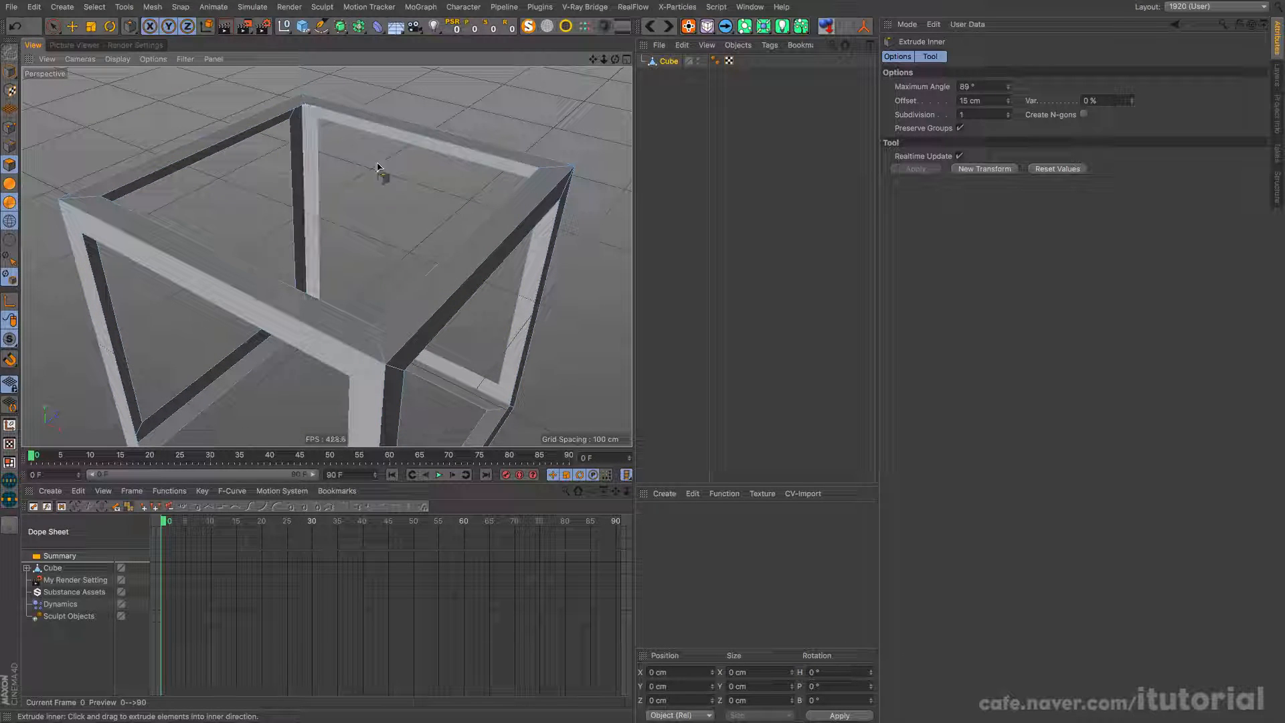
pyautogui.keyDown('alt'); pyautogui.moveTo(369, 210); pyautogui.dragTo(393, 244); pyautogui.keyUp('alt')
pyautogui.scroll(-5, 361, 197)
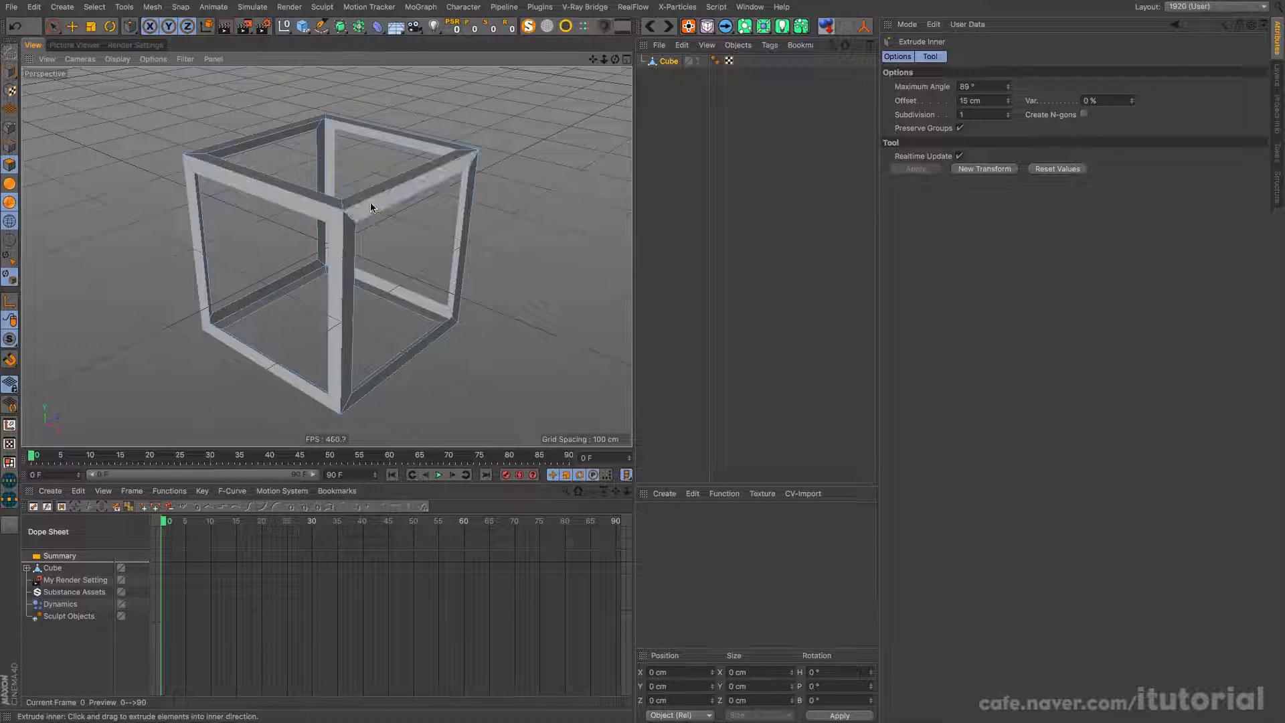
# Extrude all polygons of the frame with an offset of -15 cm and Create Caps enabled
pyautogui.hotkey('ctrl', 'a')
pyautogui.rightClick(498, 168)
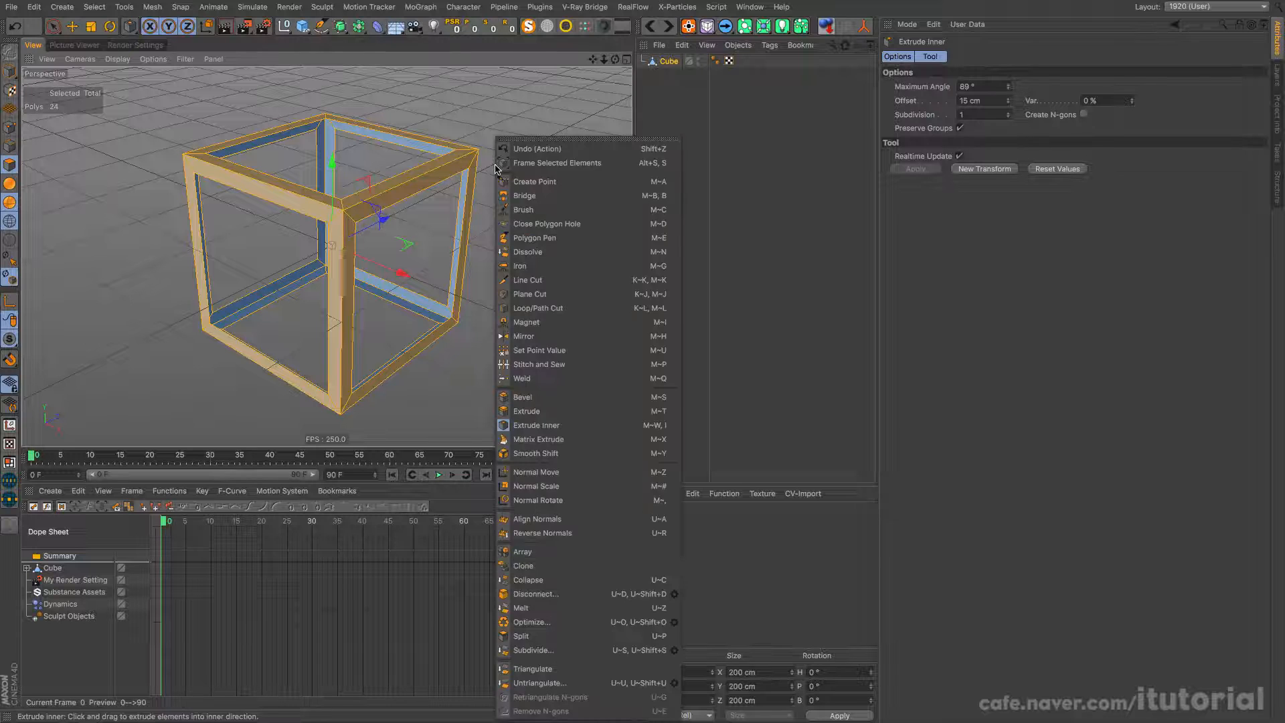
pyautogui.click(532, 414)
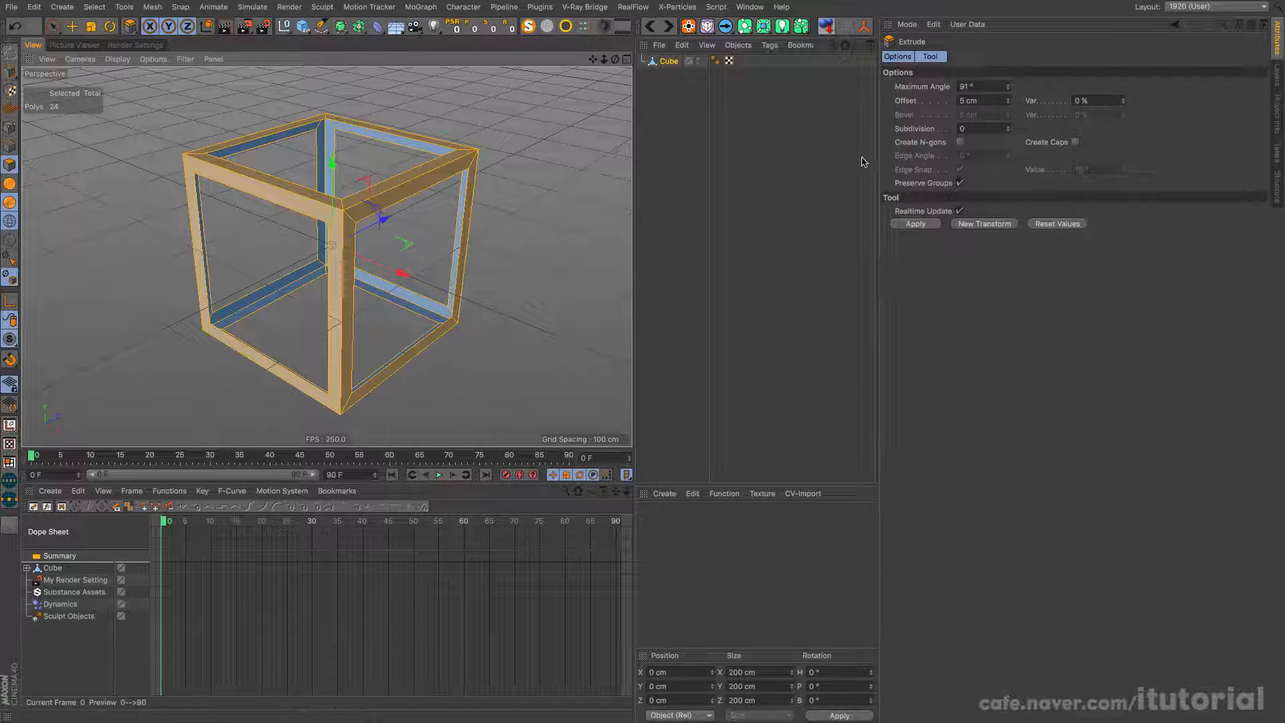
pyautogui.doubleClick(988, 101)
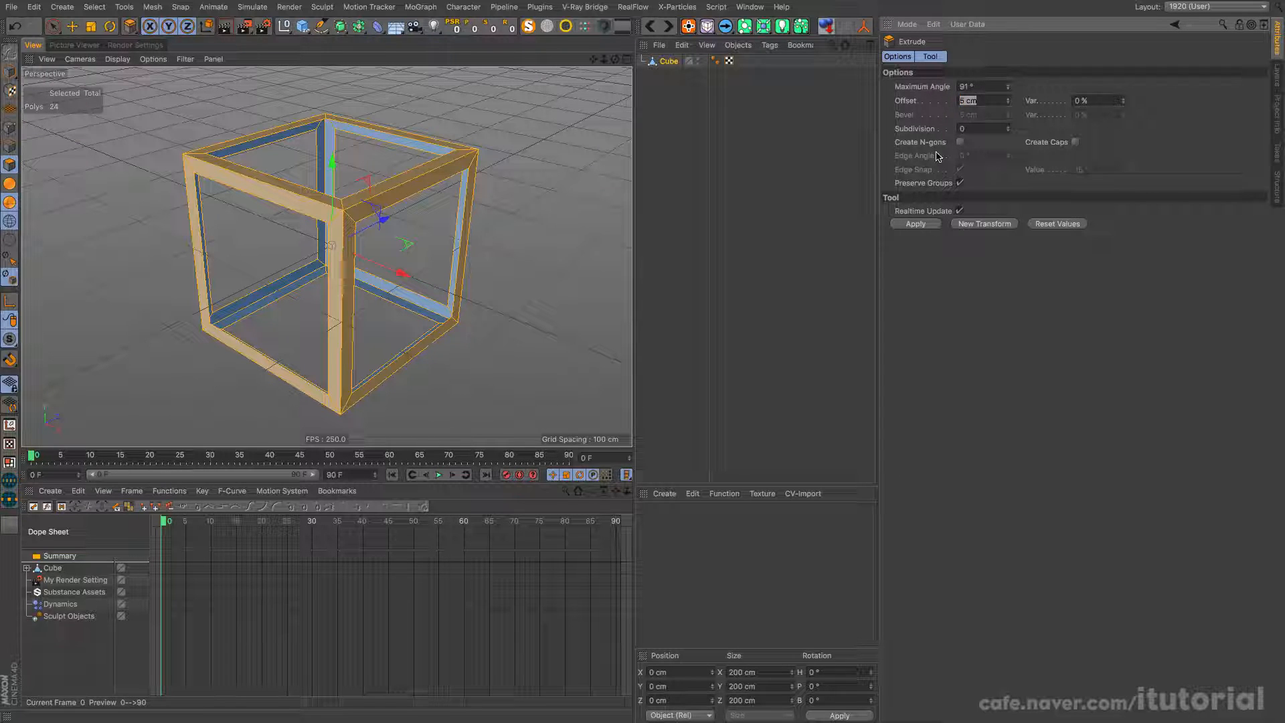
pyautogui.press('BackSpace')
pyautogui.click(916, 224)
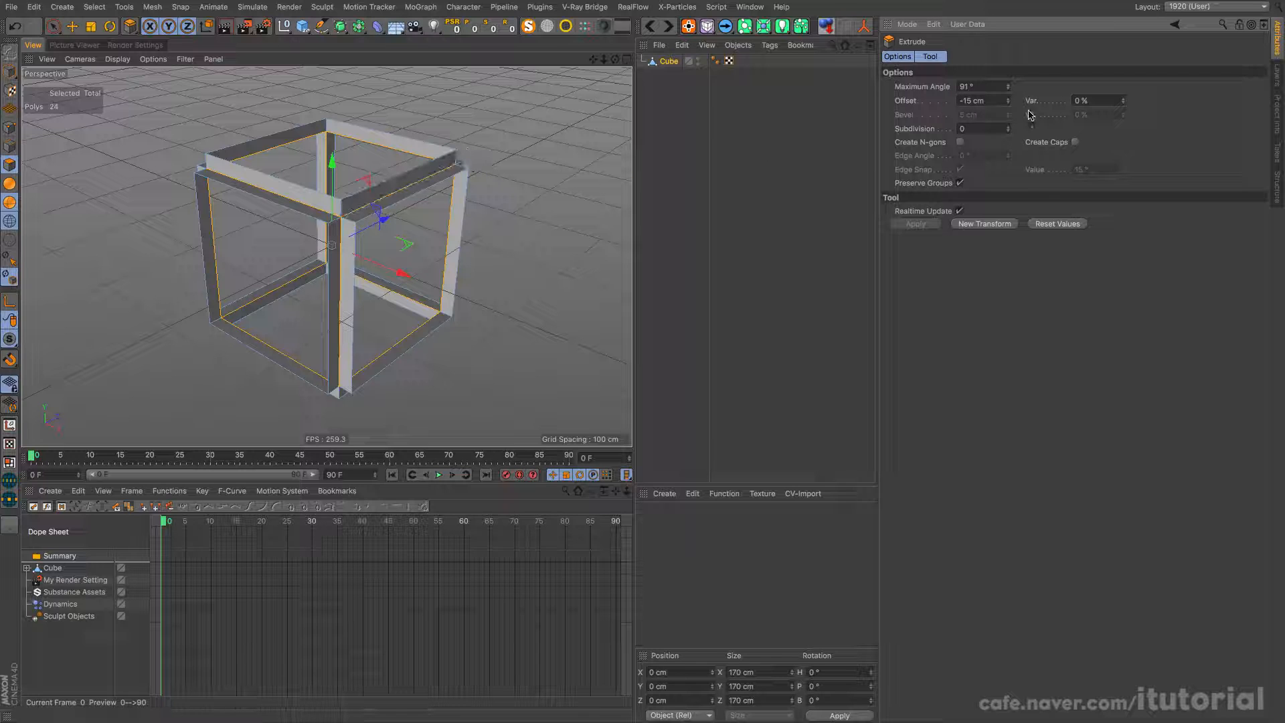
pyautogui.click(1076, 142)
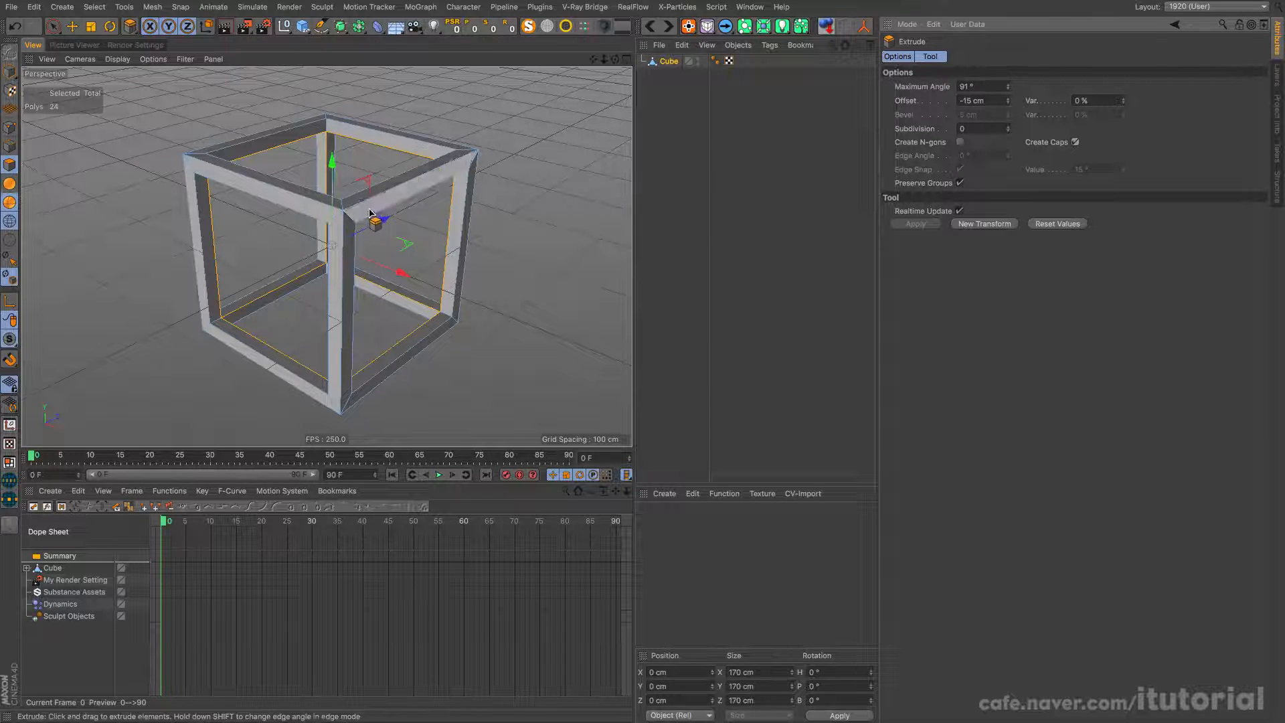
# In point mode, select the overlapping points at the frame's rear upper inner corner with Rectangle Selection
pyautogui.keyDown('alt'); pyautogui.moveTo(370, 213); pyautogui.dragTo(352, 119); pyautogui.keyUp('alt')
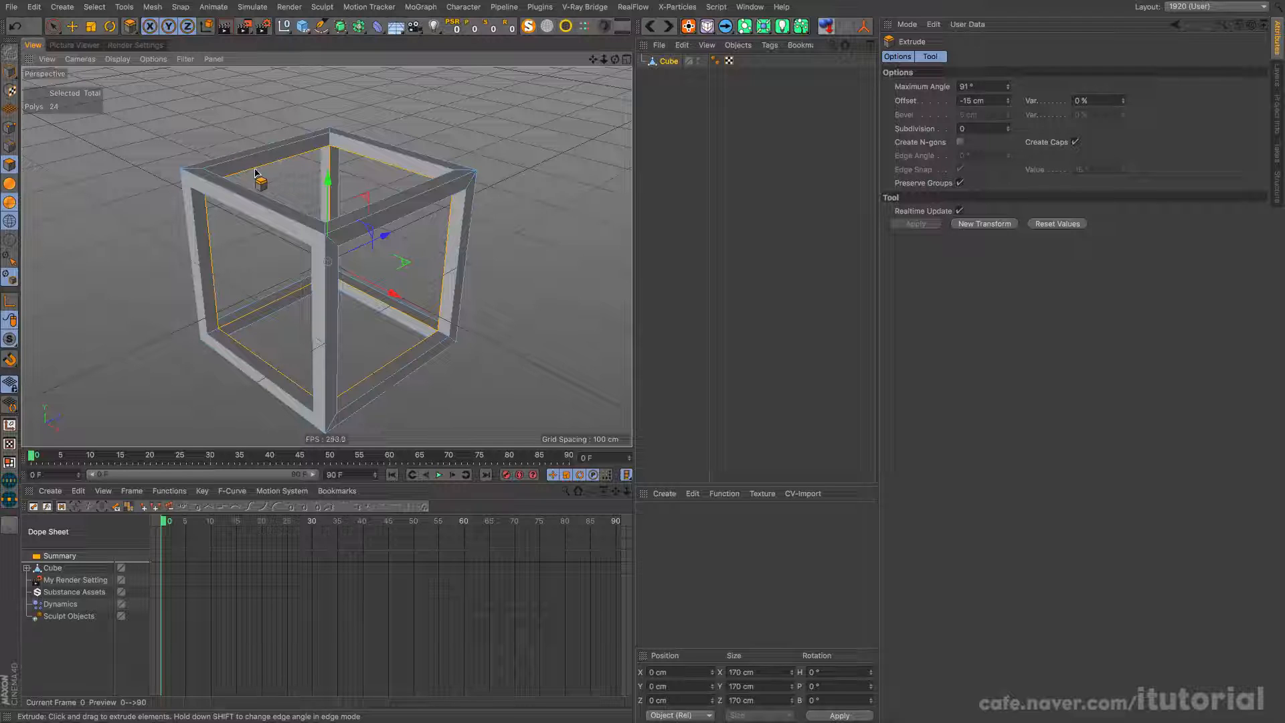
pyautogui.click(12, 129)
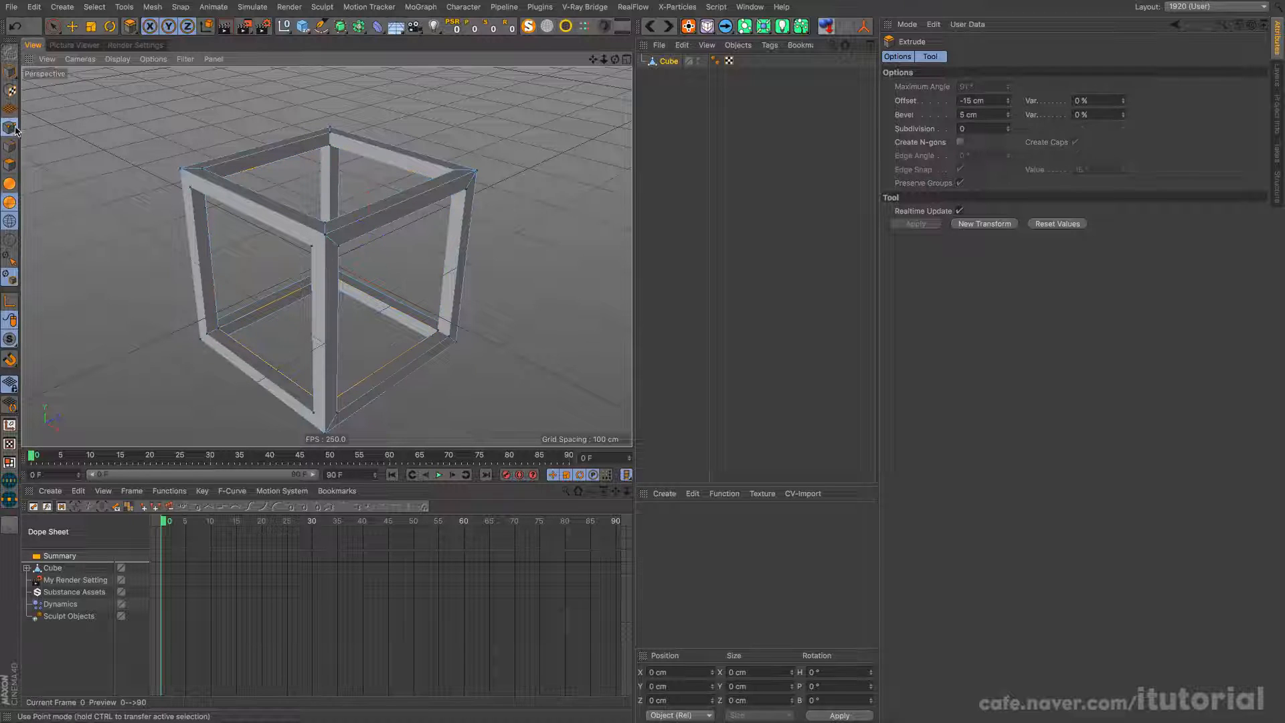
pyautogui.keyDown('alt'); pyautogui.moveTo(276, 173); pyautogui.dragTo(292, 189, button='middle'); pyautogui.keyUp('alt')
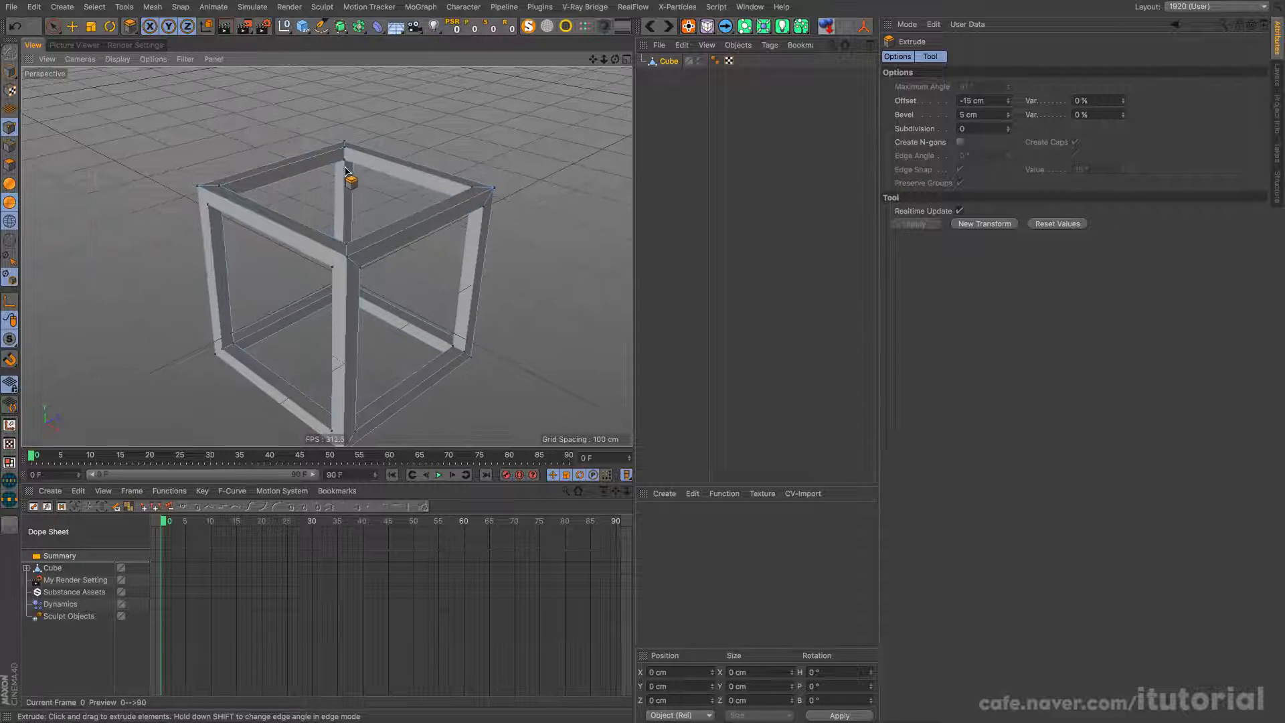
pyautogui.scroll(10, 345, 171)
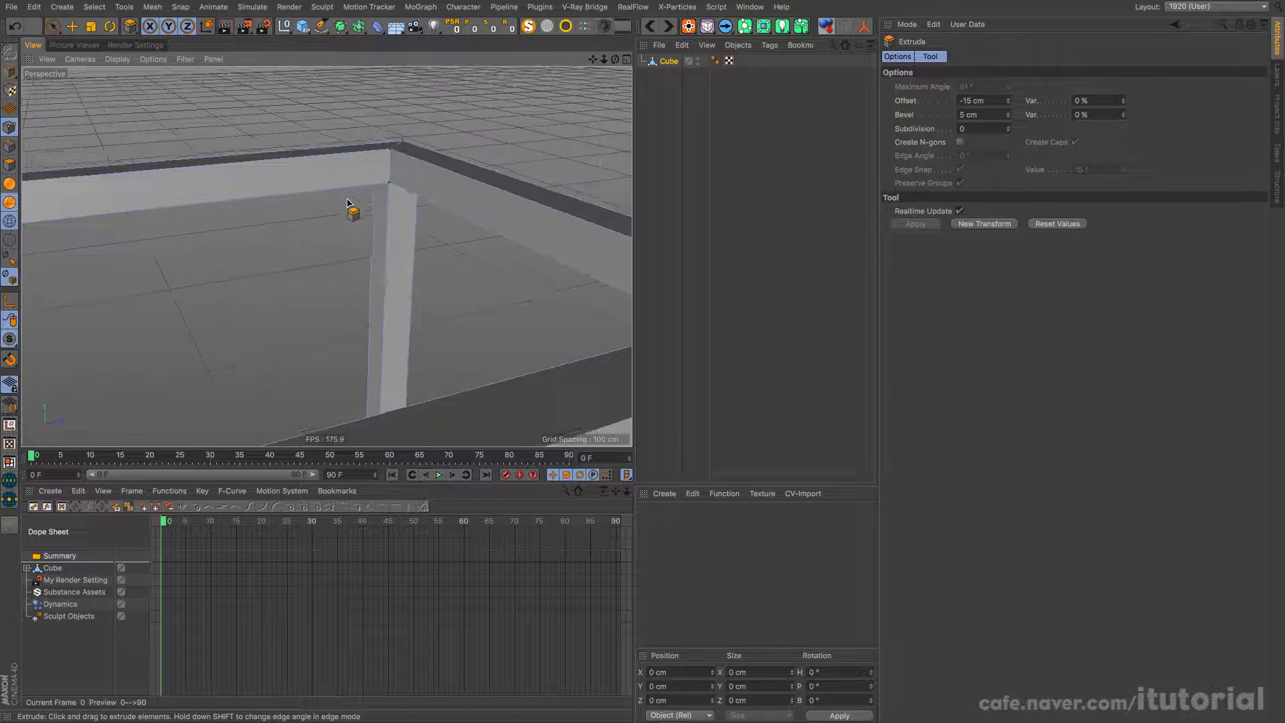
pyautogui.moveTo(54, 26); pyautogui.dragTo(95, 46)
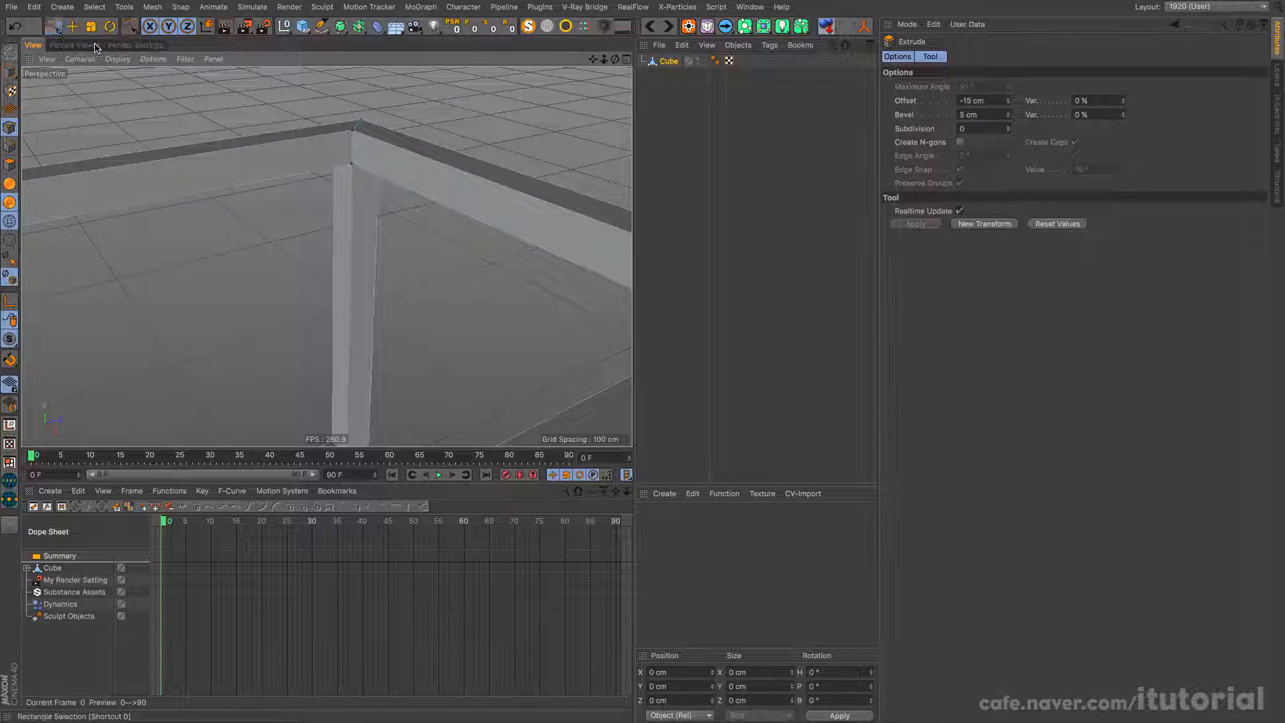
pyautogui.moveTo(355, 169)
pyautogui.keyDown('alt'); pyautogui.mouseDown()
pyautogui.moveTo(356, 152)
pyautogui.moveTo(362, 165)
pyautogui.moveTo(324, 180)
pyautogui.moveTo(340, 167)
pyautogui.moveTo(333, 195)
pyautogui.moveTo(328, 138)
pyautogui.moveTo(346, 239)
pyautogui.mouseUp(); pyautogui.keyUp('alt')
pyautogui.scroll(-5, 306, 213)
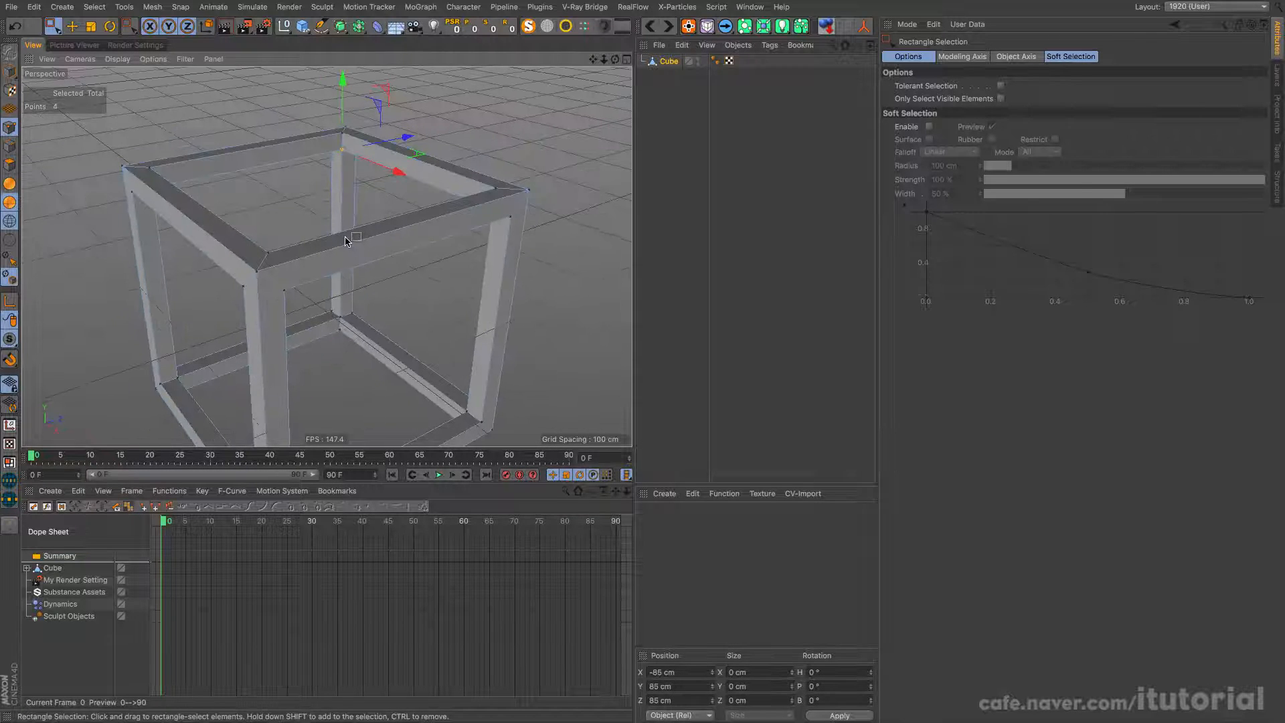
# Select all of the frame's points and merge the duplicates with Optimize
pyautogui.hotkey('ctrl', 'a')
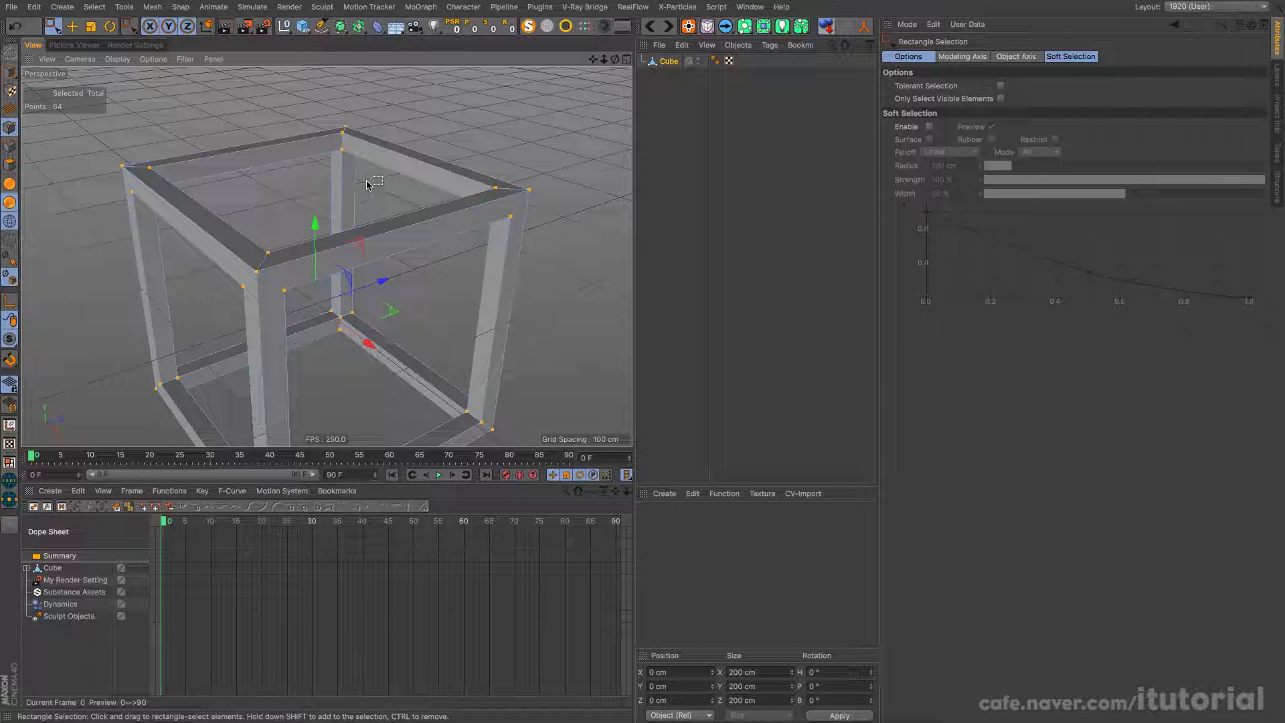
pyautogui.rightClick(463, 132)
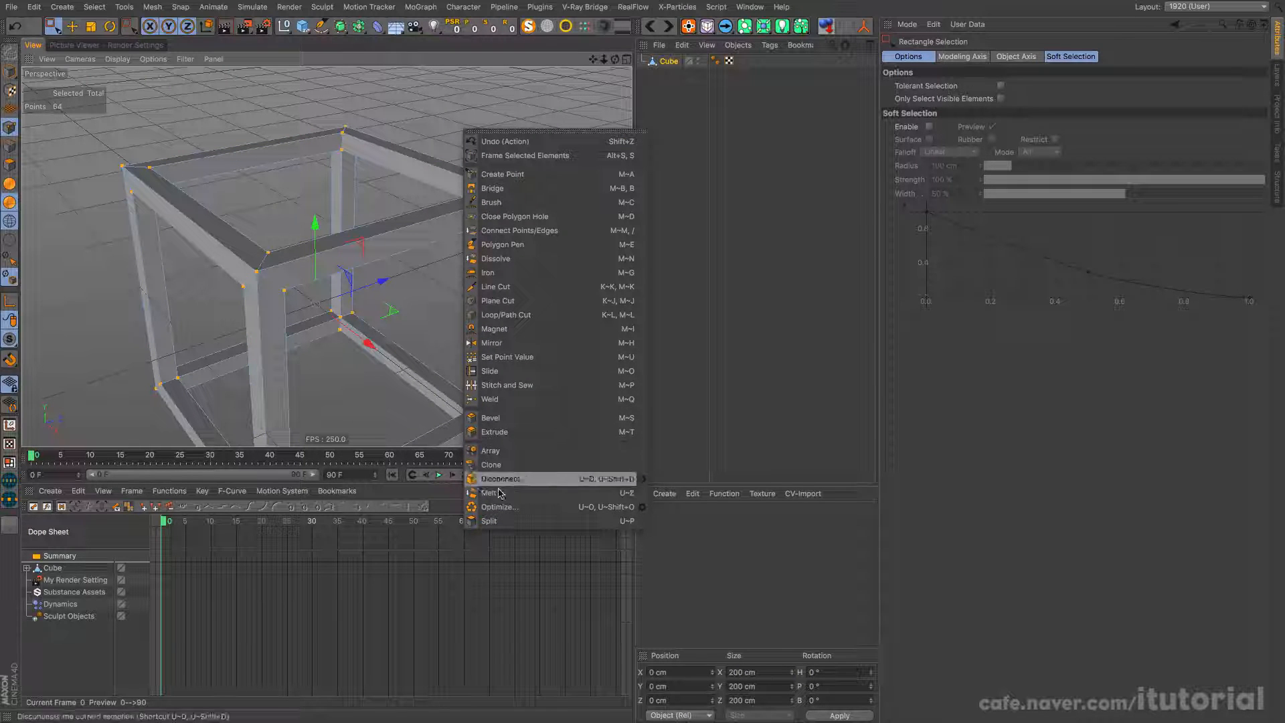
pyautogui.click(516, 507)
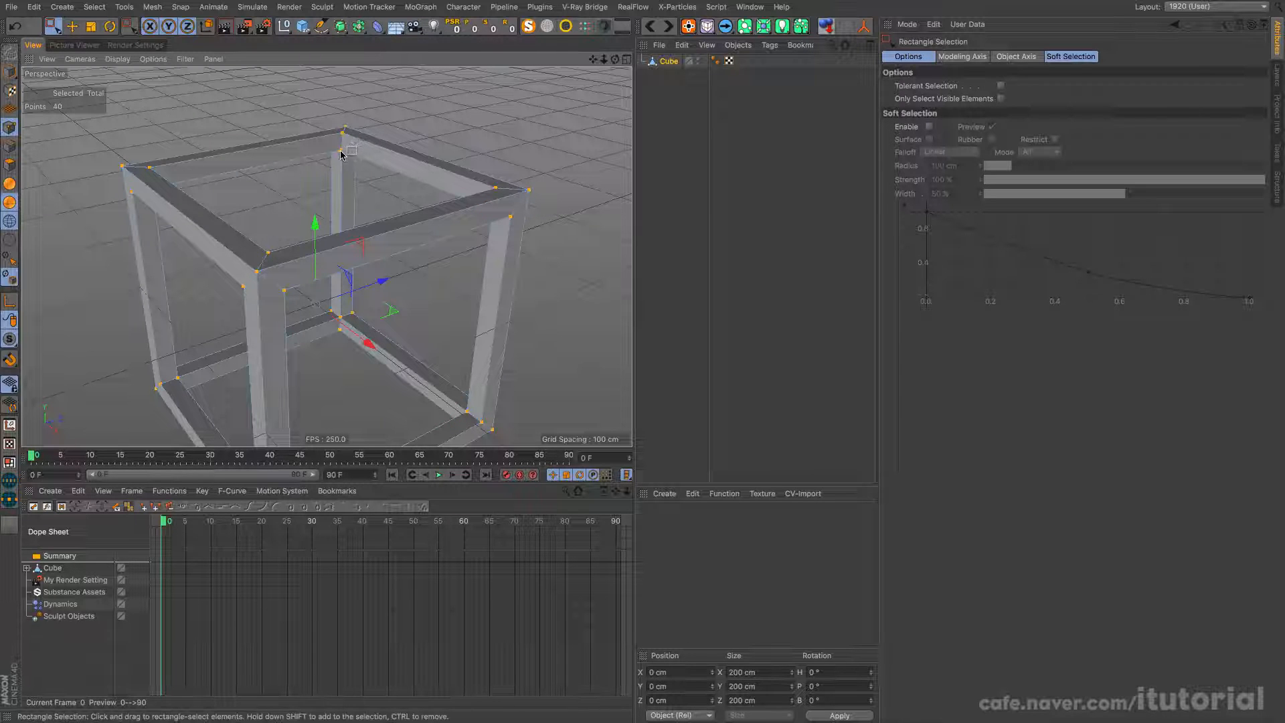
# Check the rear upper inner corner for duplicate points by selecting it, and clear the selection
pyautogui.click(400, 110)
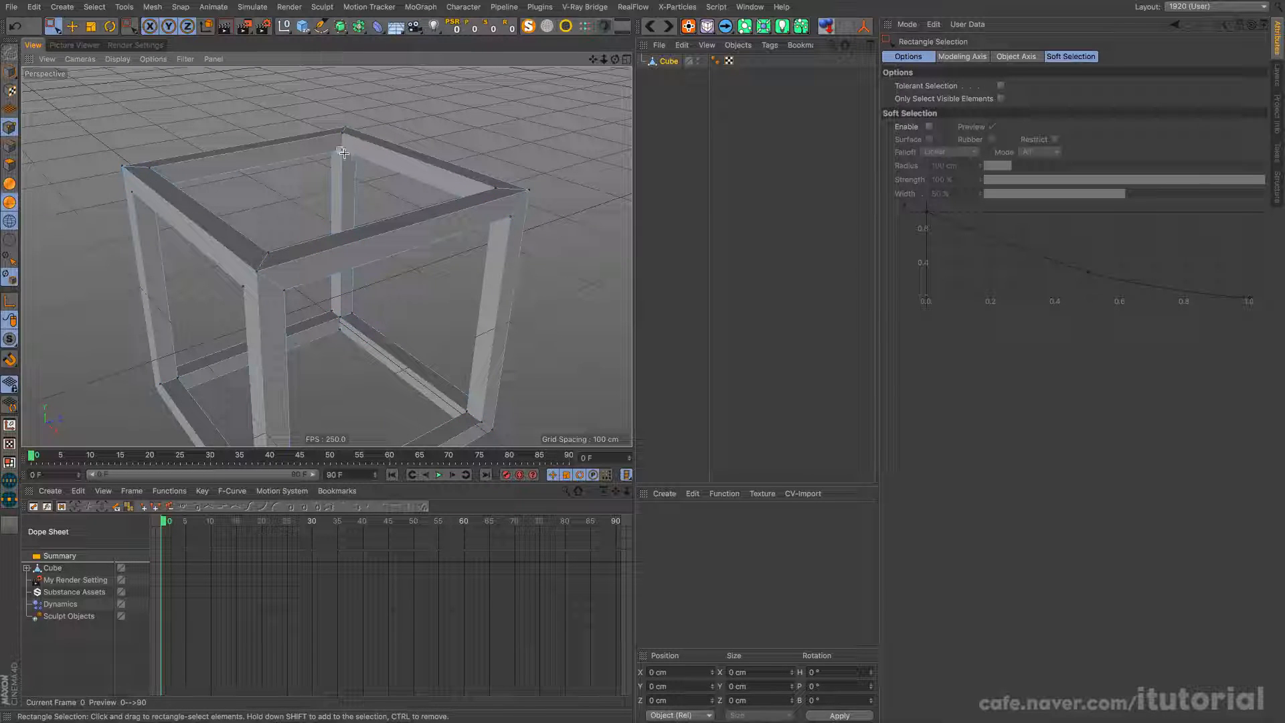
pyautogui.click(342, 151)
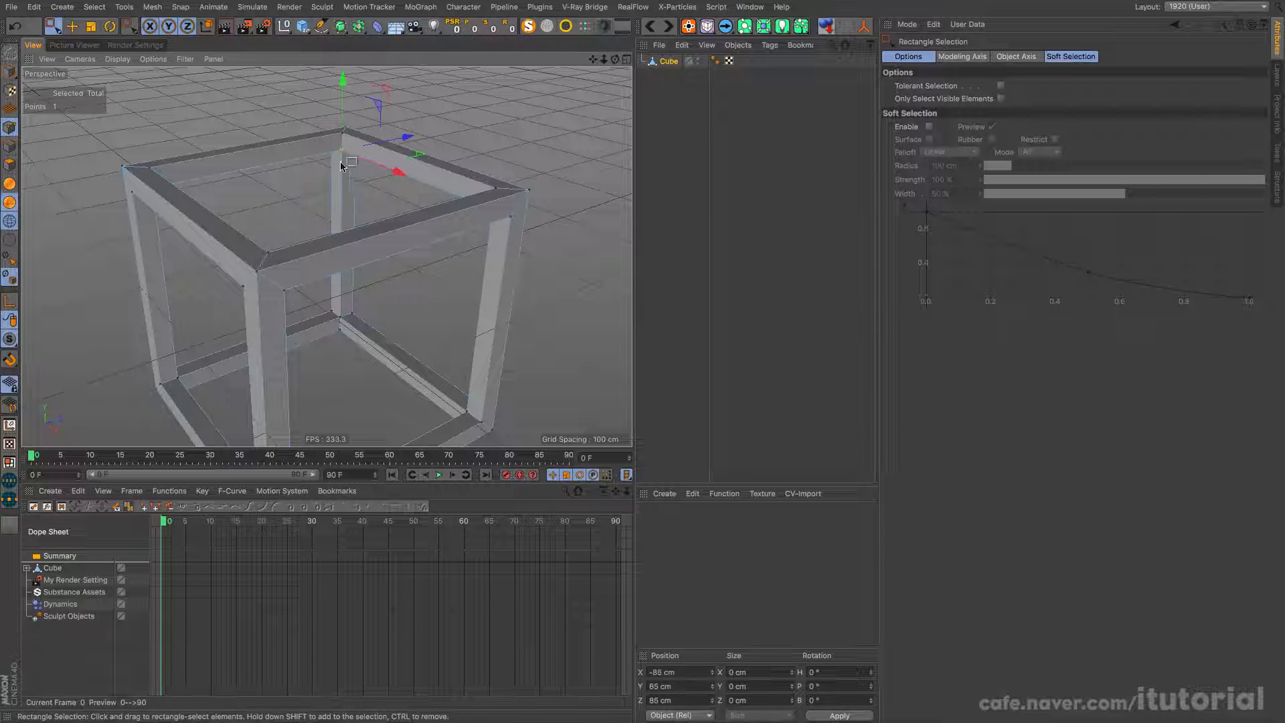
pyautogui.click(459, 137)
pyautogui.scroll(-3, 373, 191)
pyautogui.keyDown('alt'); pyautogui.moveTo(385, 179); pyautogui.dragTo(384, 215); pyautogui.keyUp('alt')
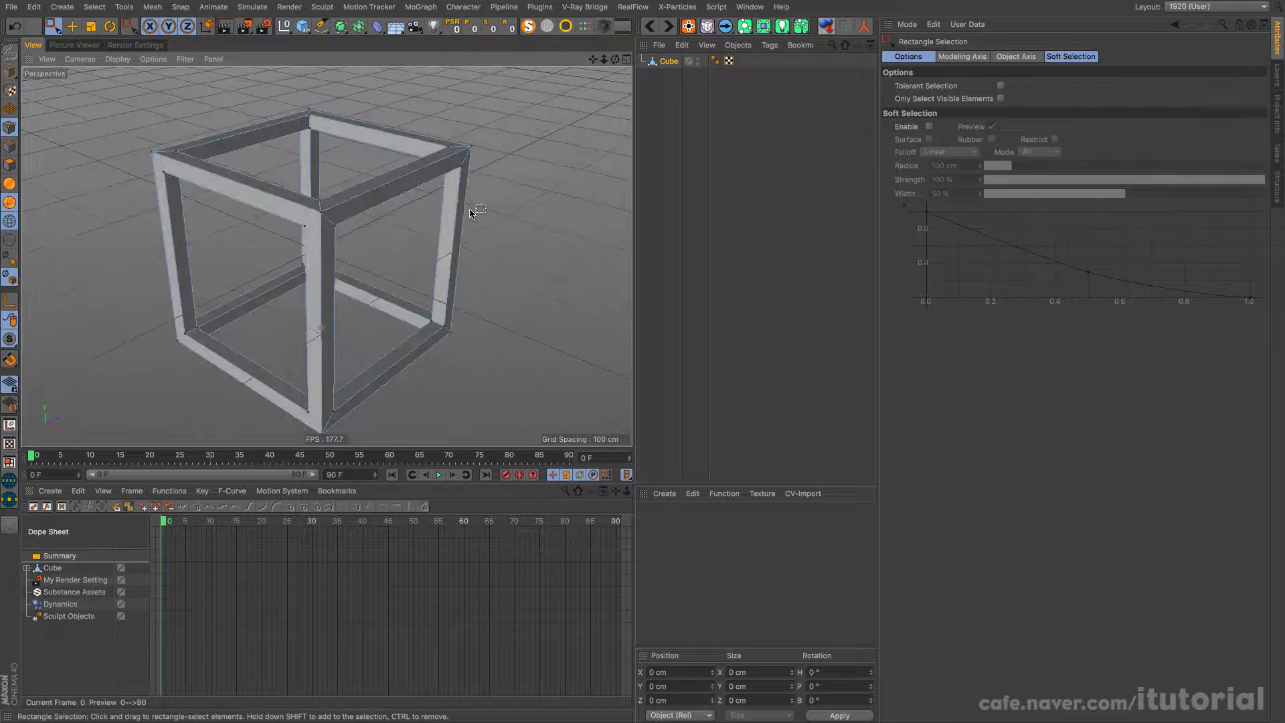
# View the reference image img.png and return to Cinema 4D
pyautogui.press('super+Tab')
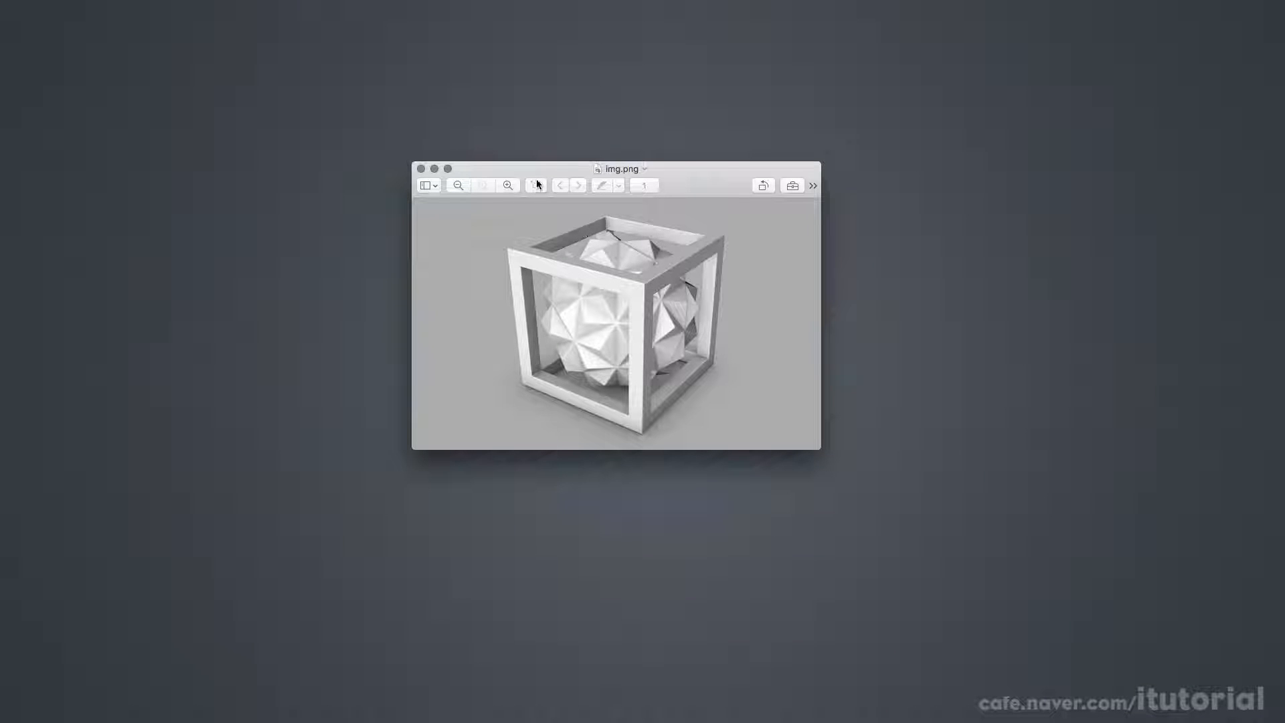
pyautogui.press('super+Tab')
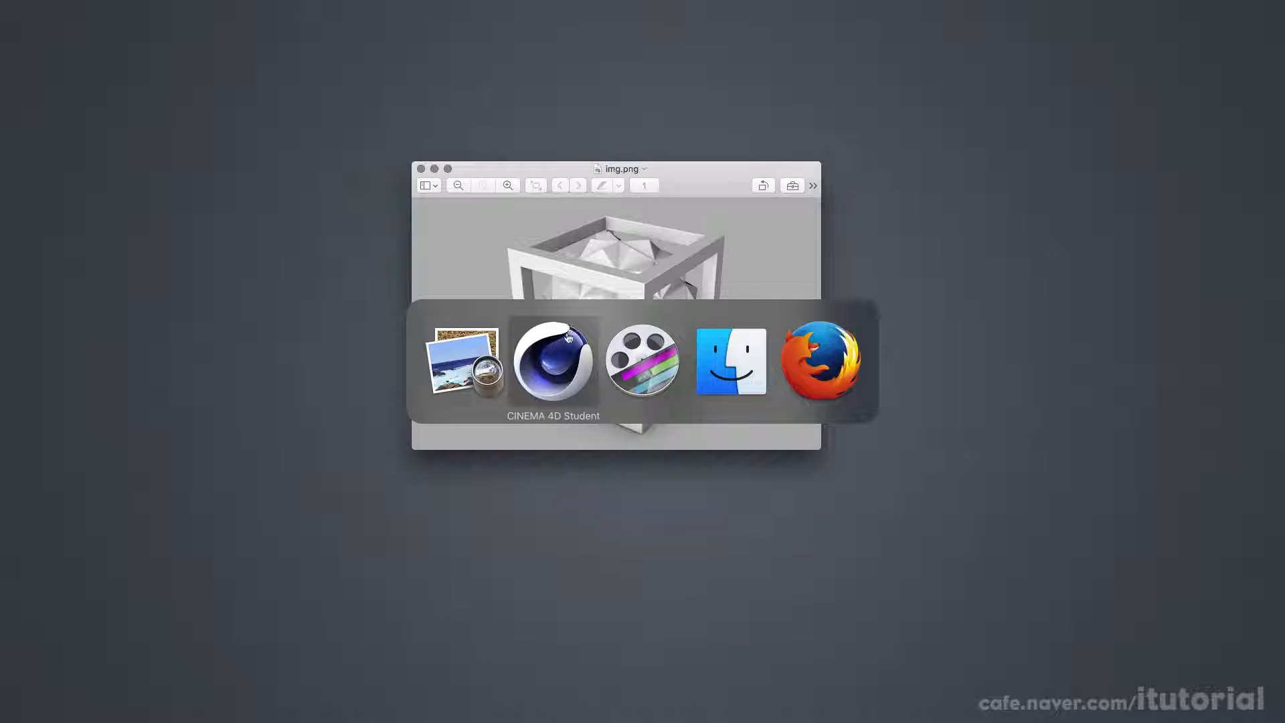
pyautogui.click(568, 337)
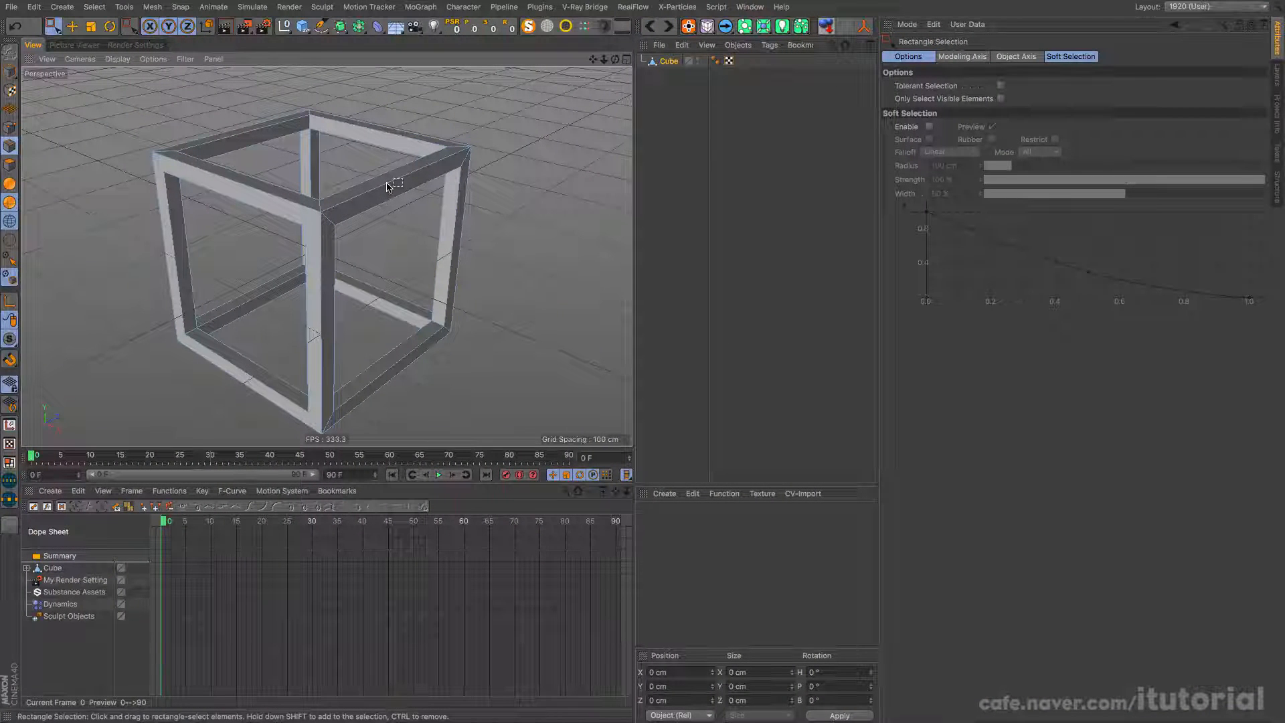
# Try to bevel all of the frame's edges in Chamfer mode with an offset of about 1.3 cm
pyautogui.hotkey('ctrl', 'a')
pyautogui.rightClick(517, 167)
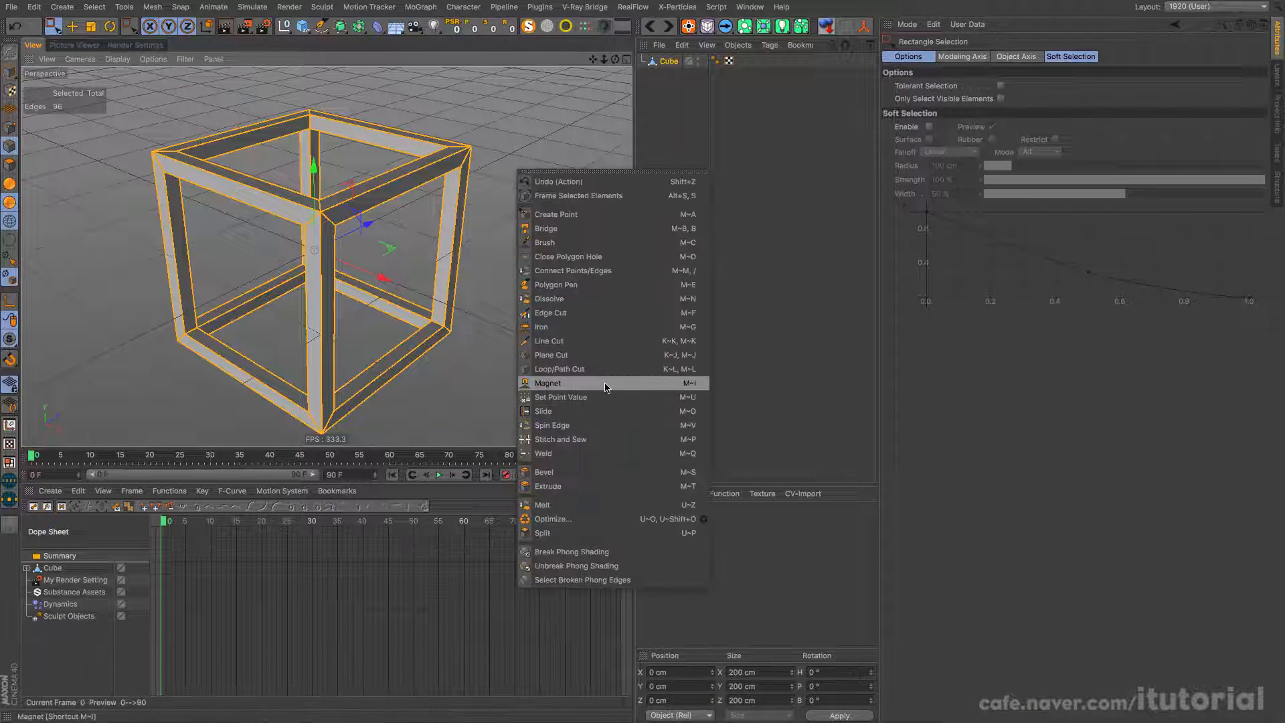
pyautogui.click(587, 473)
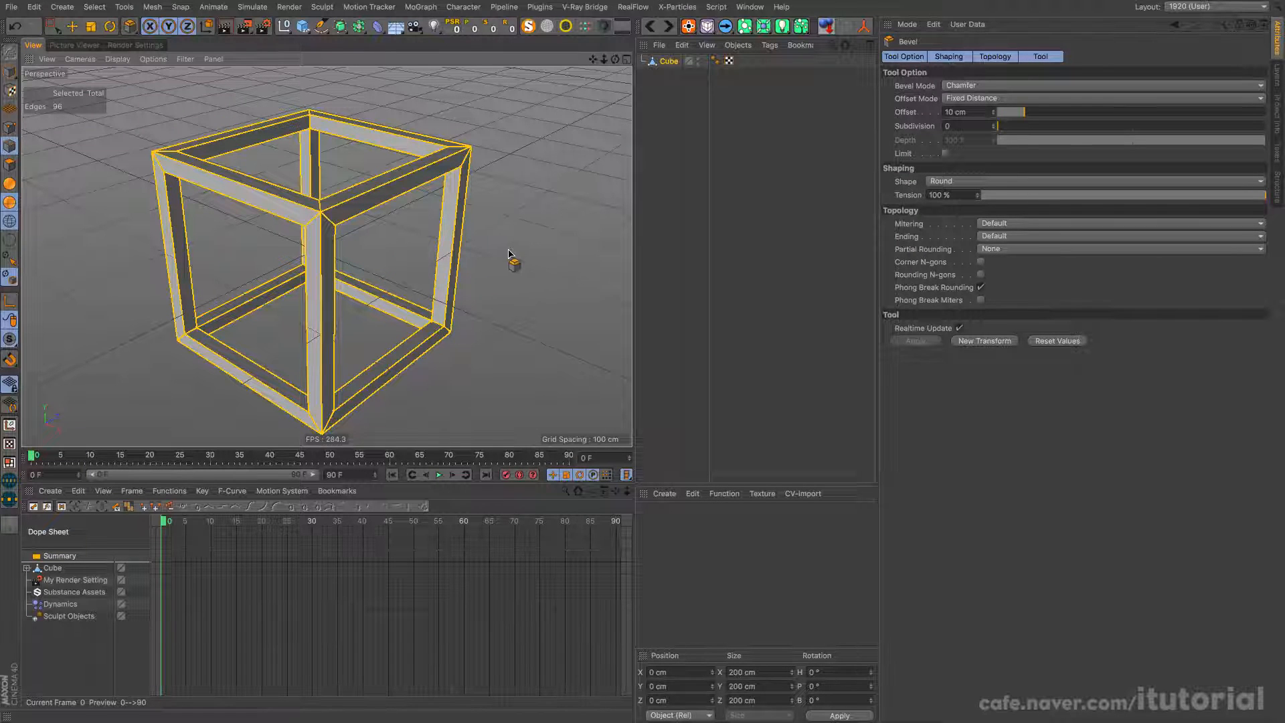
pyautogui.moveTo(504, 259); pyautogui.dragTo(510, 307)
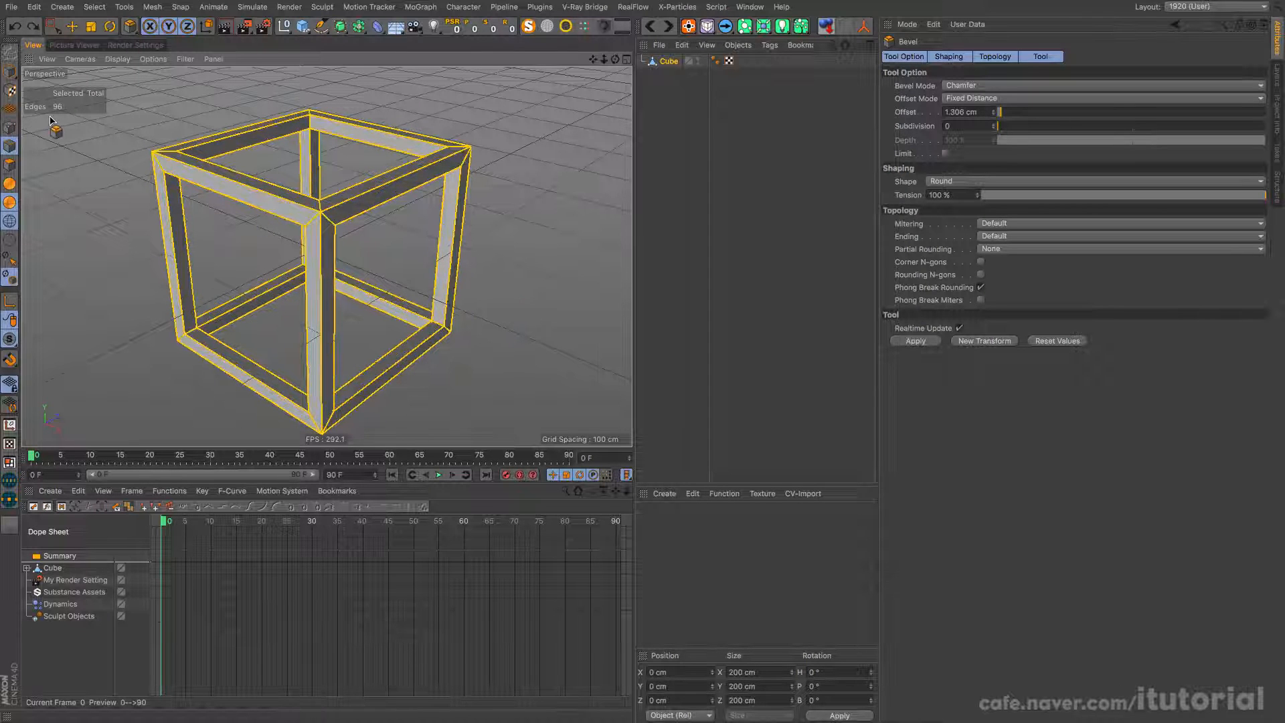
# Add a Bevel deformer and make it a child of the Cube frame object
pyautogui.click(10, 72)
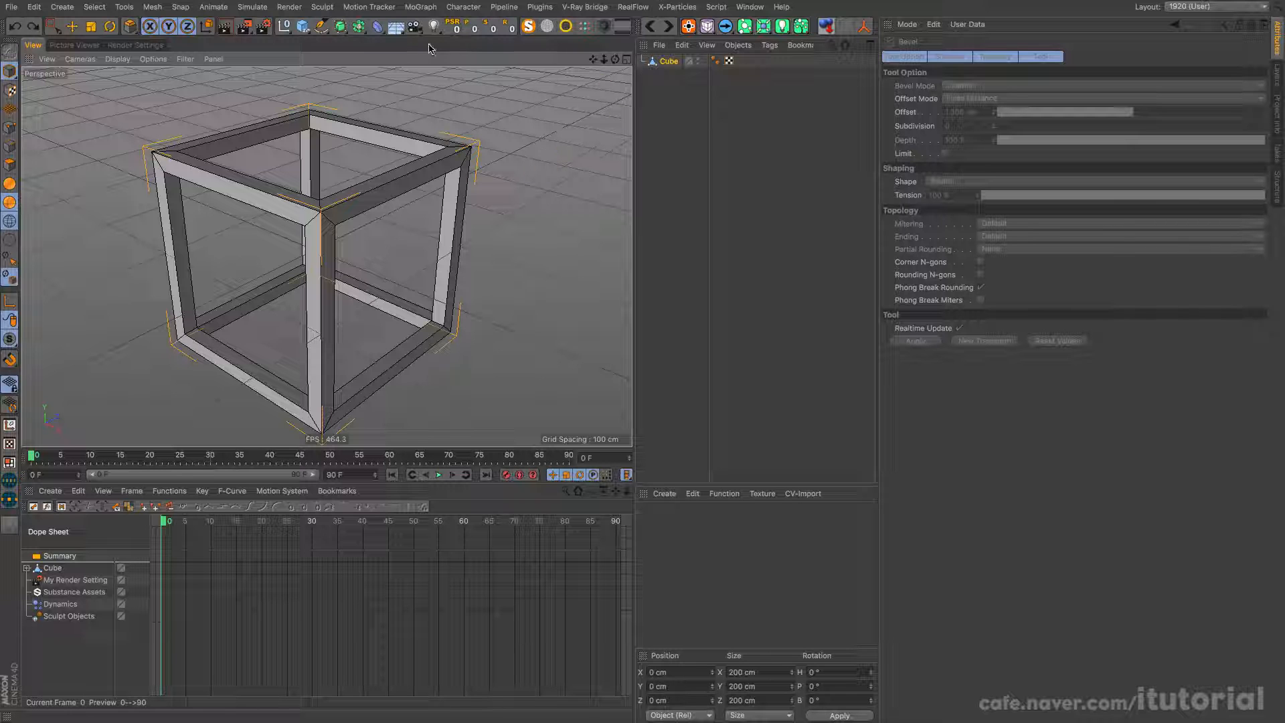
pyautogui.click(378, 26)
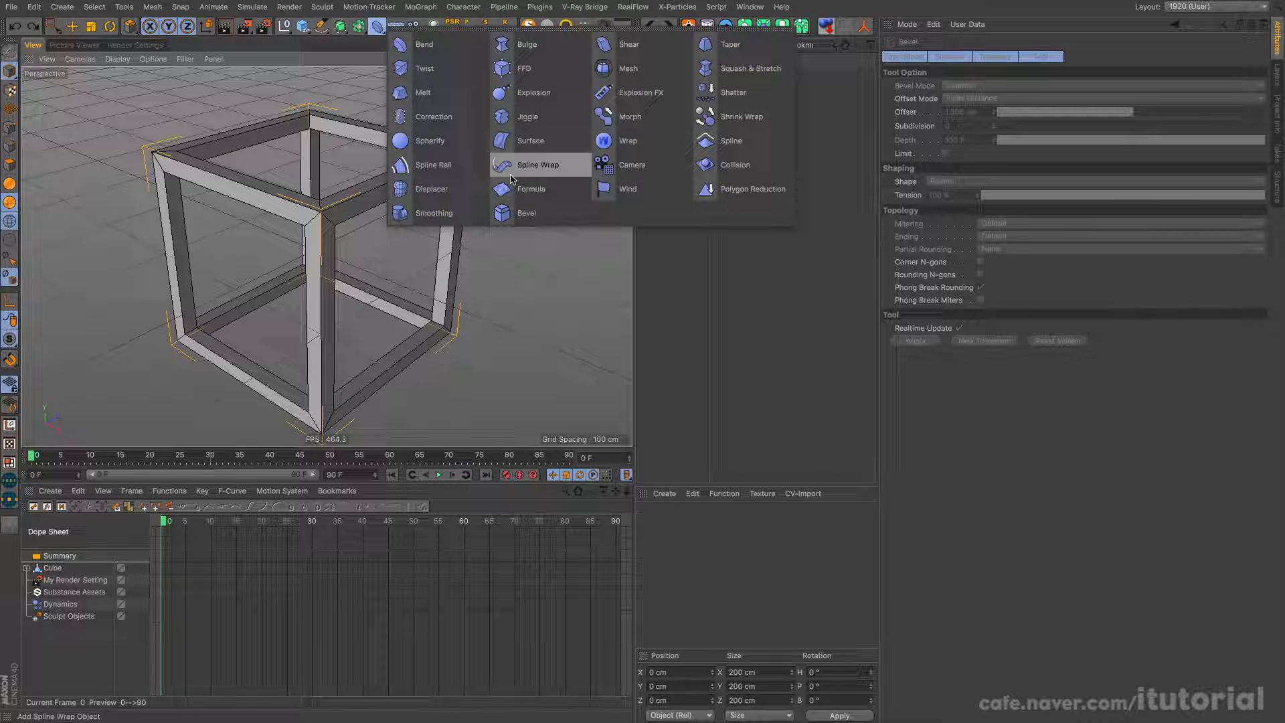
pyautogui.click(518, 214)
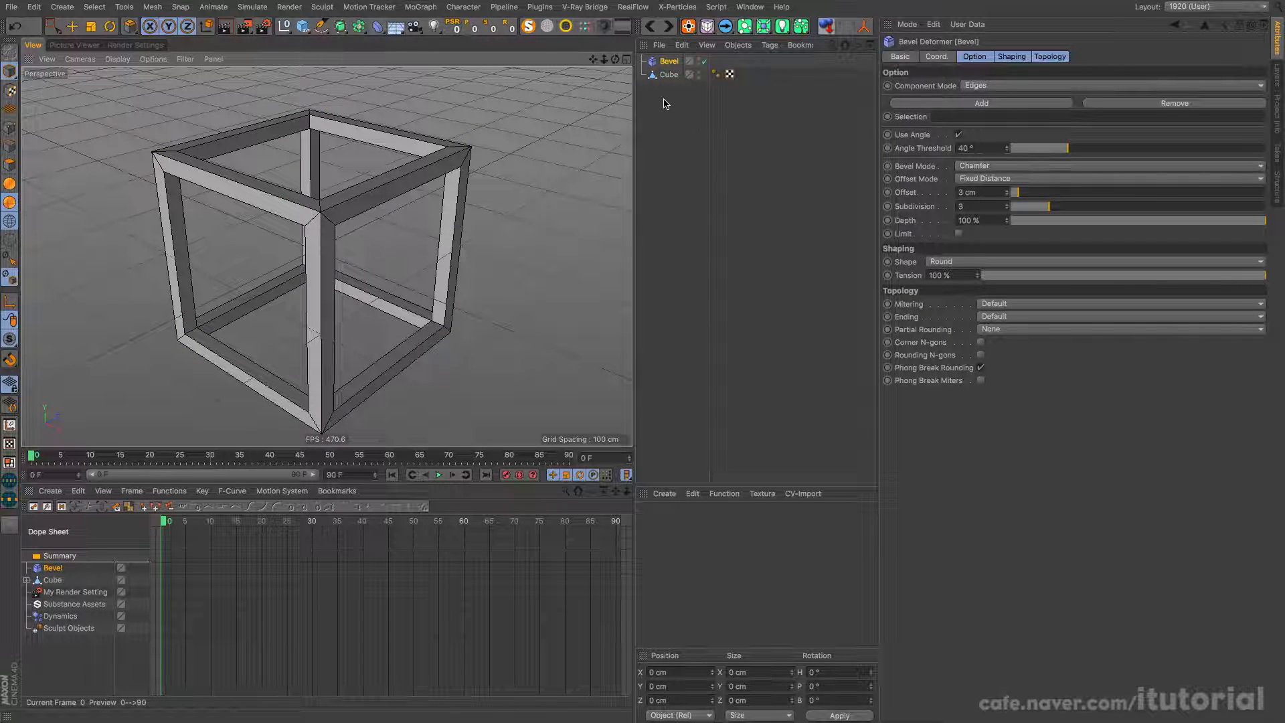
pyautogui.click(664, 63)
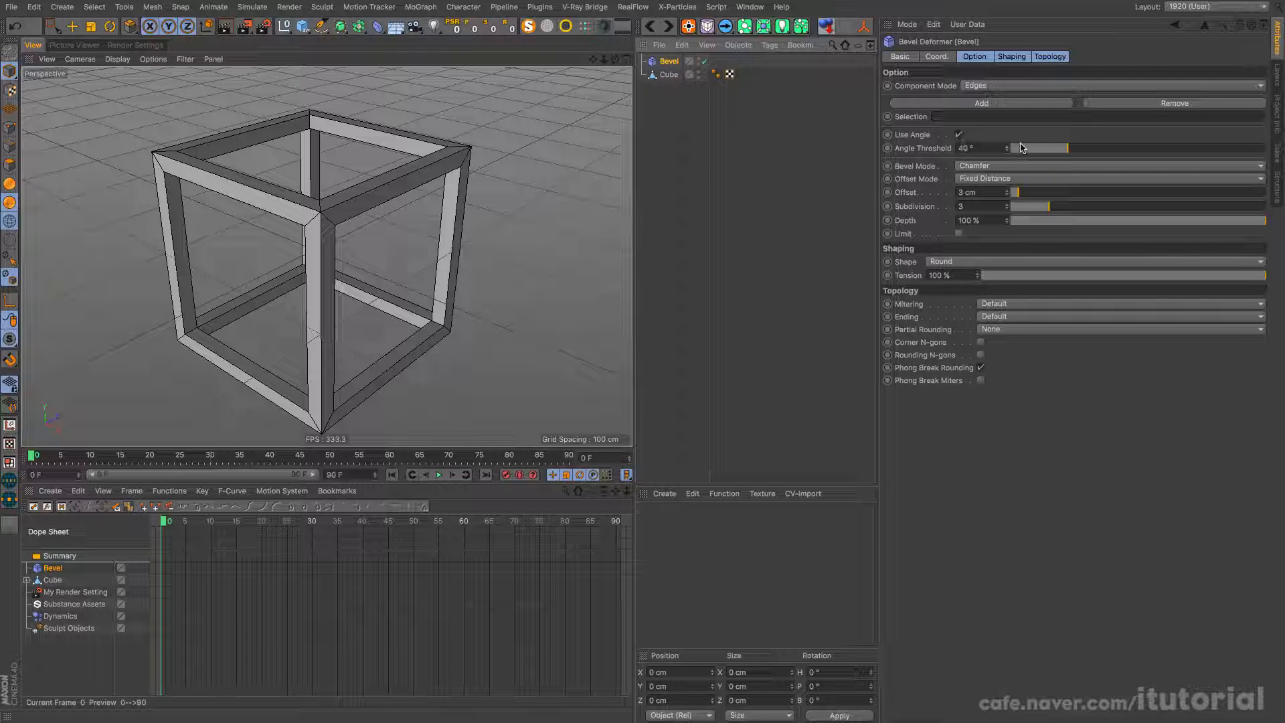
pyautogui.moveTo(670, 61); pyautogui.dragTo(670, 75)
pyautogui.keyDown('alt'); pyautogui.moveTo(304, 208); pyautogui.dragTo(350, 215, button='right'); pyautogui.keyUp('alt')
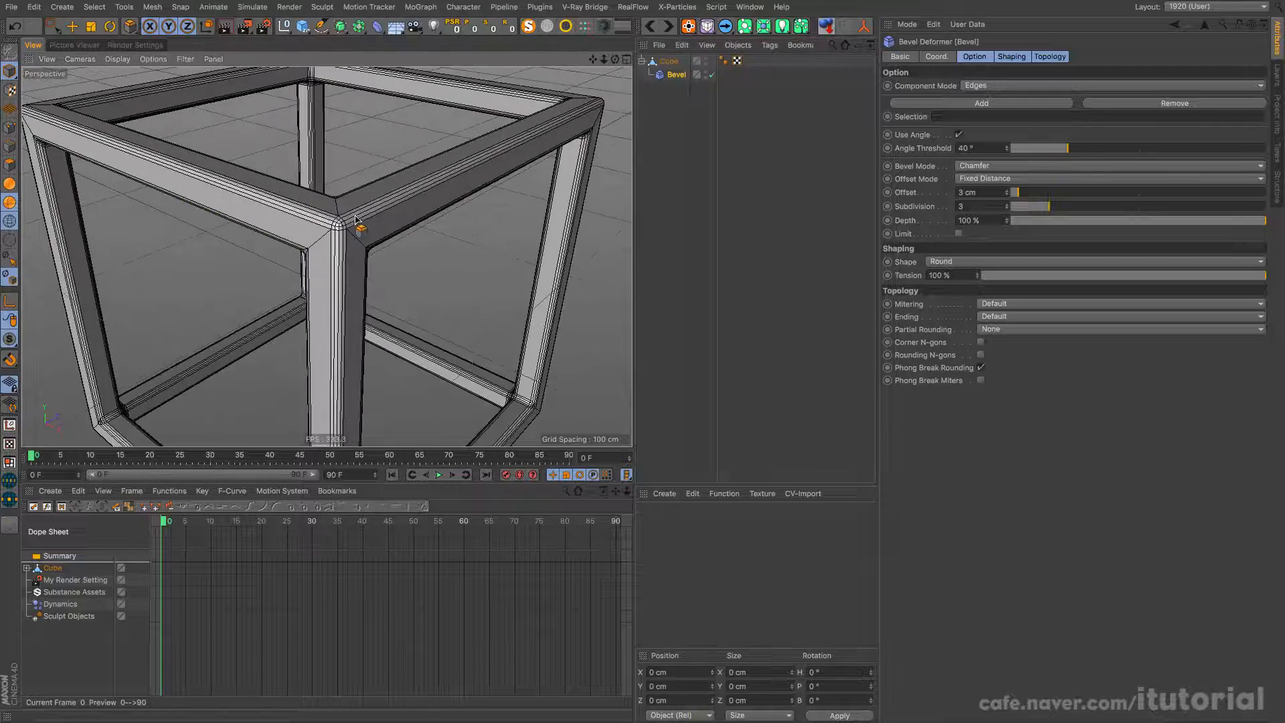
pyautogui.moveTo(349, 214)
pyautogui.keyDown('alt'); pyautogui.mouseDown()
pyautogui.moveTo(349, 268)
pyautogui.moveTo(443, 237)
pyautogui.moveTo(368, 252)
pyautogui.moveTo(362, 229)
pyautogui.mouseUp(); pyautogui.keyUp('alt')
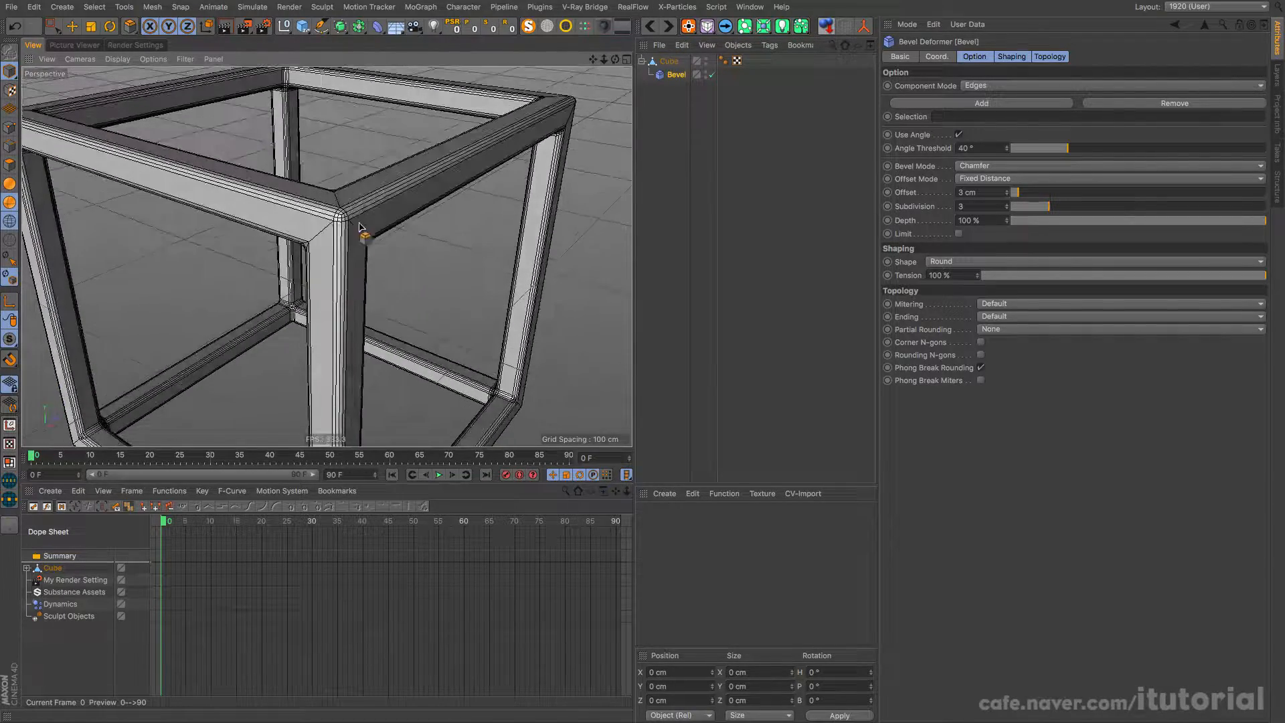
# Set the Bevel deformer's offset to 1.5 cm
pyautogui.click(988, 192)
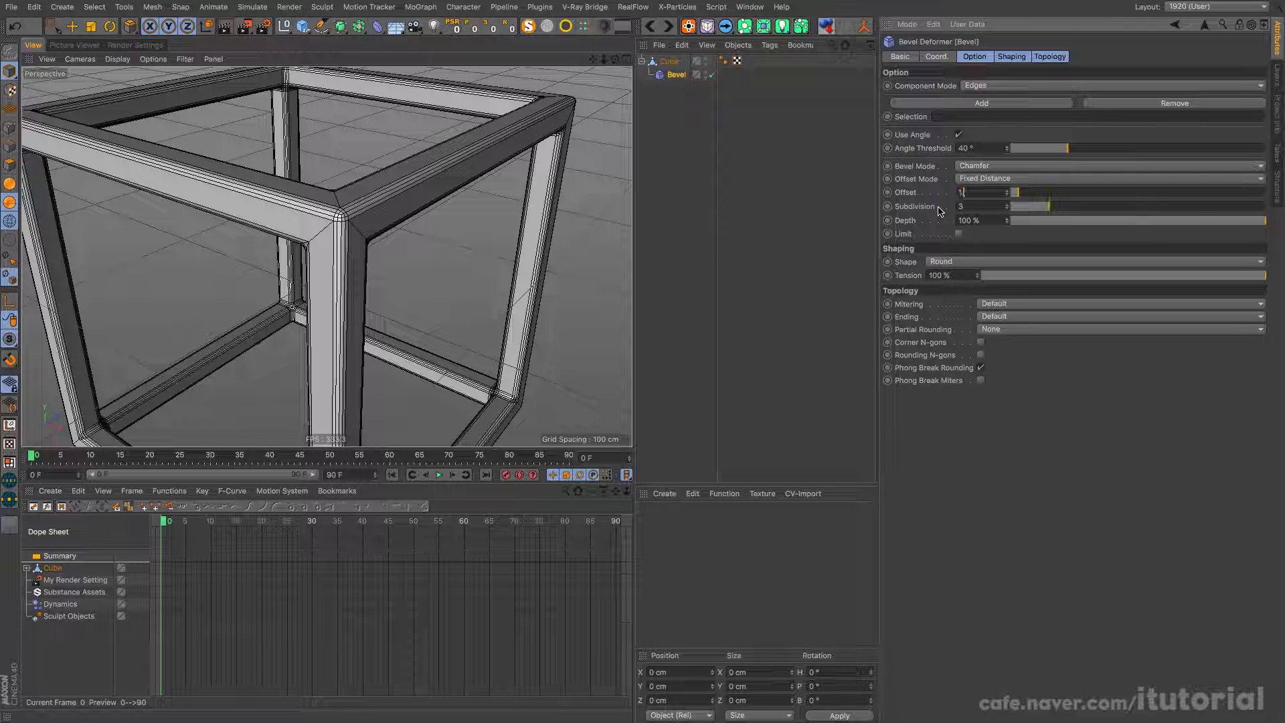
pyautogui.scroll(-4, 437, 241)
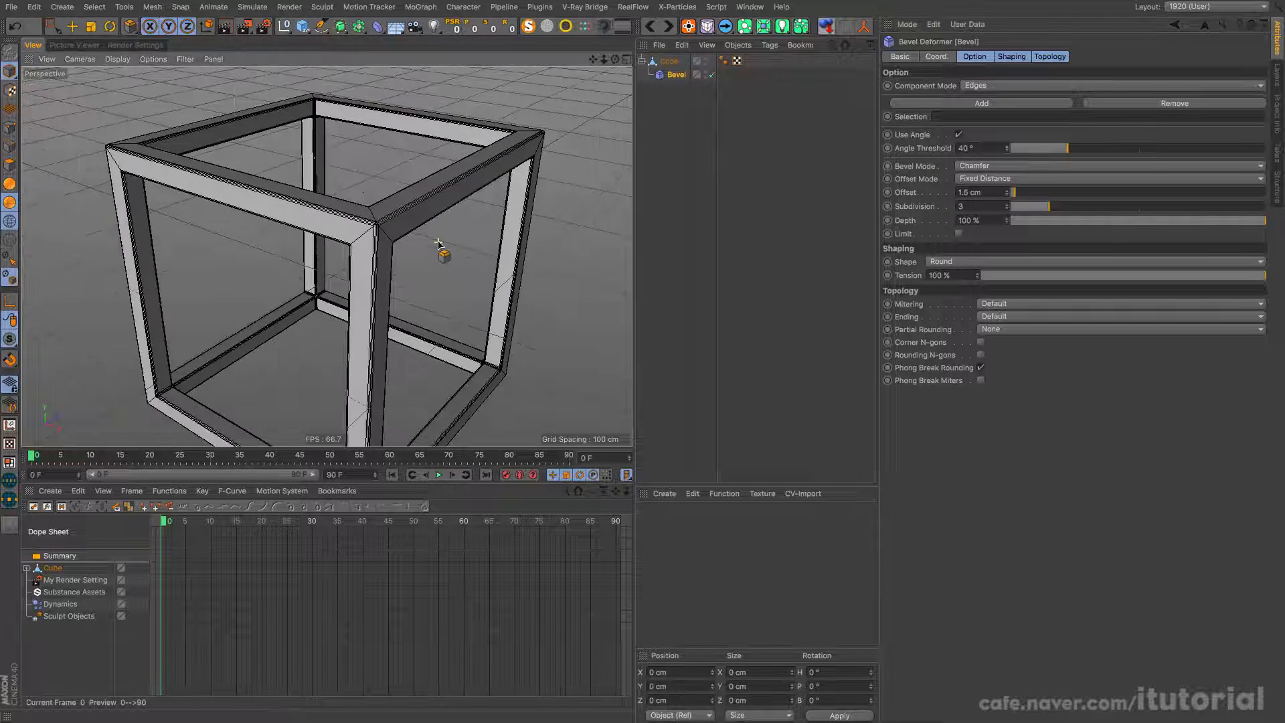
pyautogui.keyDown('alt'); pyautogui.moveTo(458, 246); pyautogui.dragTo(406, 247); pyautogui.keyUp('alt')
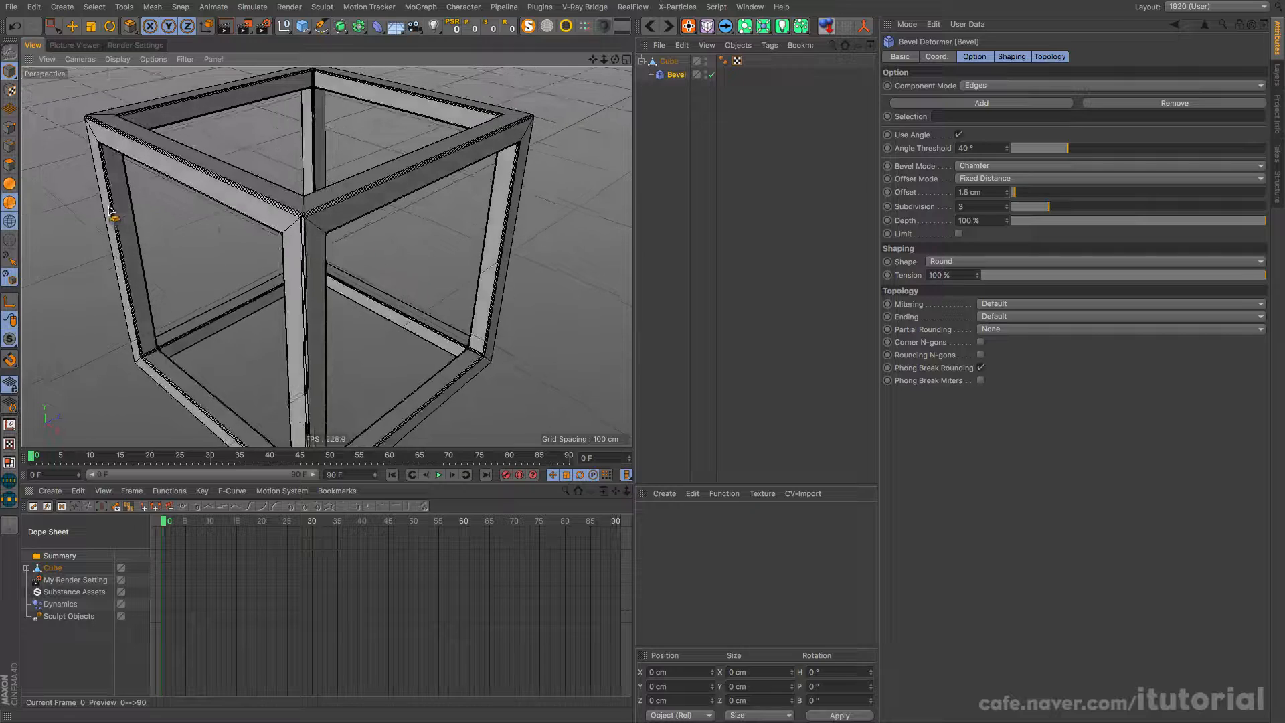
pyautogui.click(10, 184)
pyautogui.moveTo(290, 224)
pyautogui.keyDown('alt'); pyautogui.mouseDown()
pyautogui.moveTo(478, 177)
pyautogui.moveTo(351, 197)
pyautogui.moveTo(282, 245)
pyautogui.moveTo(321, 229)
pyautogui.moveTo(358, 244)
pyautogui.moveTo(373, 227)
pyautogui.moveTo(316, 239)
pyautogui.mouseUp(); pyautogui.keyUp('alt')
pyautogui.click(10, 202)
pyautogui.scroll(-5, 326, 217)
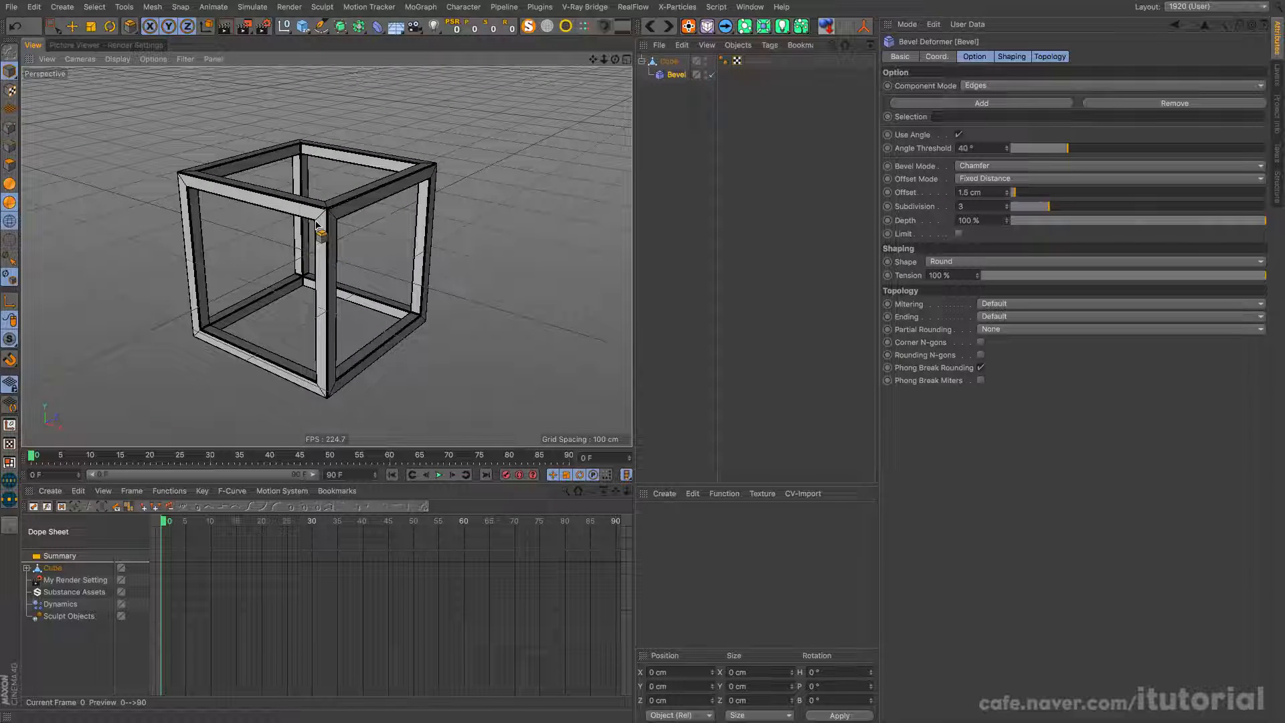
# Collapse the Cube's hierarchy, clear the object selection, and check the reference image img.png before returning to Cinema 4D
pyautogui.click(643, 61)
pyautogui.click(665, 61)
pyautogui.click(644, 96)
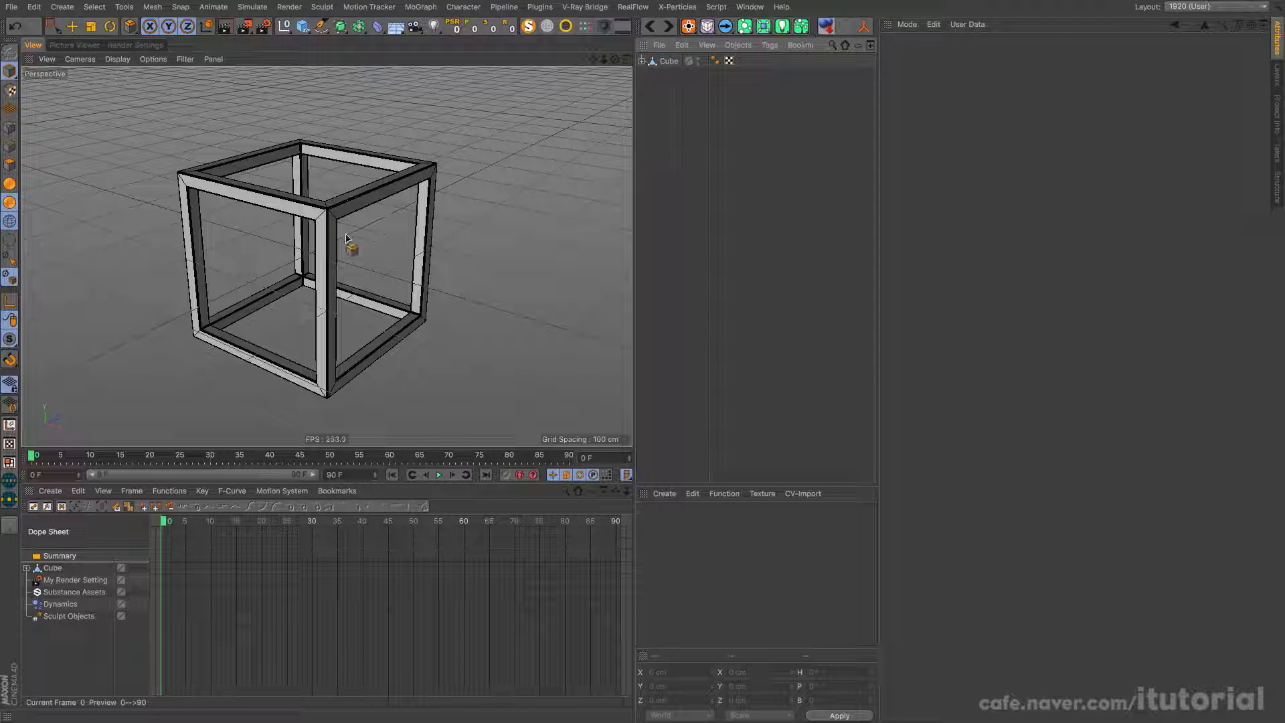
pyautogui.press('super+Tab')
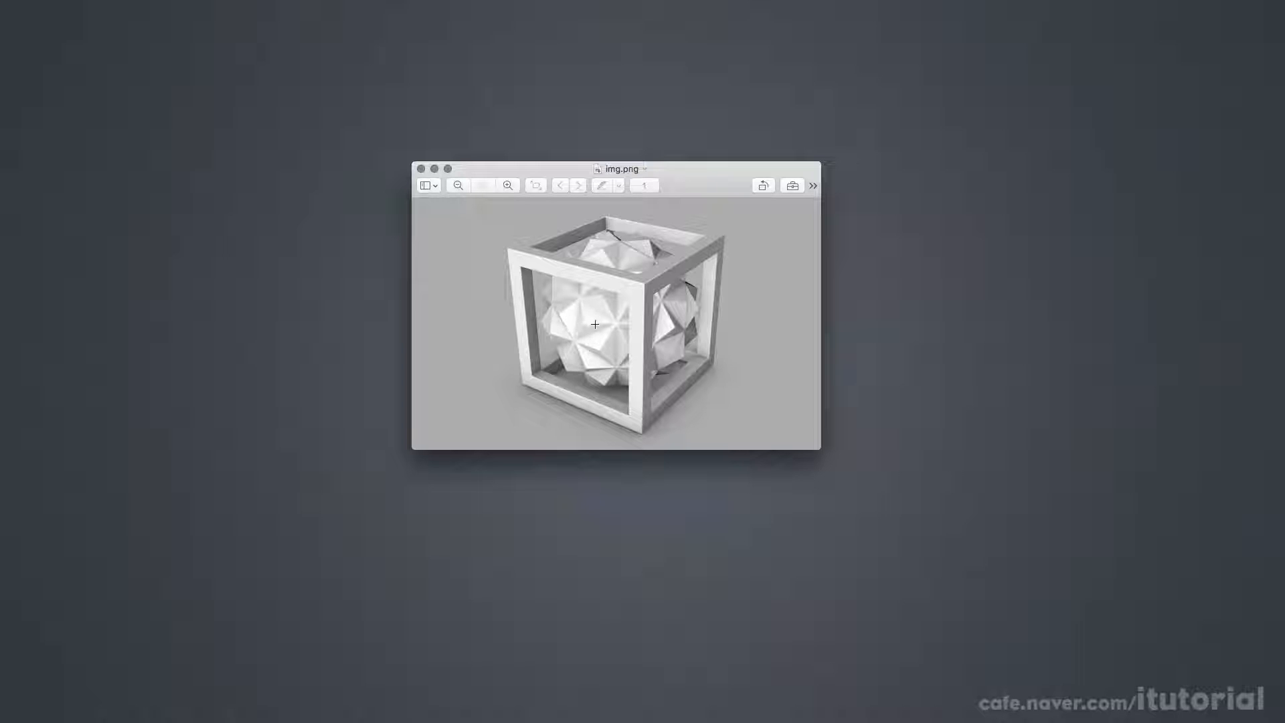
pyautogui.press('super+Tab')
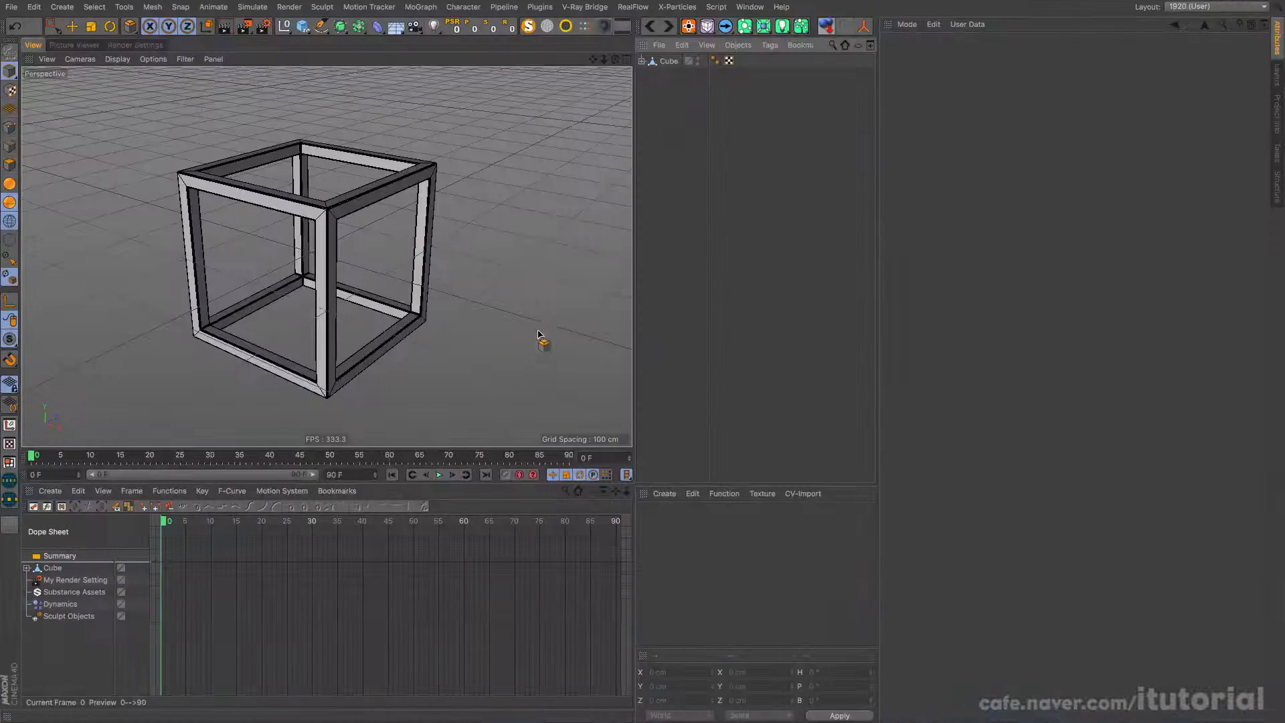
# Add a sphere primitive inside the cube frame and set its type to Icosahedron
pyautogui.click(303, 30)
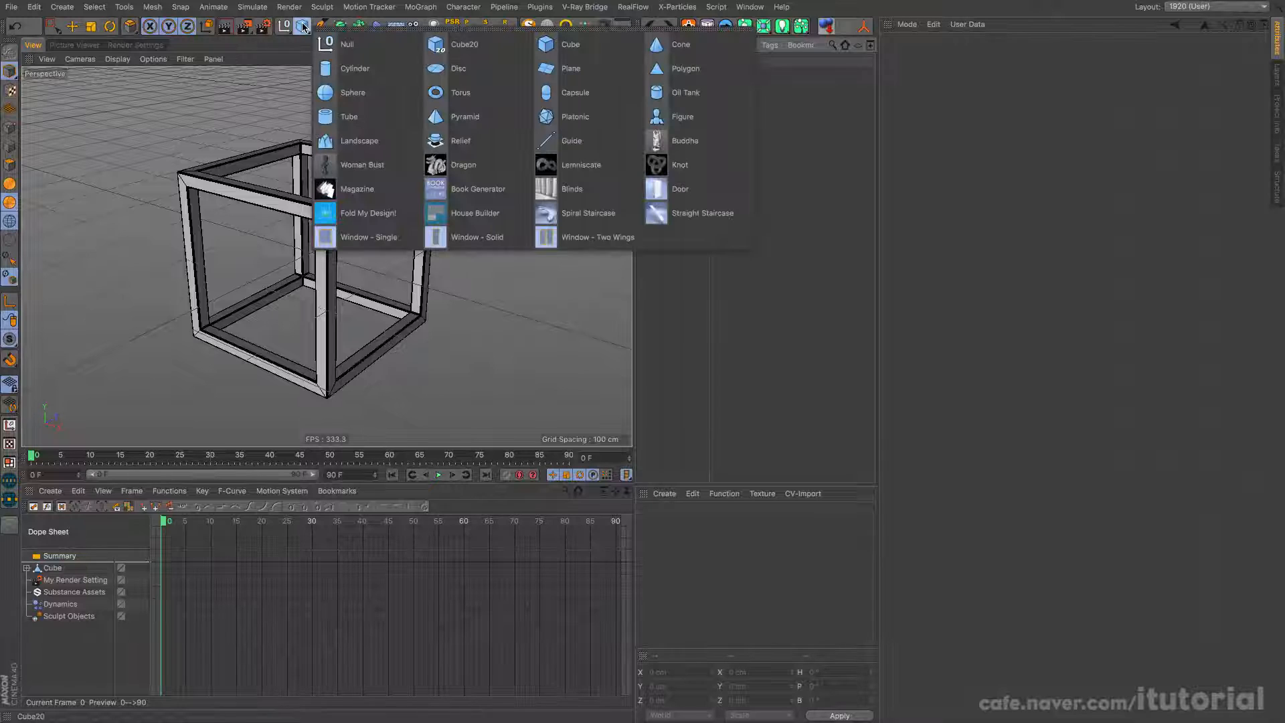
pyautogui.click(351, 94)
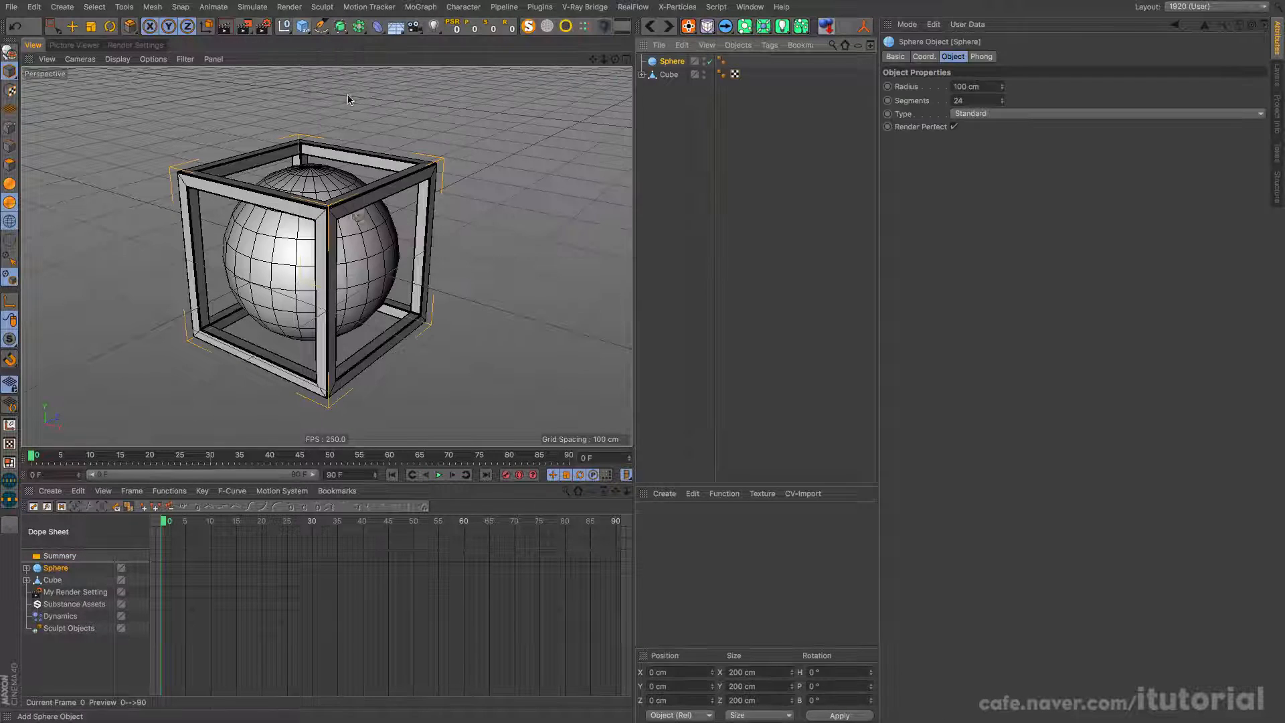
pyautogui.scroll(5, 327, 218)
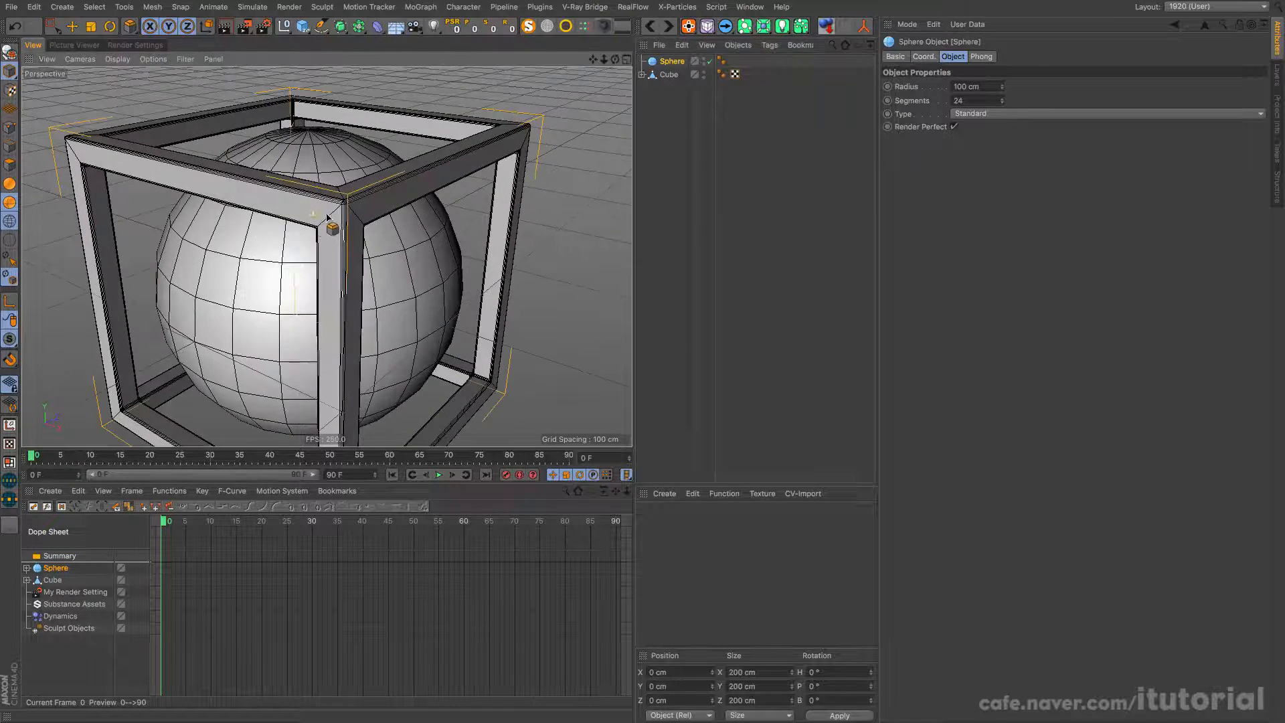
pyautogui.keyDown('alt'); pyautogui.moveTo(327, 217); pyautogui.dragTo(310, 171); pyautogui.keyUp('alt')
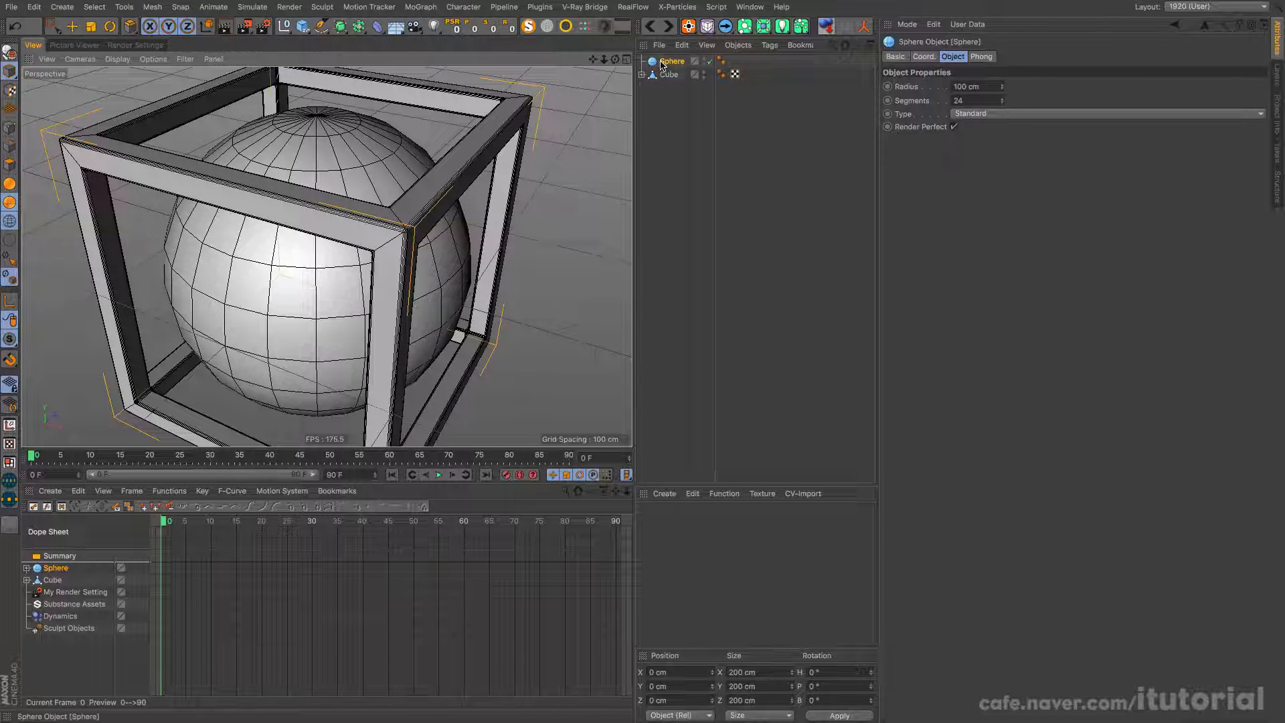
pyautogui.click(994, 115)
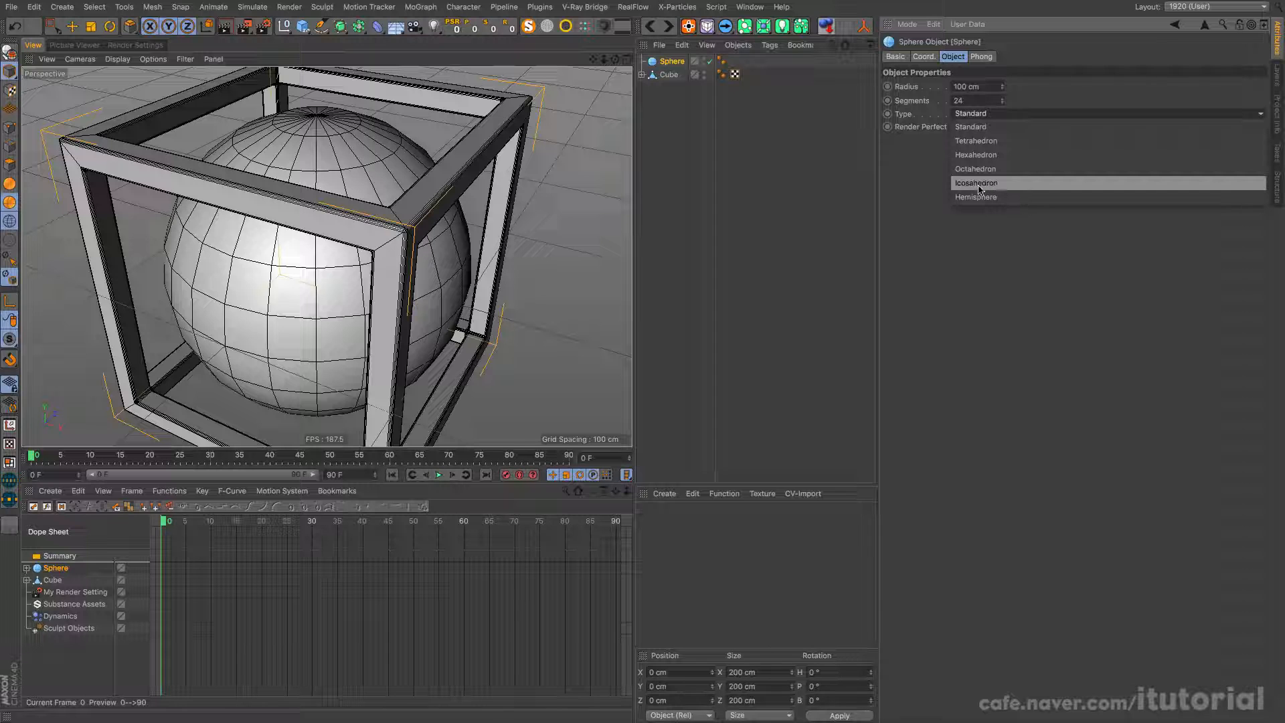
pyautogui.click(973, 187)
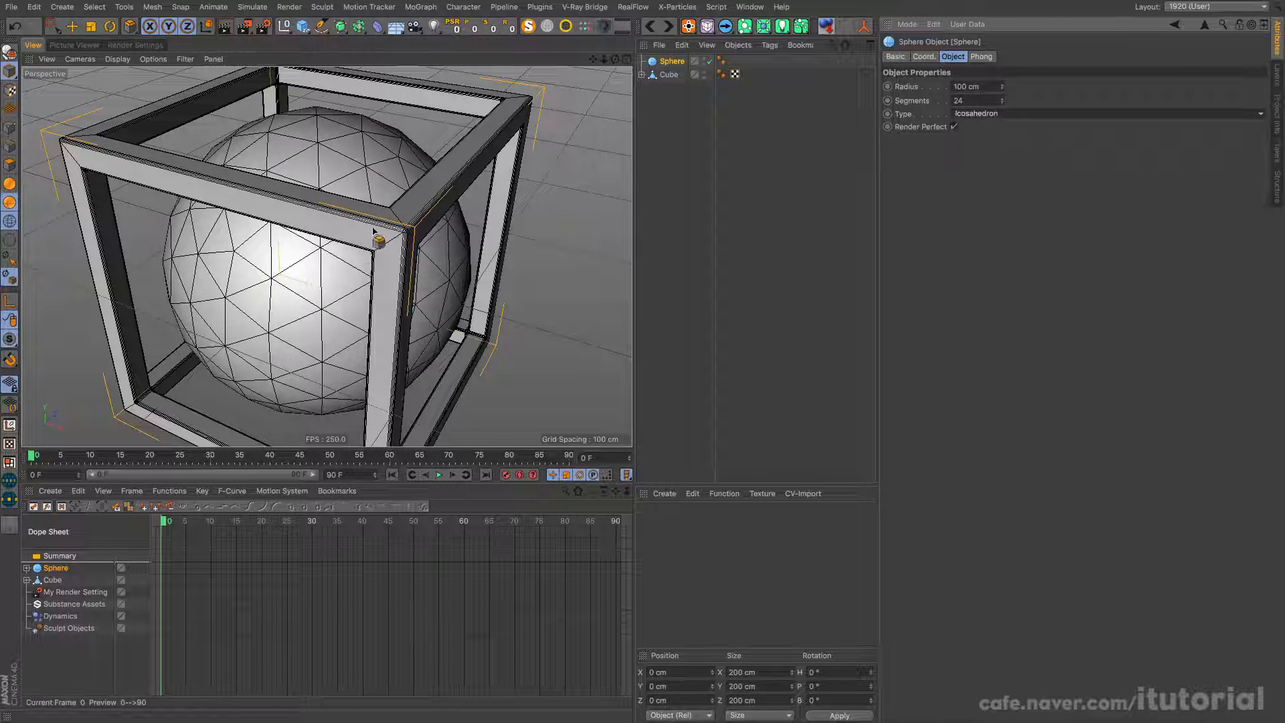
pyautogui.scroll(-5, 335, 262)
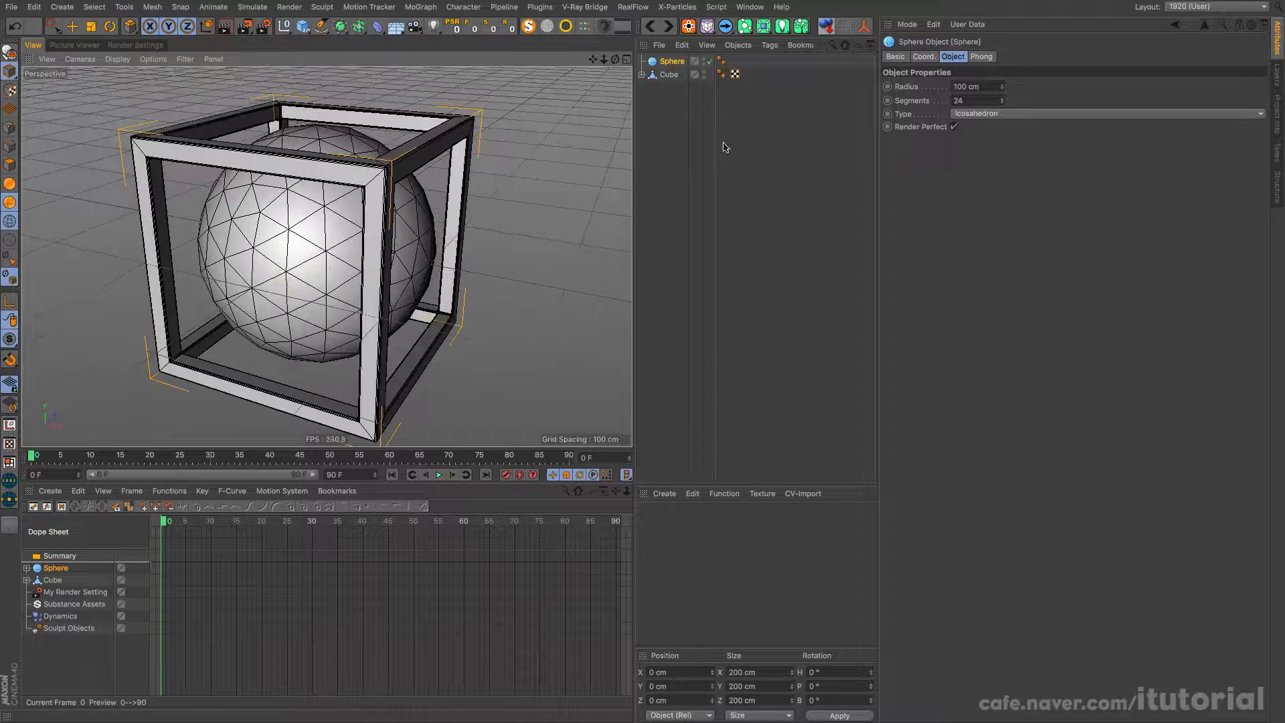
# Reduce the sphere's segments to 10 for coarser triangular facets
pyautogui.moveTo(1002, 102); pyautogui.dragTo(1005, 104)
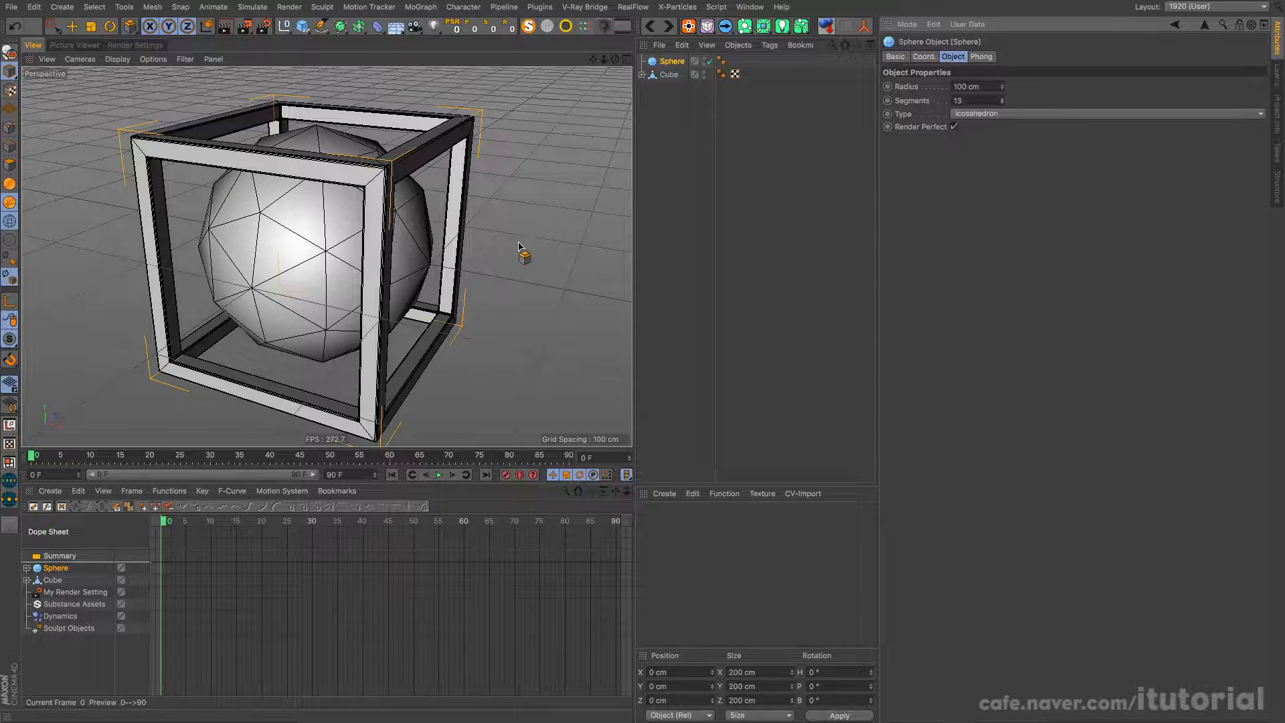
pyautogui.keyDown('alt'); pyautogui.moveTo(366, 225); pyautogui.dragTo(271, 206); pyautogui.keyUp('alt')
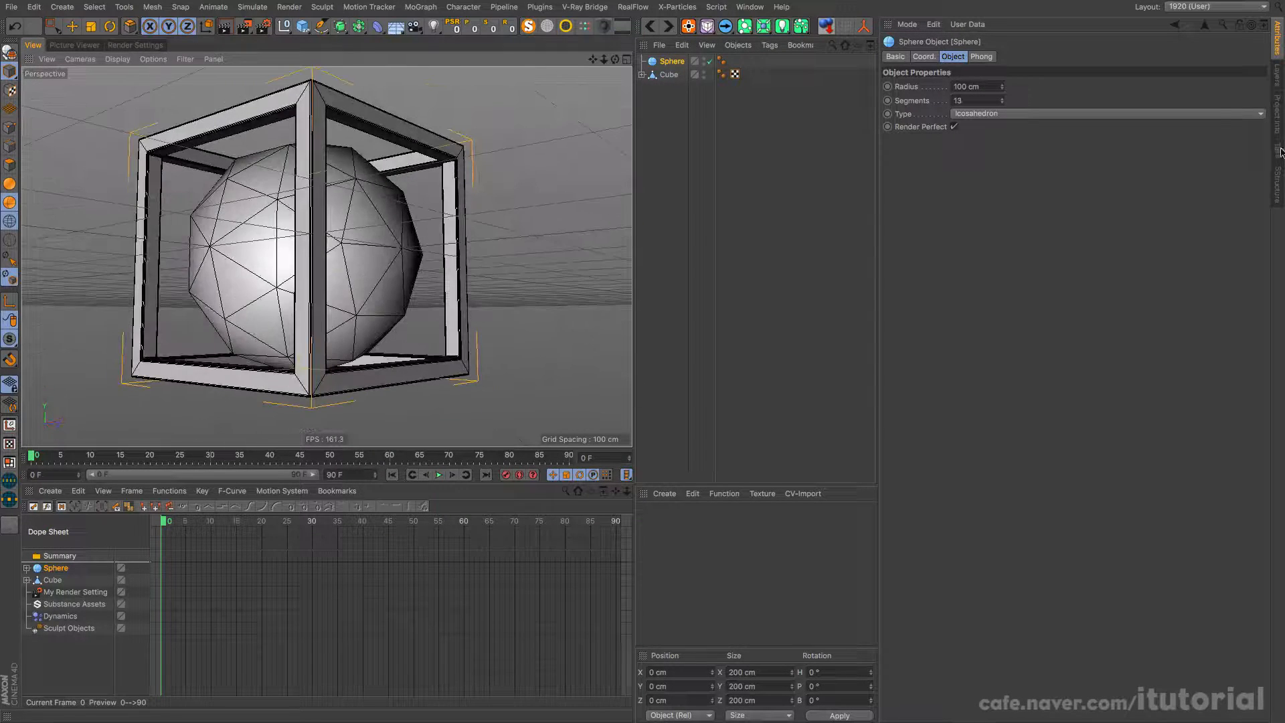
pyautogui.click(1003, 99)
pyautogui.click(1003, 99)
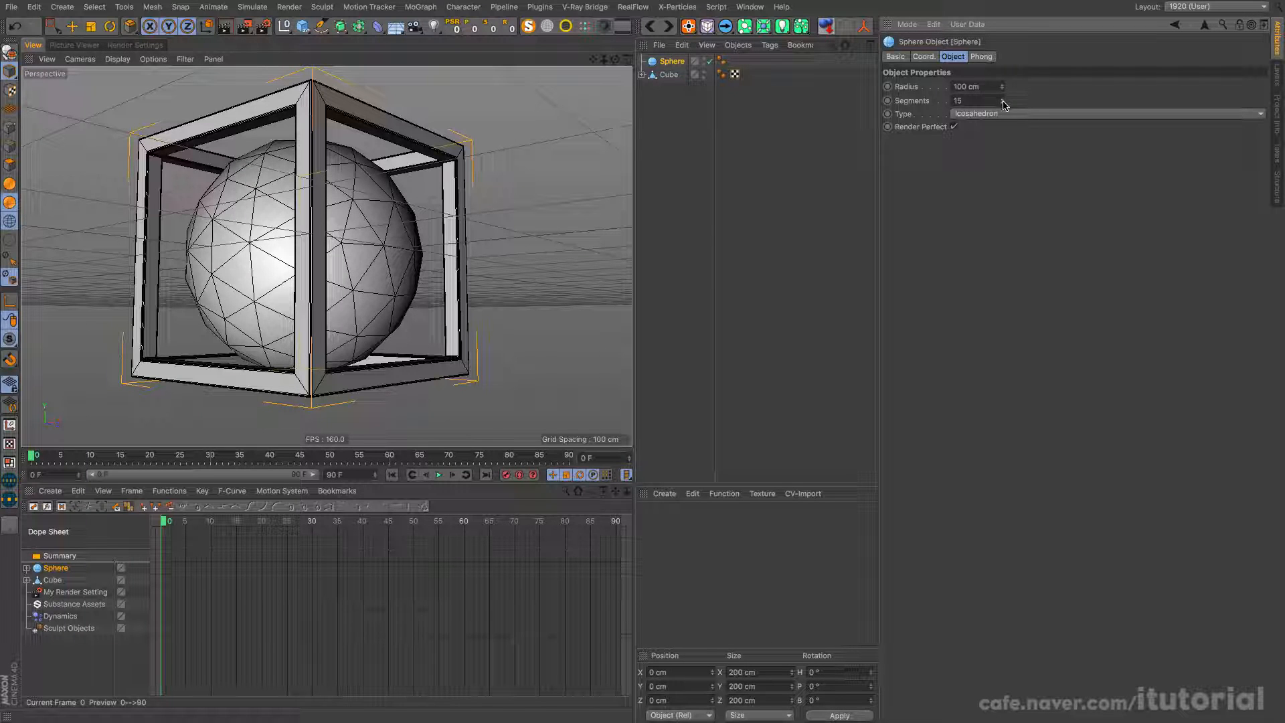
pyautogui.click(1003, 102)
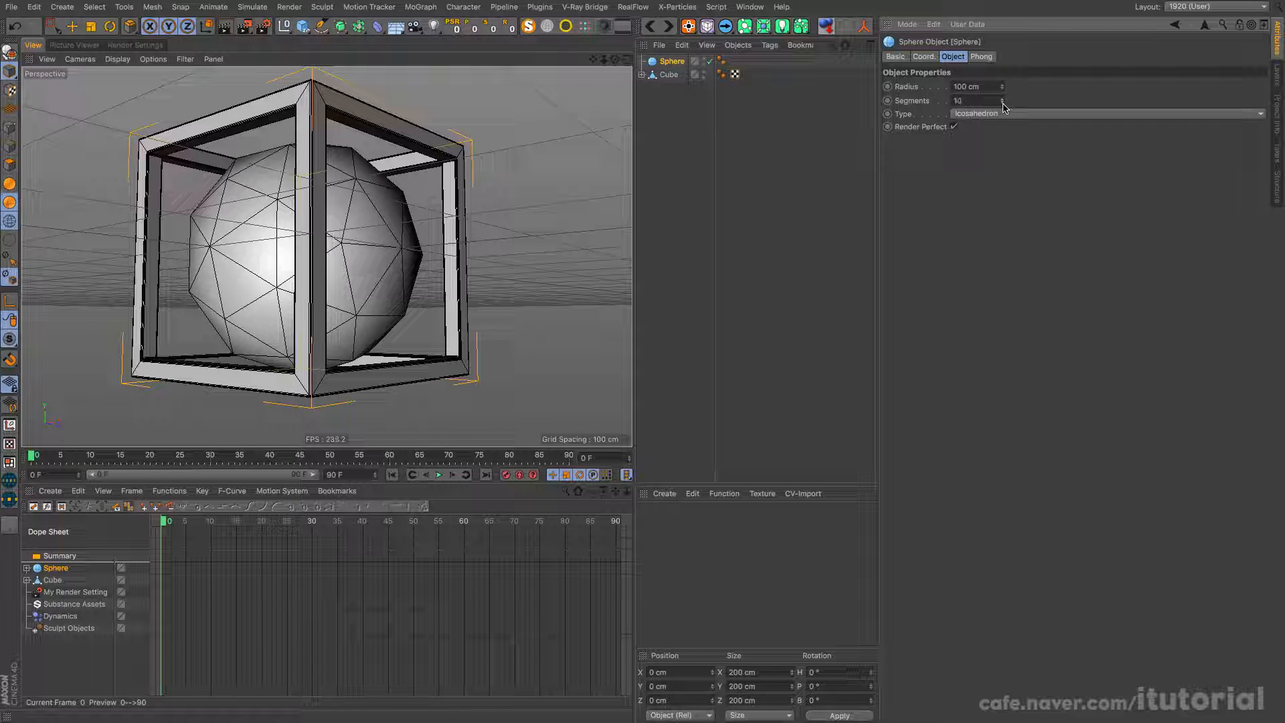
pyautogui.click(1003, 103)
pyautogui.click(1003, 99)
pyautogui.keyDown('alt'); pyautogui.moveTo(387, 179); pyautogui.dragTo(318, 239); pyautogui.keyUp('alt')
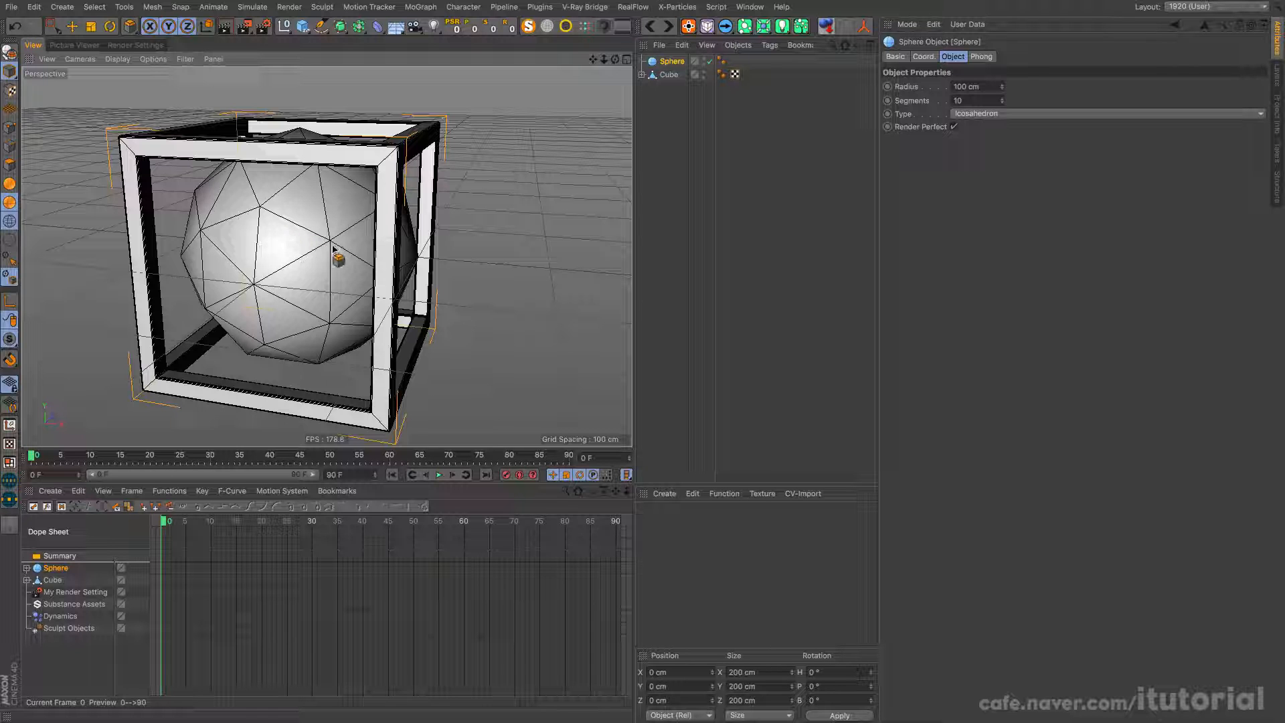
# Compare the faceted sphere with the reference image img.png and return to Cinema 4D
pyautogui.press('super+Tab')
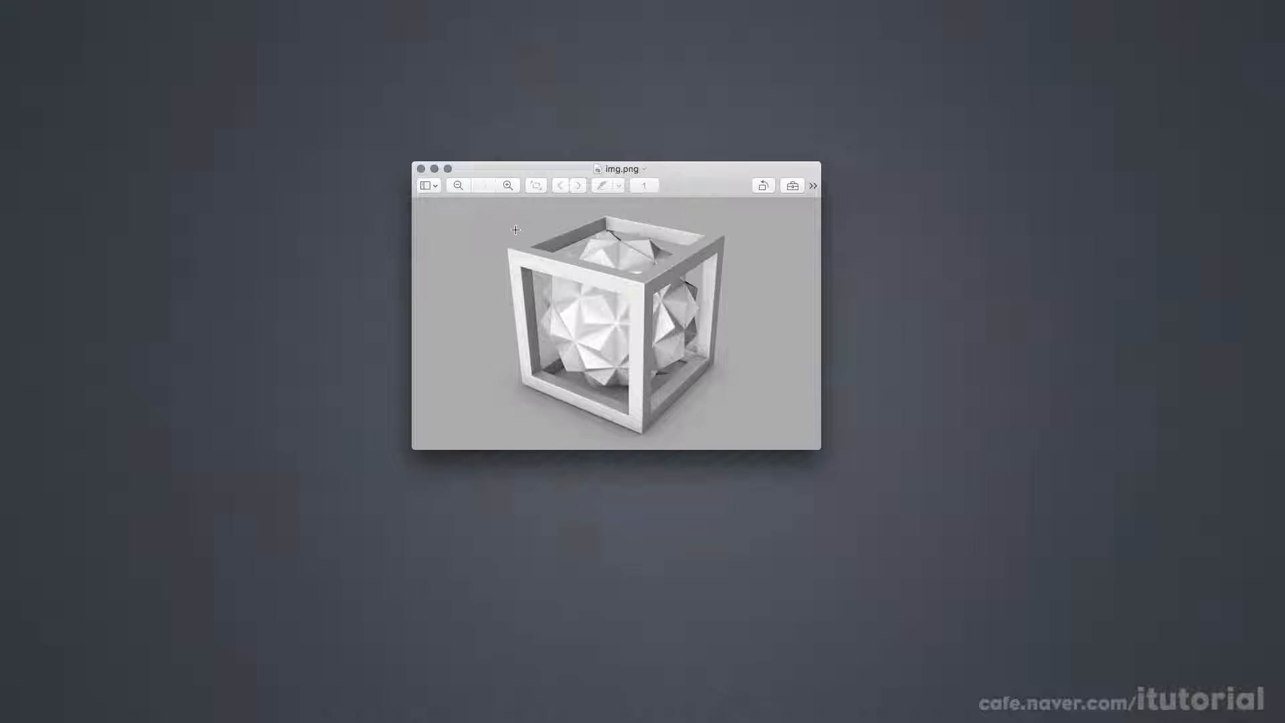
pyautogui.press('super+Tab')
pyautogui.click(541, 338)
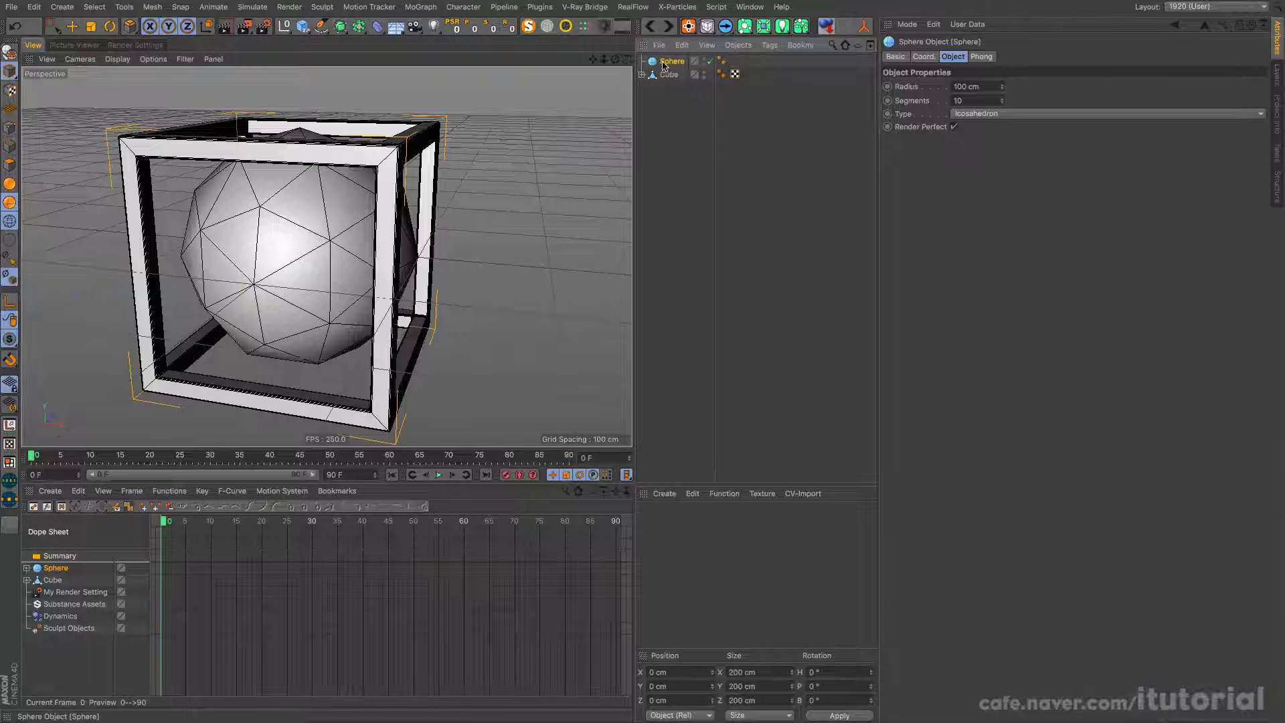
# Add a MoExtrude deformer as a child of the sphere
pyautogui.click(421, 8)
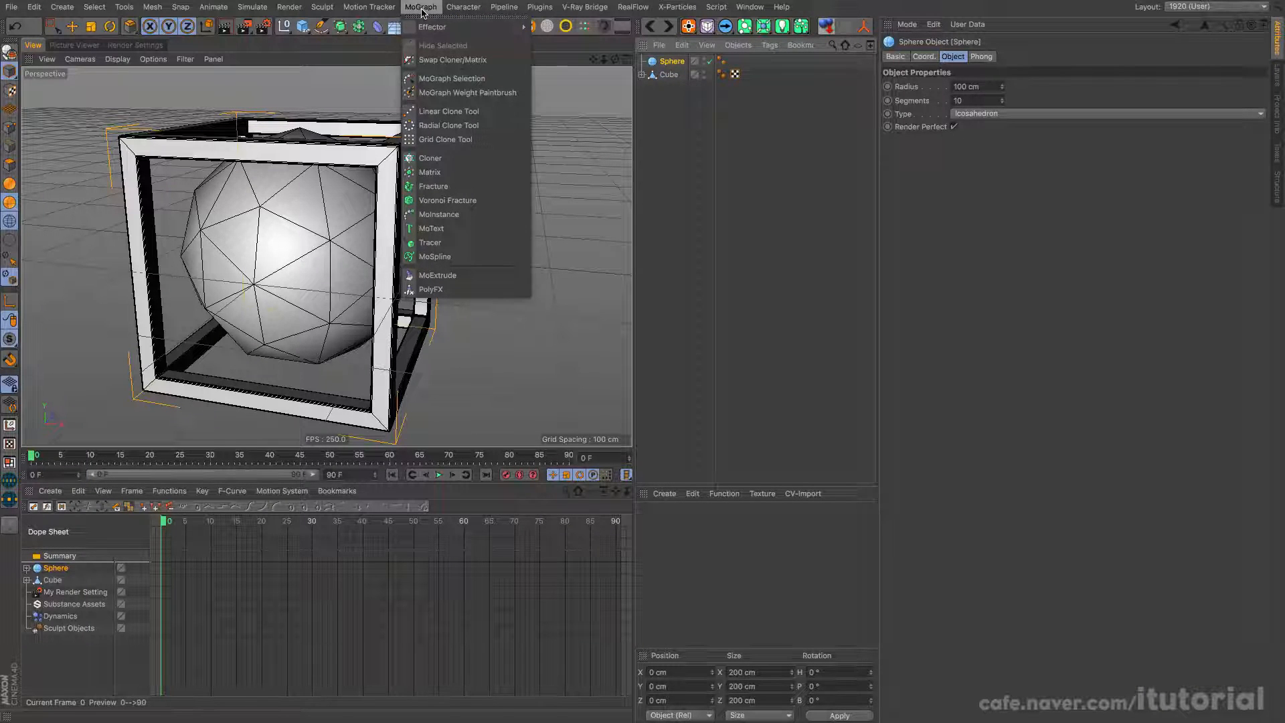
pyautogui.click(455, 282)
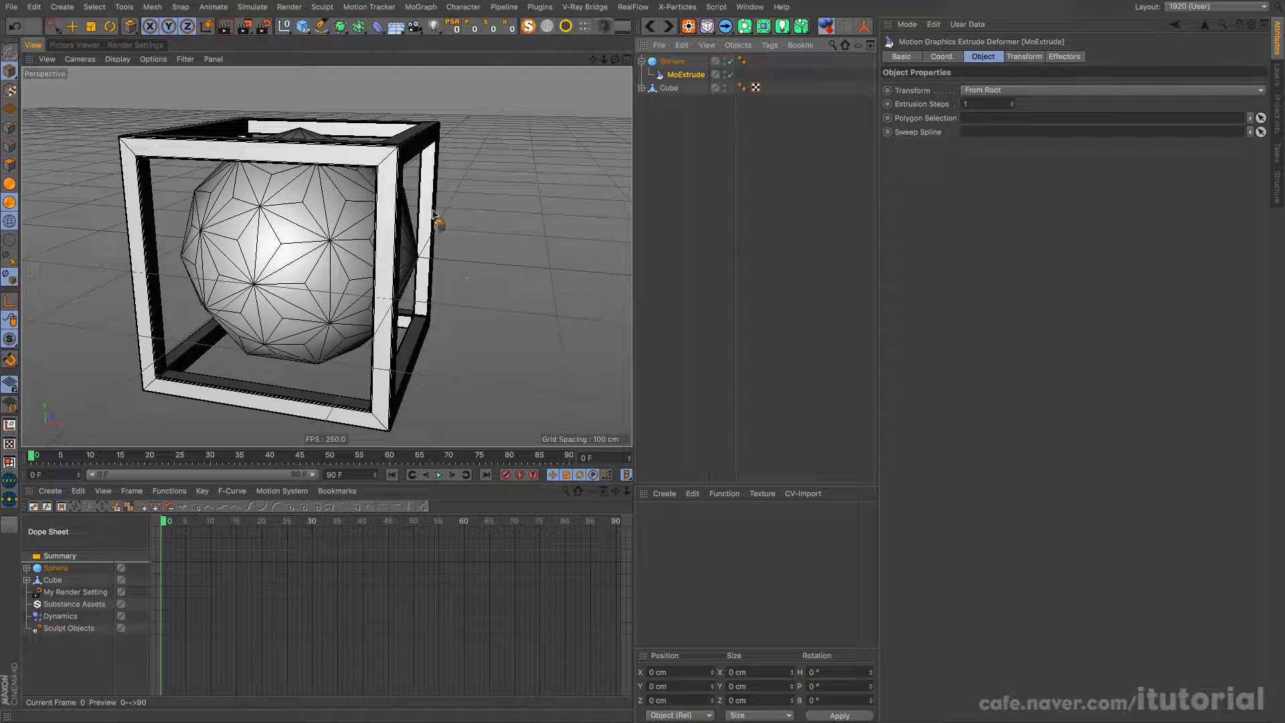
pyautogui.keyDown('alt'); pyautogui.moveTo(325, 246); pyautogui.dragTo(368, 273); pyautogui.keyUp('alt')
pyautogui.scroll(5, 289, 244)
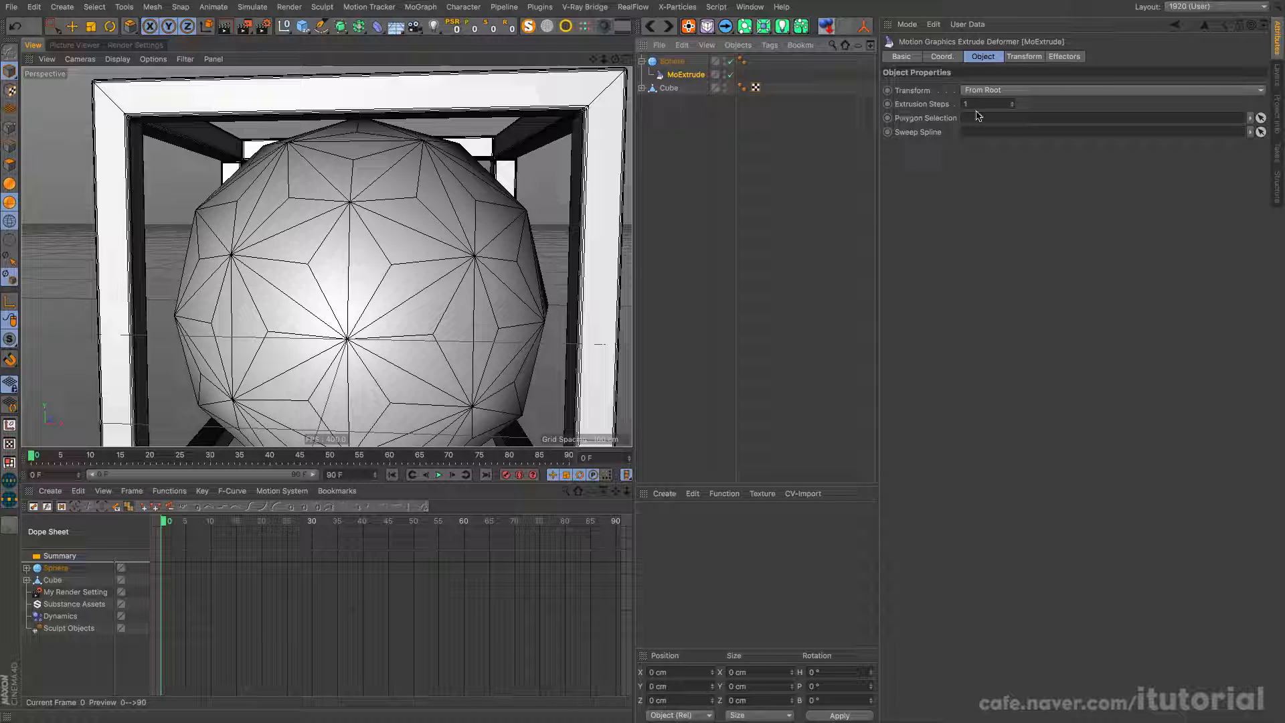
# Set the MoExtrude deformer's transform position Z to 15 cm, raising the sphere's facets into spikes
pyautogui.click(1022, 57)
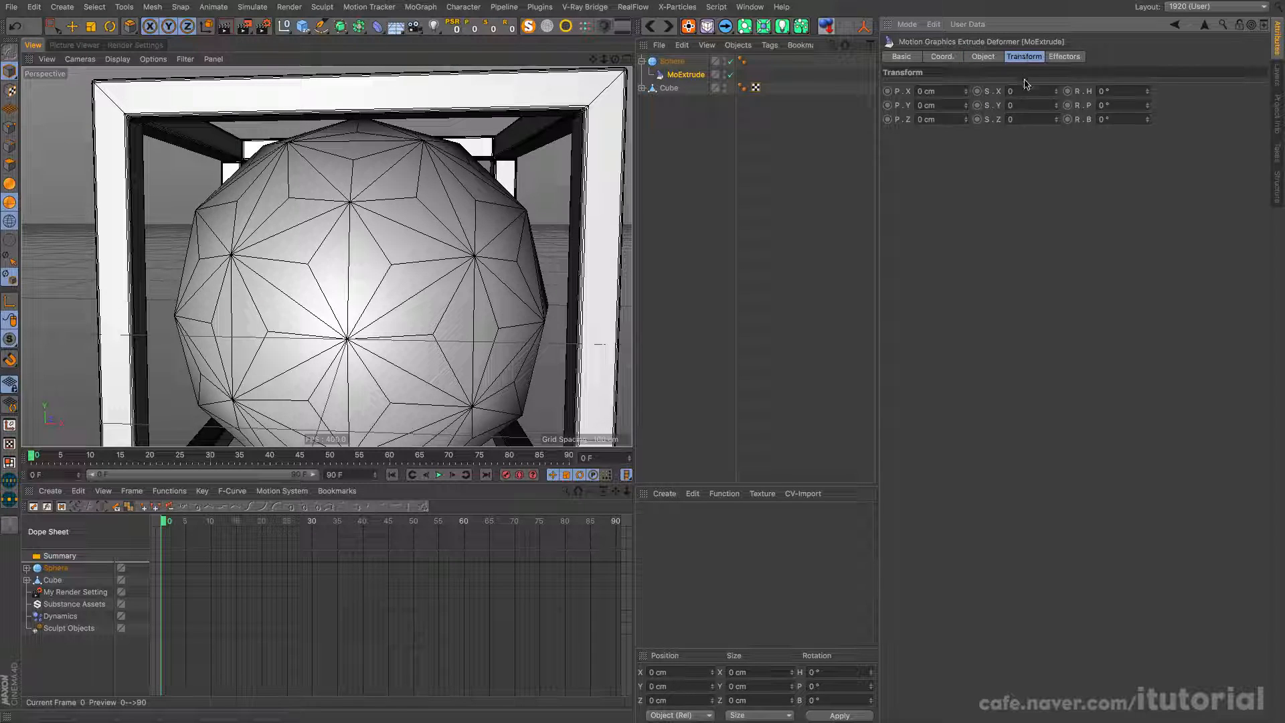
pyautogui.click(1012, 106)
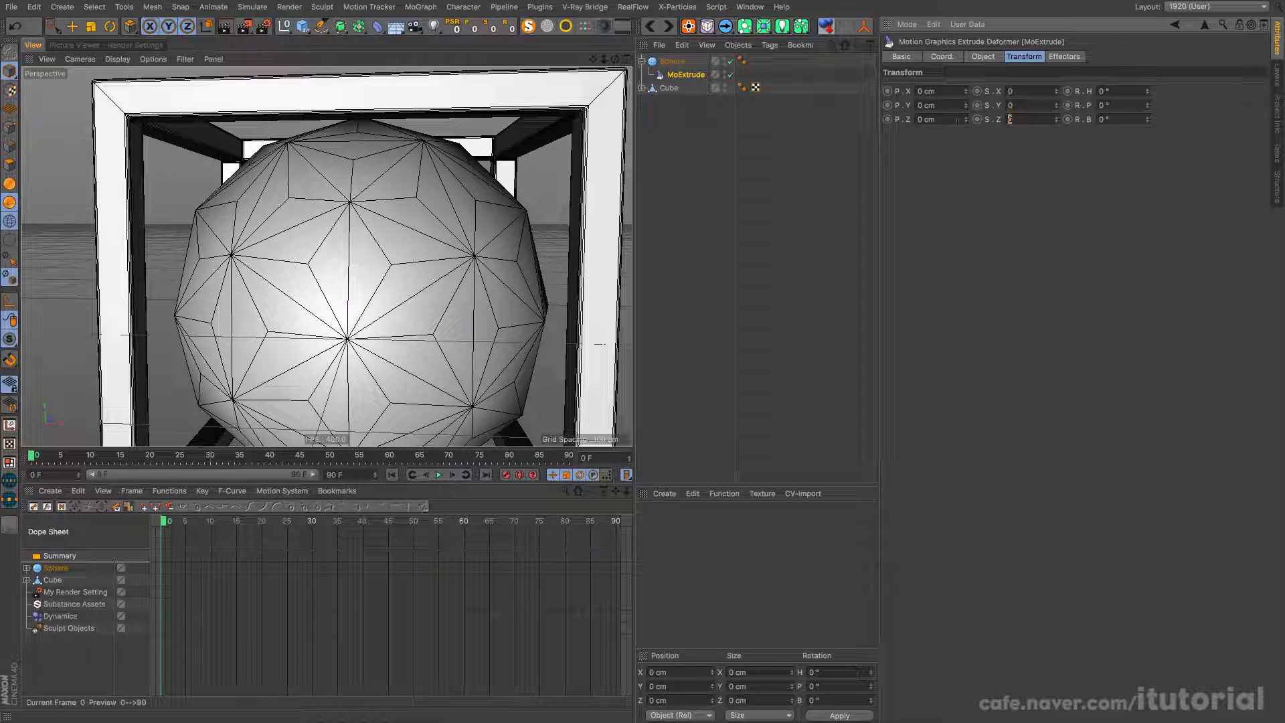
pyautogui.keyDown('alt'); pyautogui.moveTo(453, 235); pyautogui.dragTo(412, 236); pyautogui.keyUp('alt')
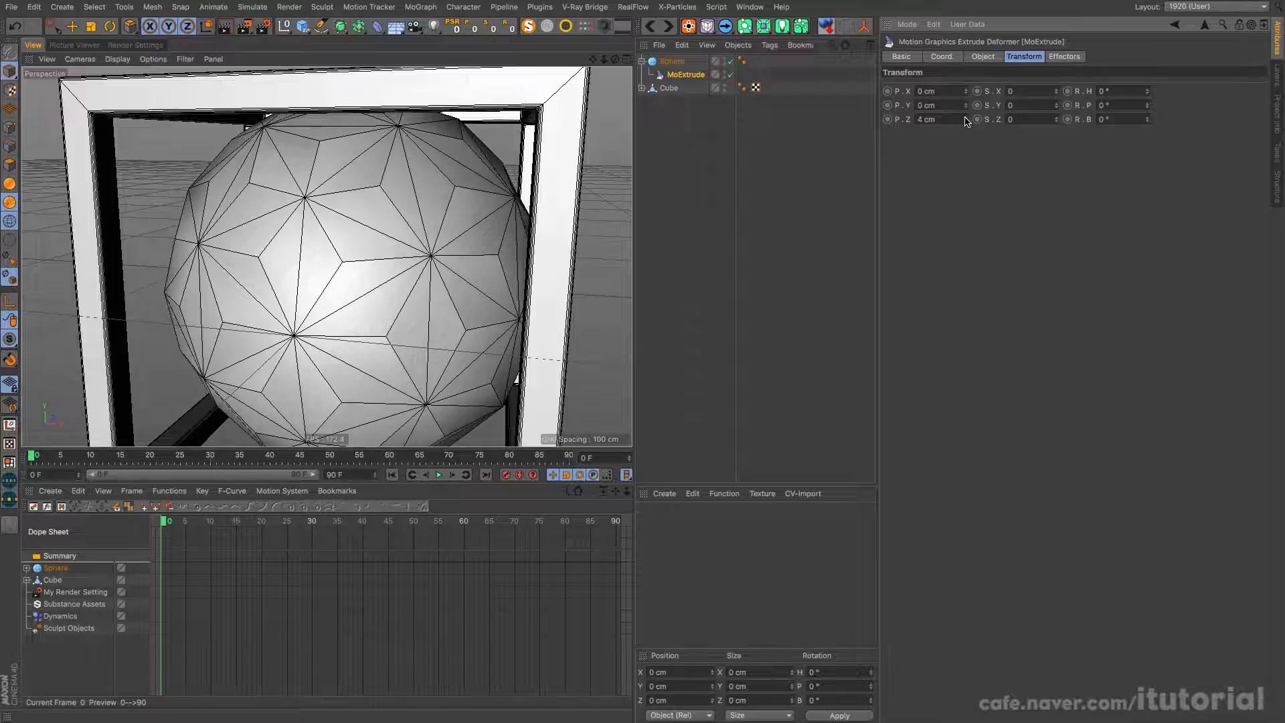
pyautogui.moveTo(965, 119); pyautogui.dragTo(967, 122)
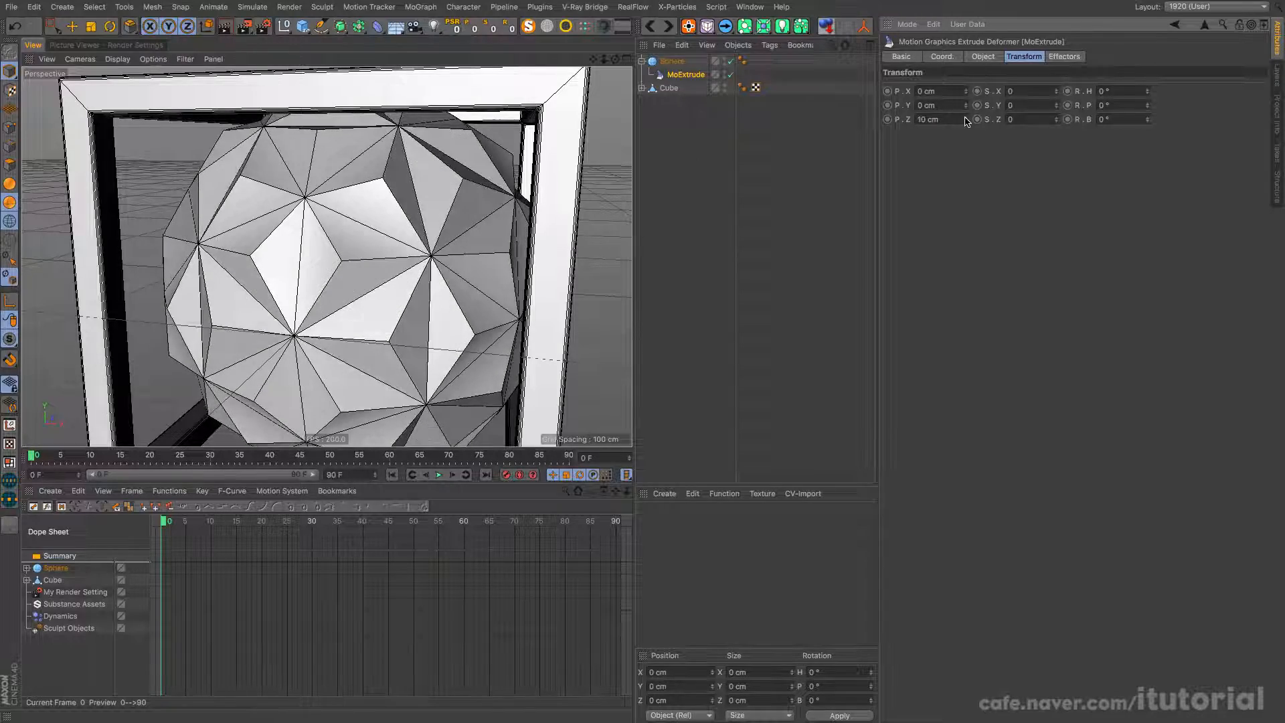
pyautogui.keyDown('alt'); pyautogui.moveTo(426, 255); pyautogui.dragTo(242, 251); pyautogui.keyUp('alt')
pyautogui.moveTo(962, 120); pyautogui.dragTo(966, 121)
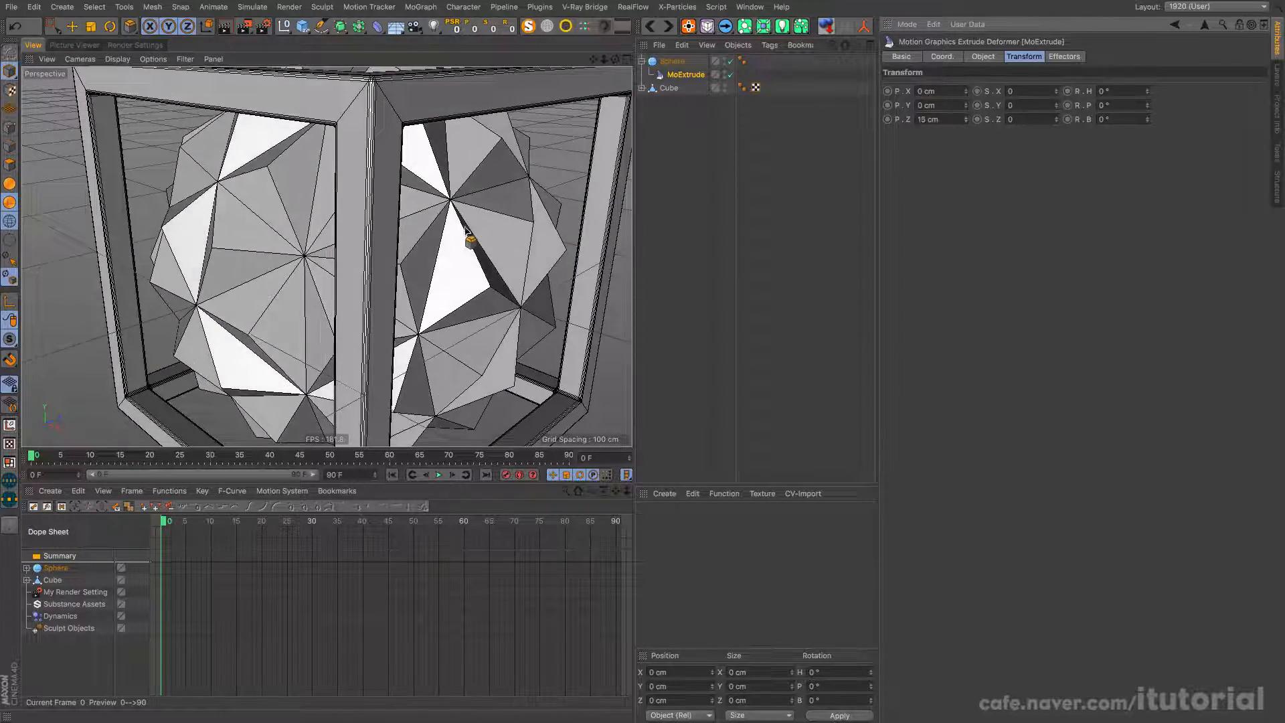
# Add a Bevel deformer, place it under the sphere below MoExtrude, and check its effect on the facet edges
pyautogui.keyDown('alt'); pyautogui.moveTo(466, 231); pyautogui.dragTo(432, 231); pyautogui.keyUp('alt')
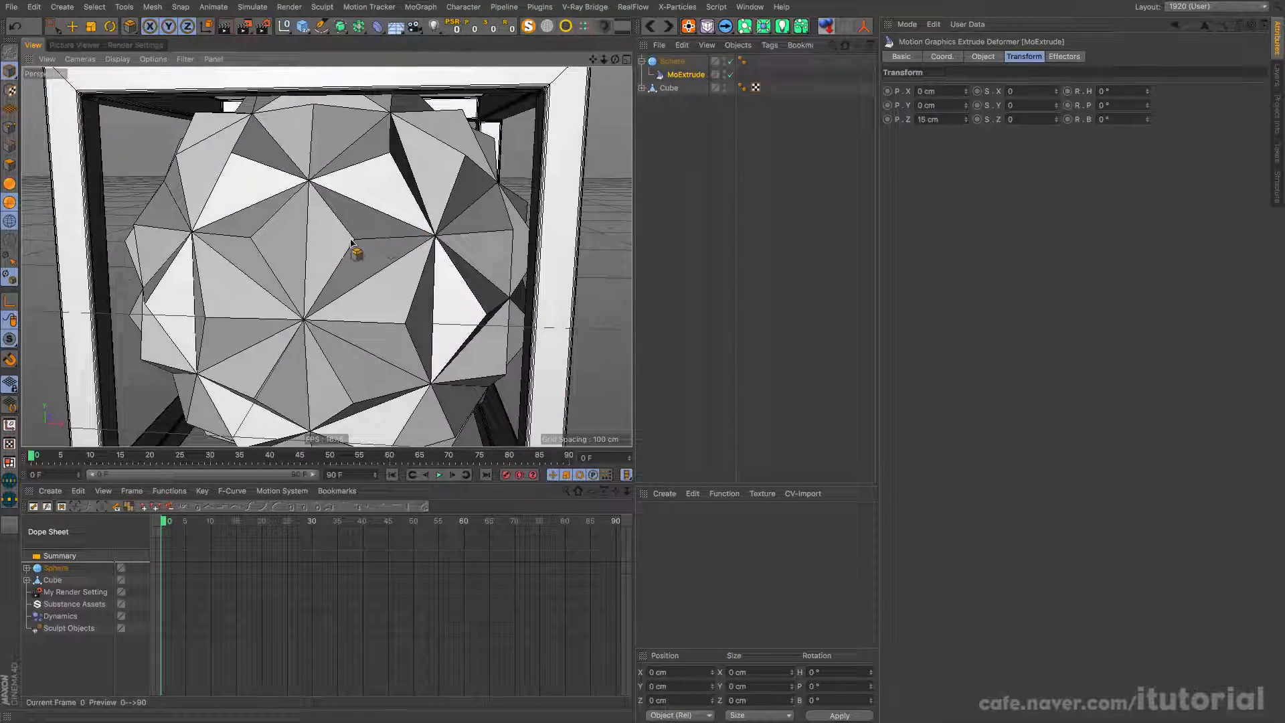
pyautogui.click(671, 64)
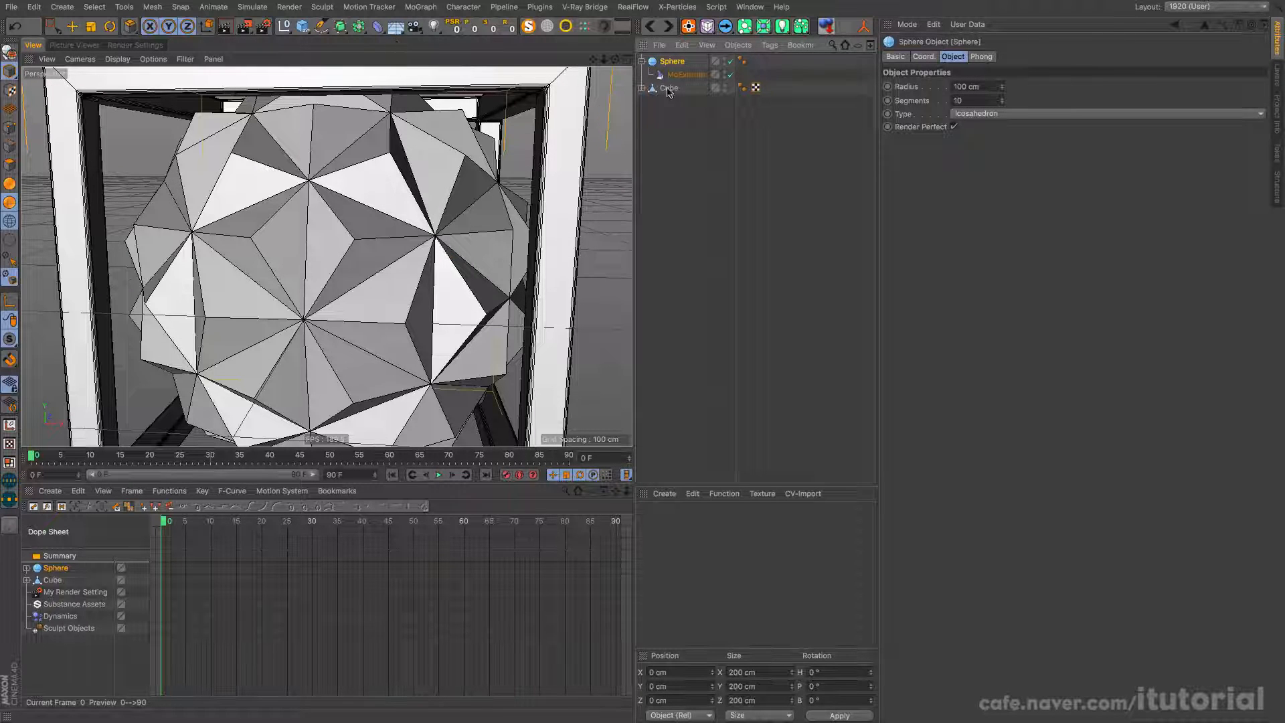
pyautogui.click(377, 28)
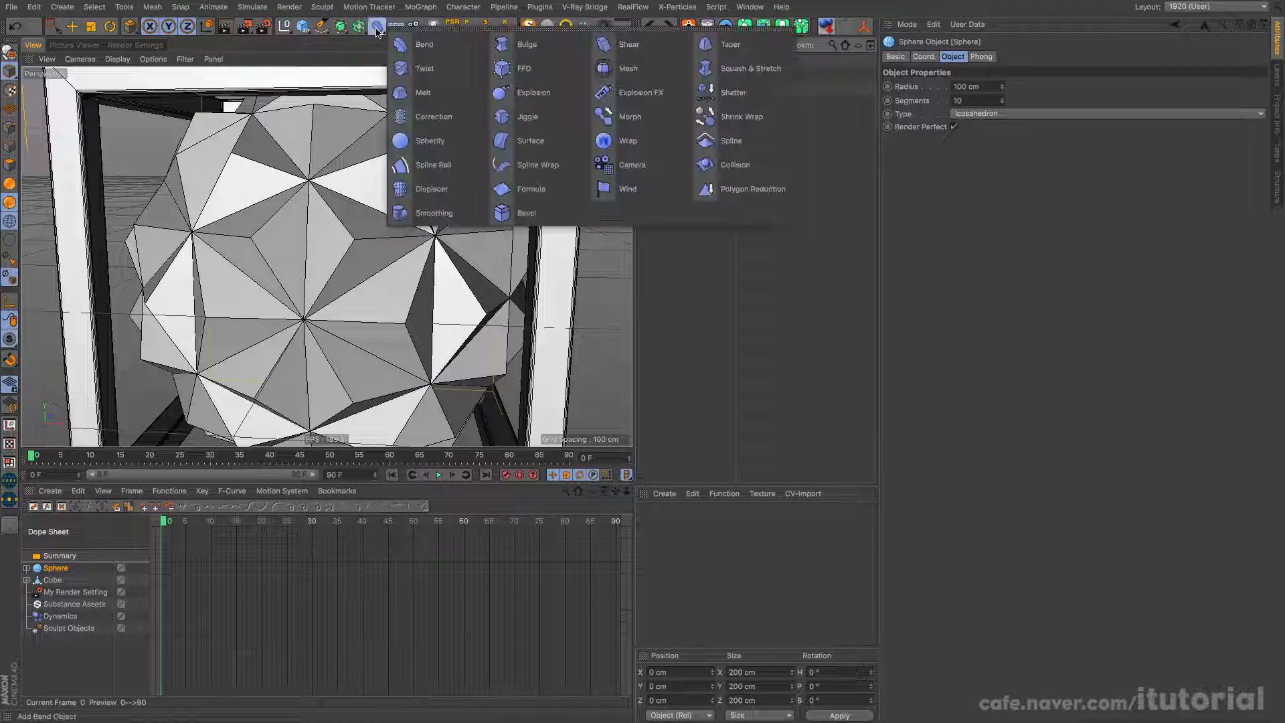
pyautogui.click(522, 213)
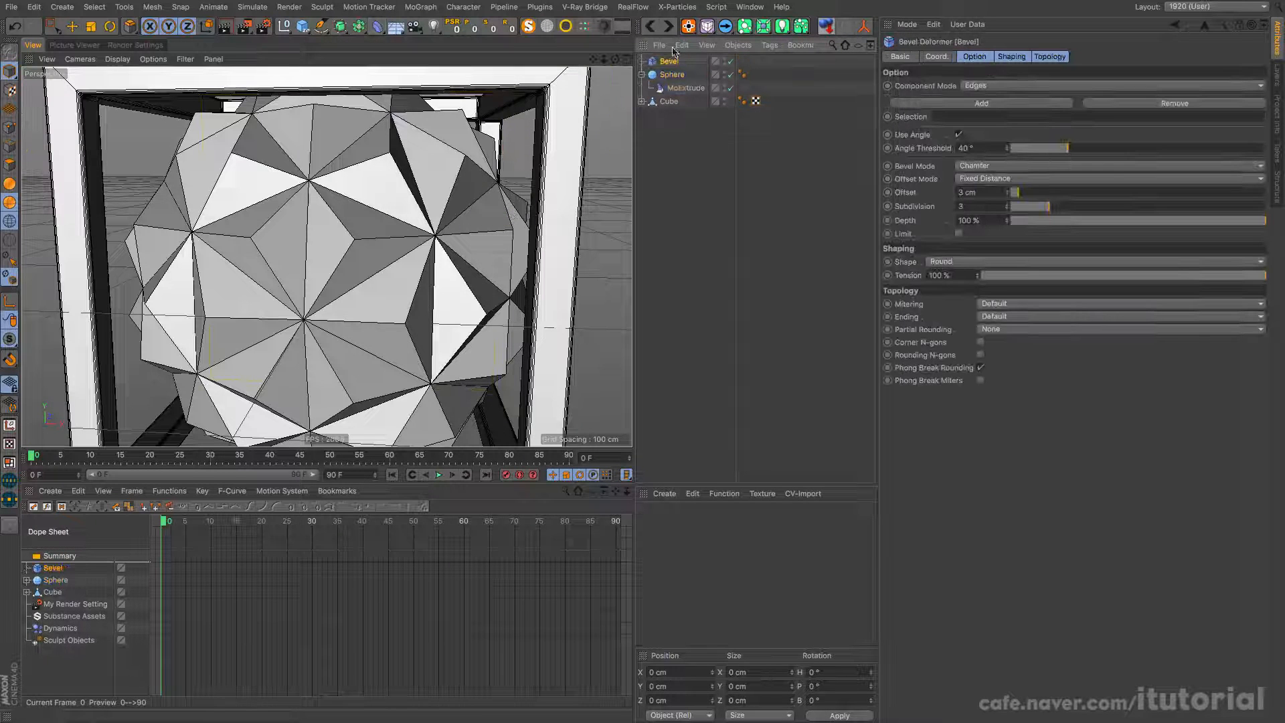
pyautogui.moveTo(669, 62); pyautogui.dragTo(683, 97)
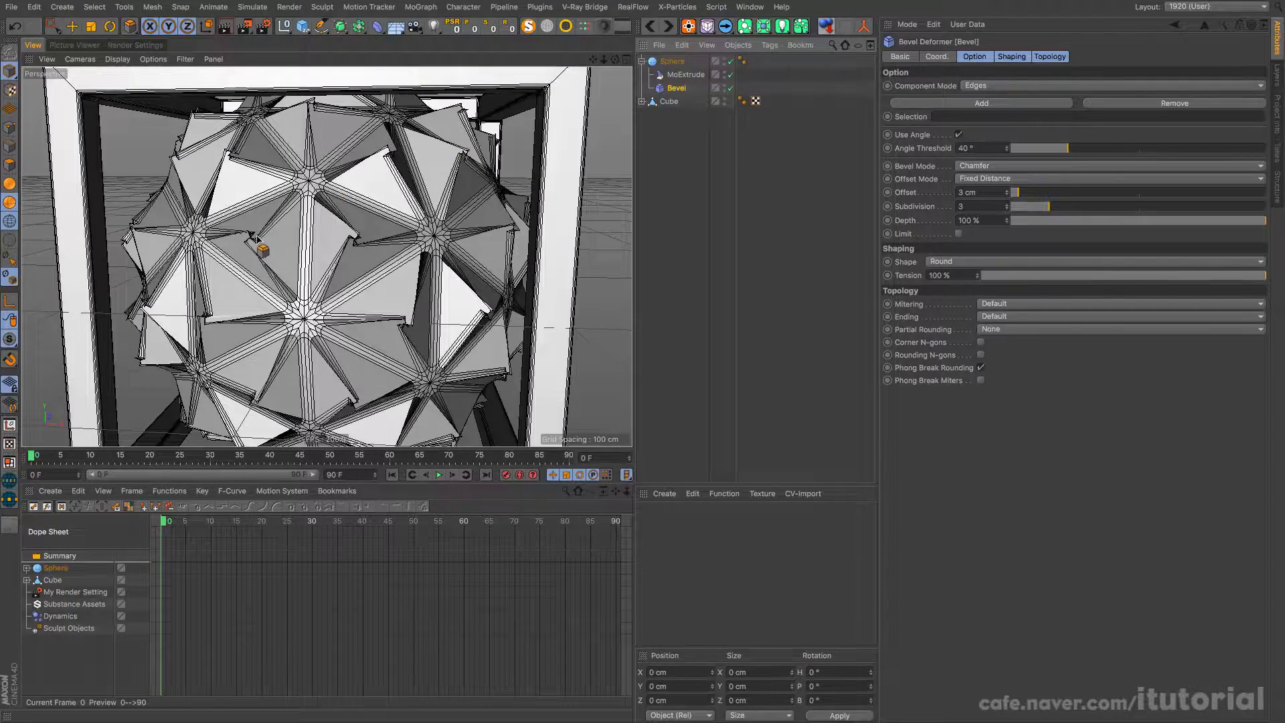
pyautogui.scroll(10, 257, 239)
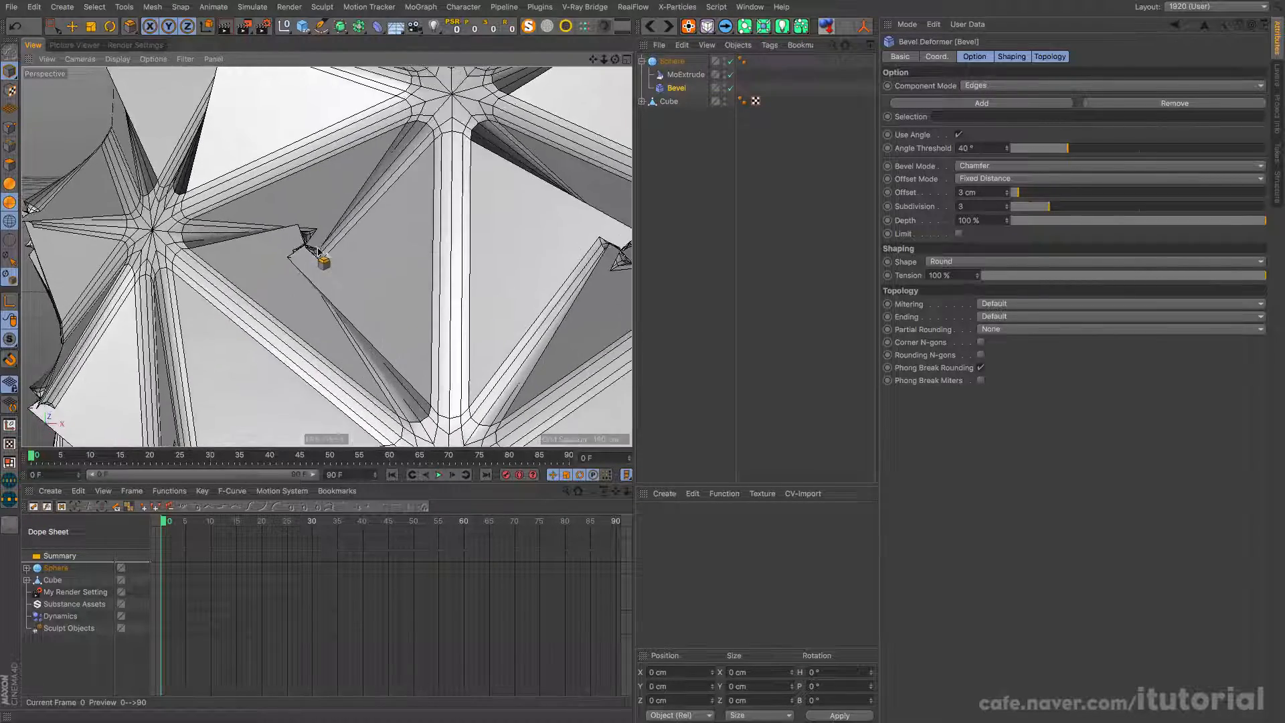
pyautogui.keyDown('alt'); pyautogui.moveTo(328, 247); pyautogui.dragTo(280, 252); pyautogui.keyUp('alt')
pyautogui.scroll(-6, 228, 275)
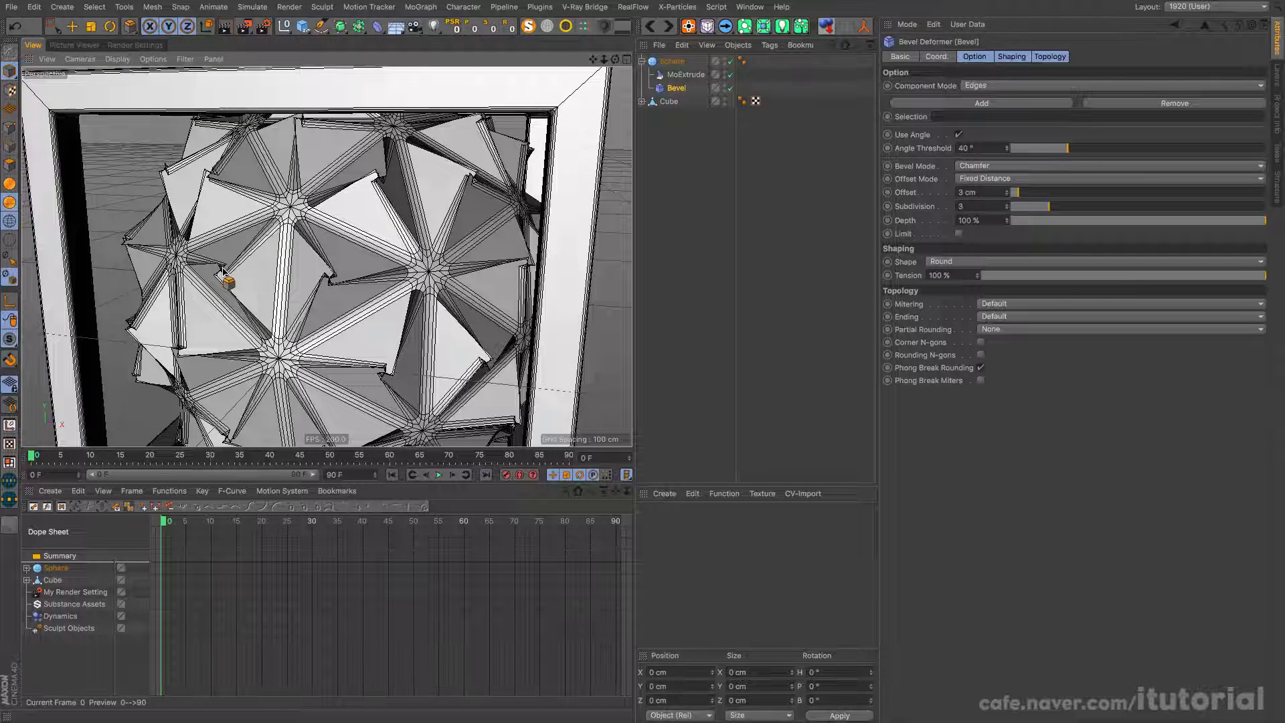
# Move the Bevel deformer out of the sphere to the root level of the object hierarchy
pyautogui.click(684, 75)
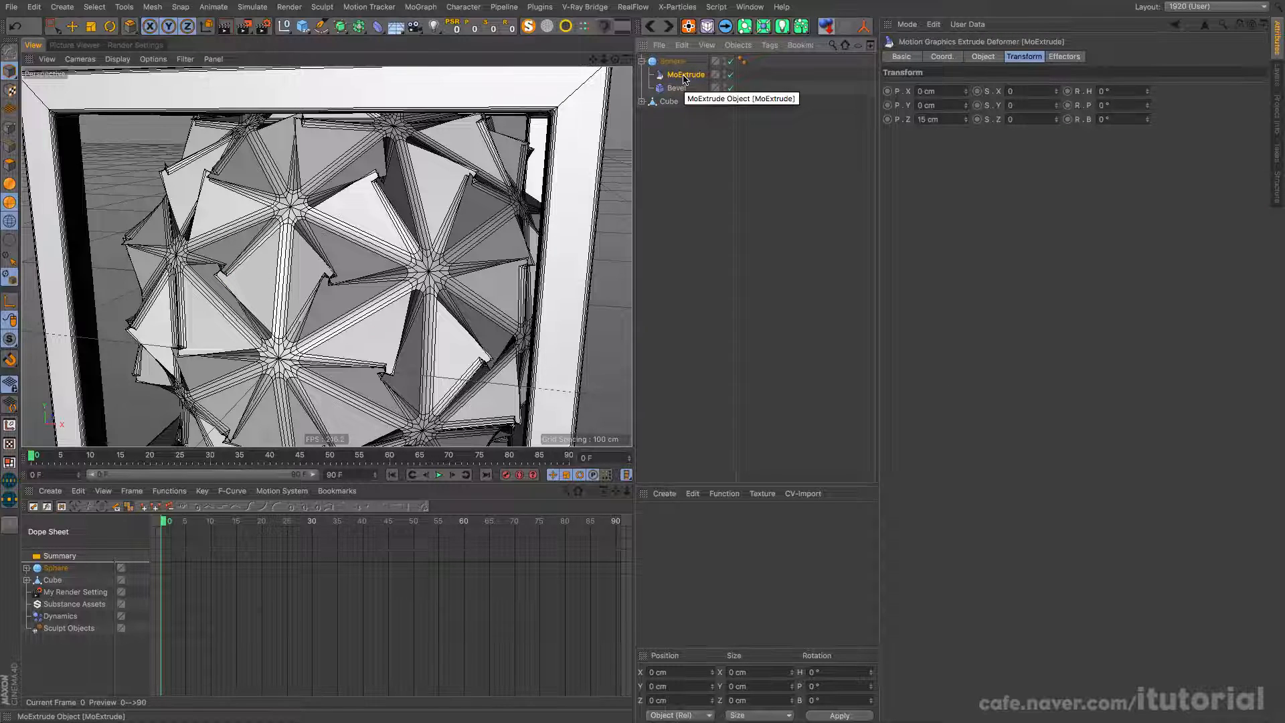
pyautogui.click(676, 88)
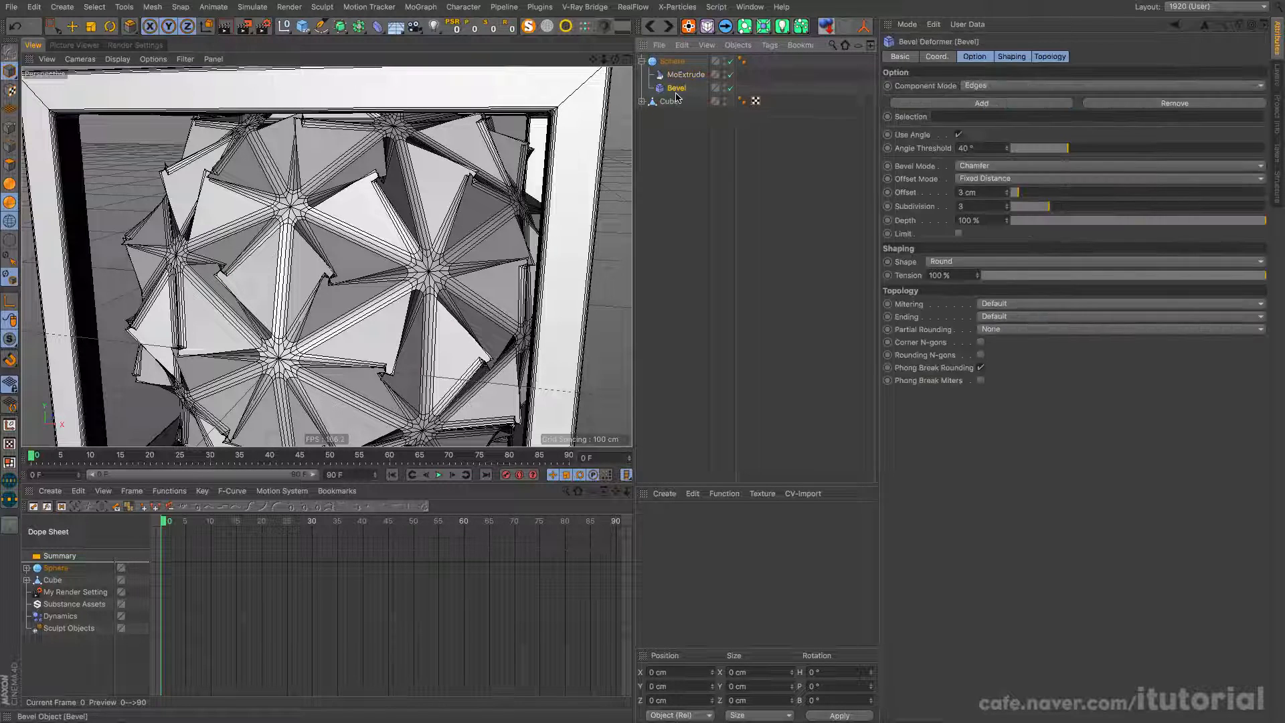
pyautogui.moveTo(676, 89); pyautogui.dragTo(677, 131)
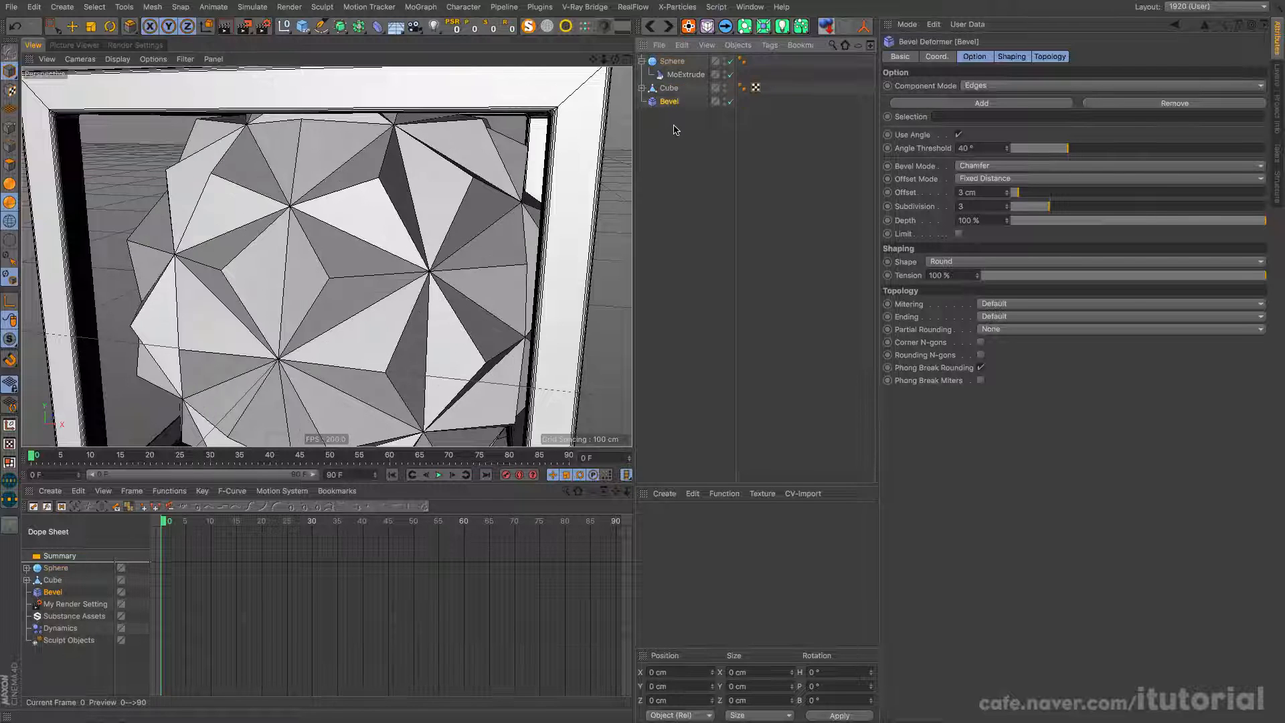
# Parent the sphere with its MoExtrude under a new Connect object and collapse its hierarchy
pyautogui.click(673, 63)
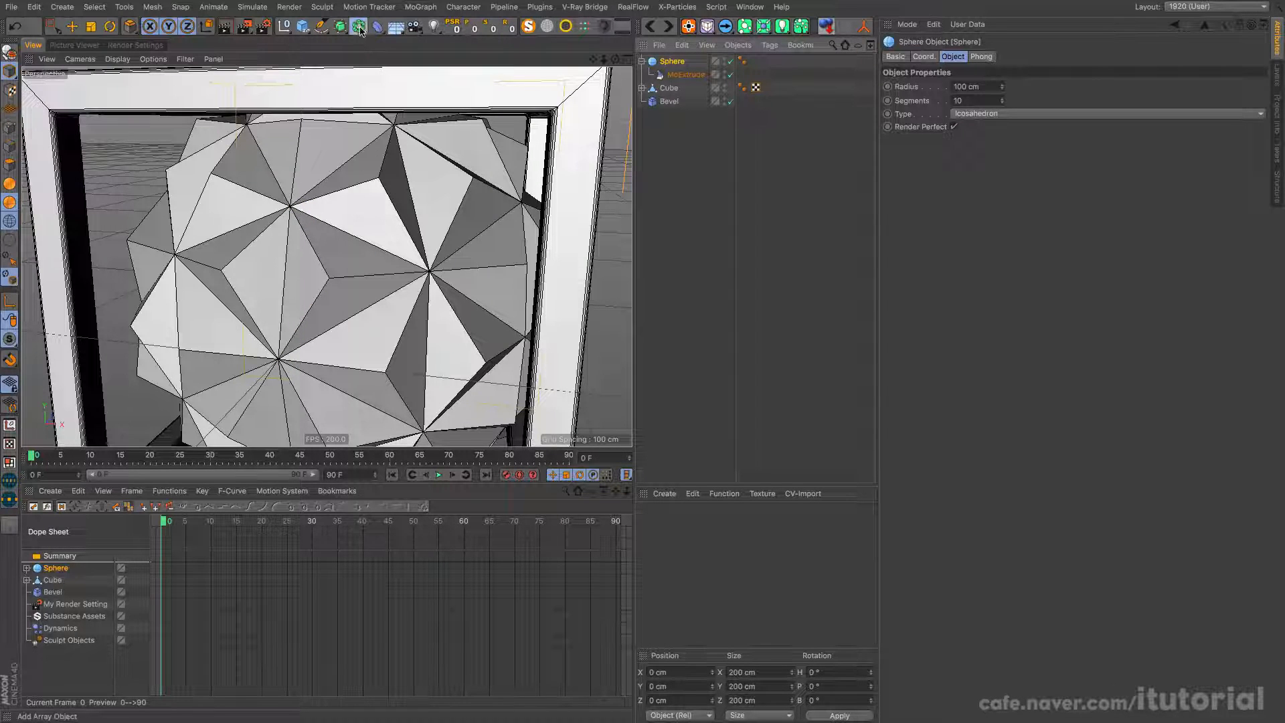
pyautogui.moveTo(359, 26); pyautogui.dragTo(508, 73)
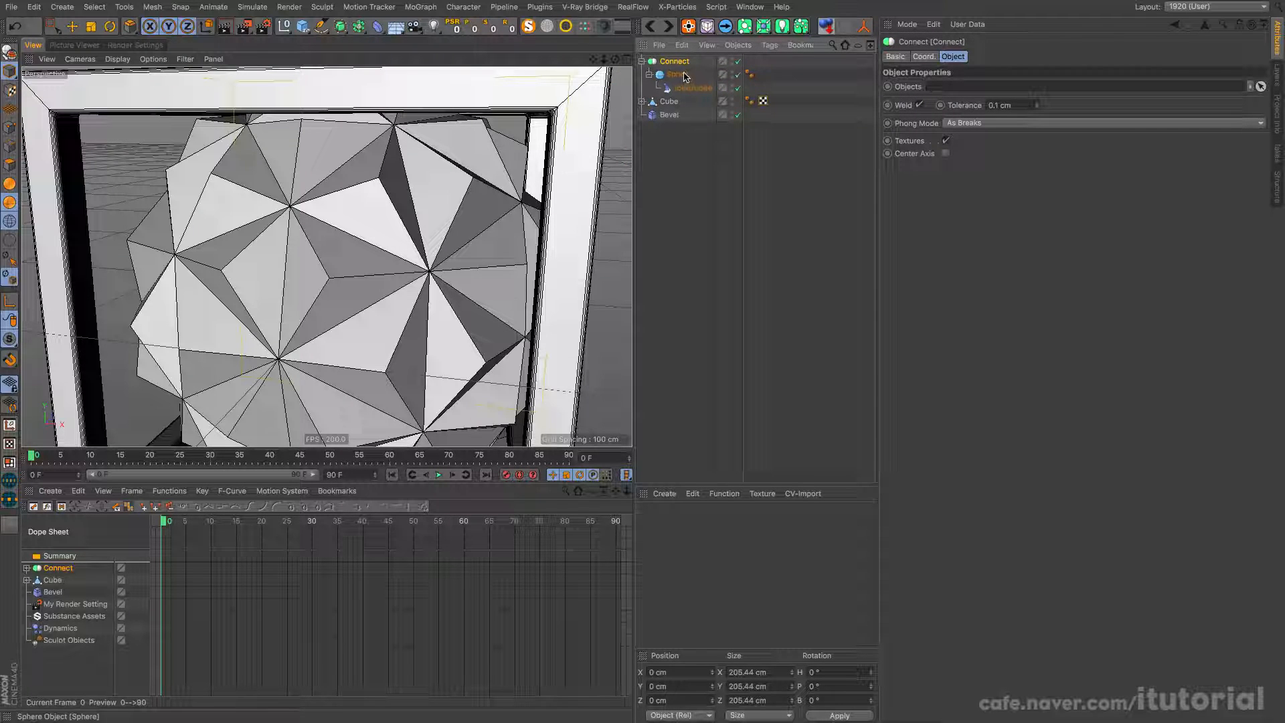
pyautogui.click(642, 61)
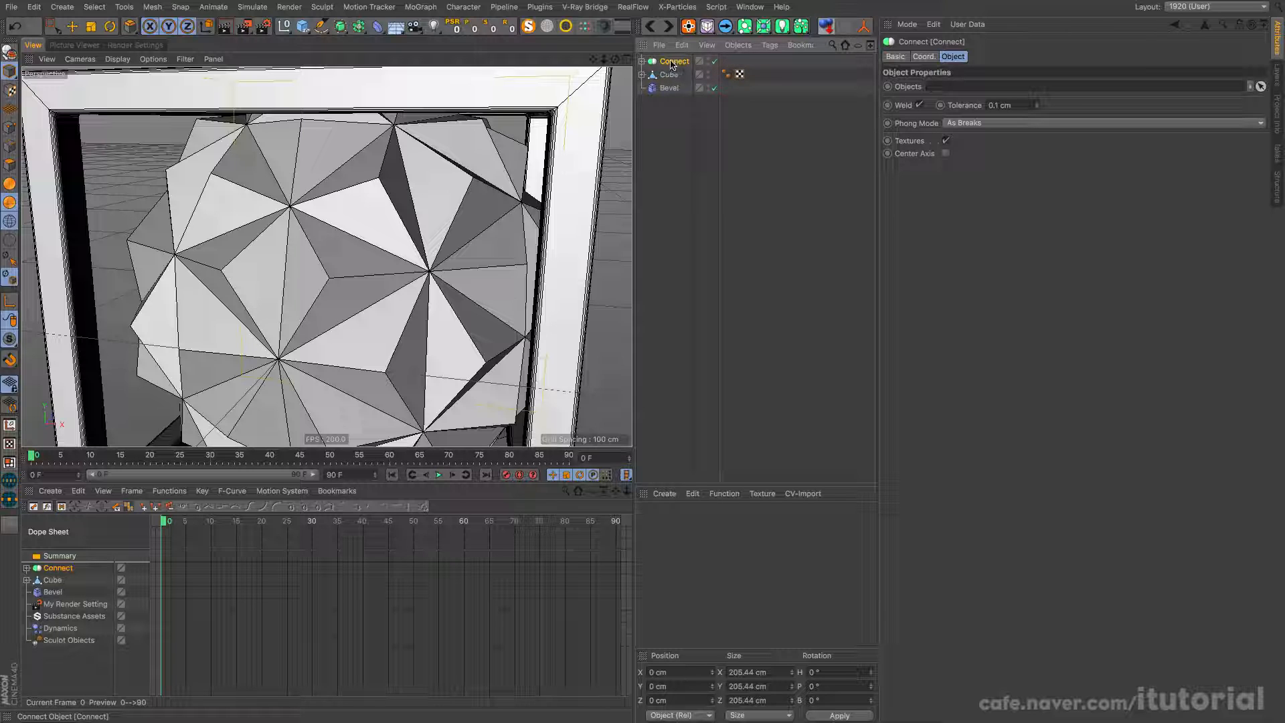
# Move the Bevel deformer directly below the Connect object and group both in a Null
pyautogui.moveTo(676, 70); pyautogui.dragTo(675, 69)
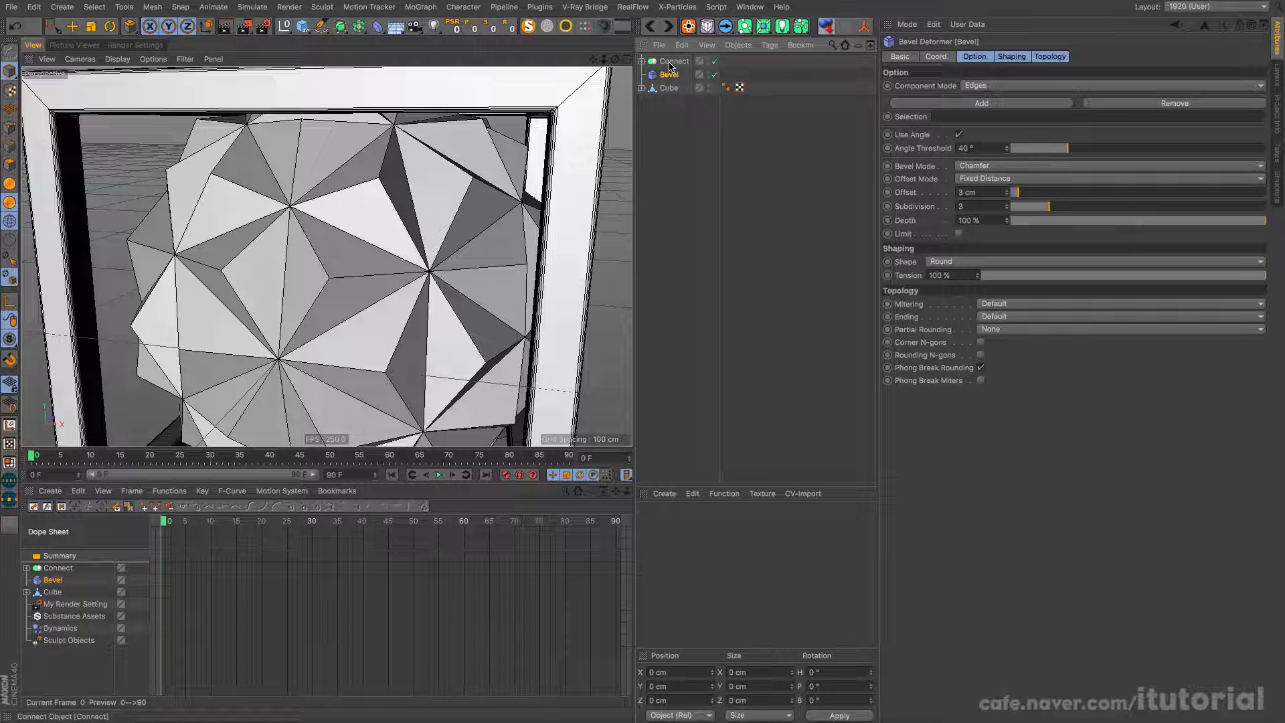
pyautogui.click(670, 61)
pyautogui.keyDown('ctrl'); pyautogui.click(668, 75); pyautogui.keyUp('ctrl')
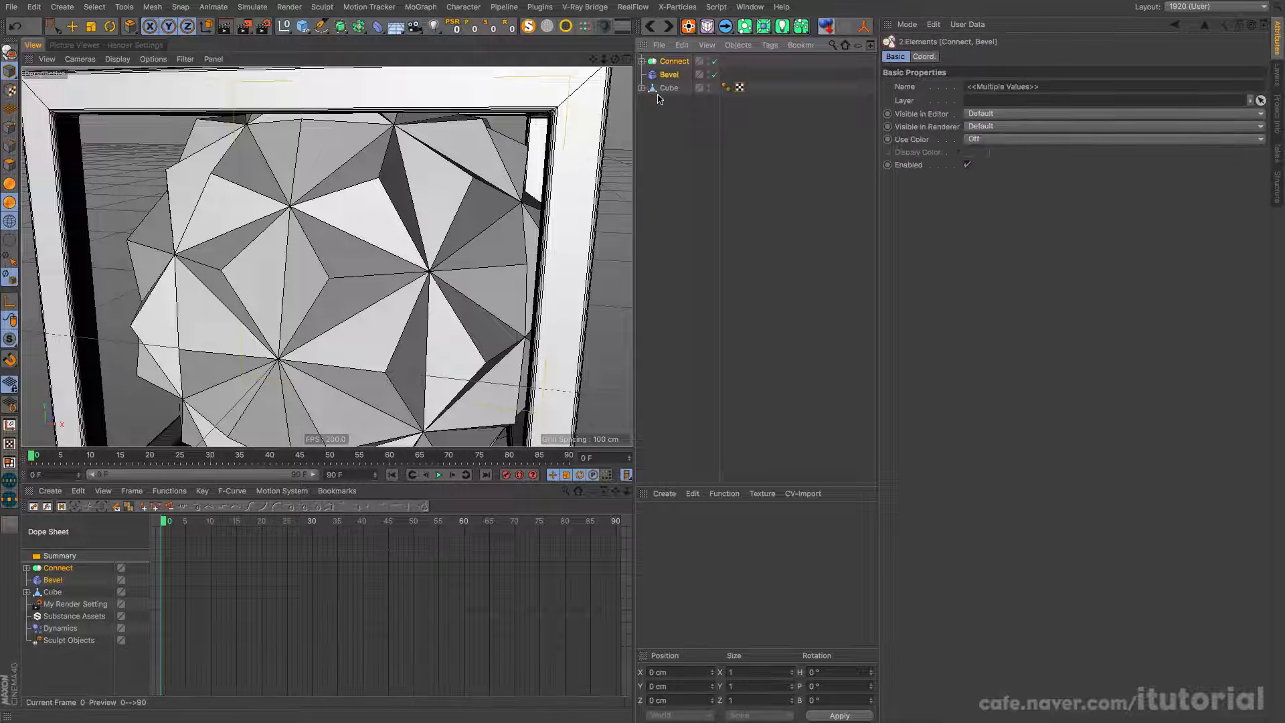
pyautogui.hotkey('alt', 'g')
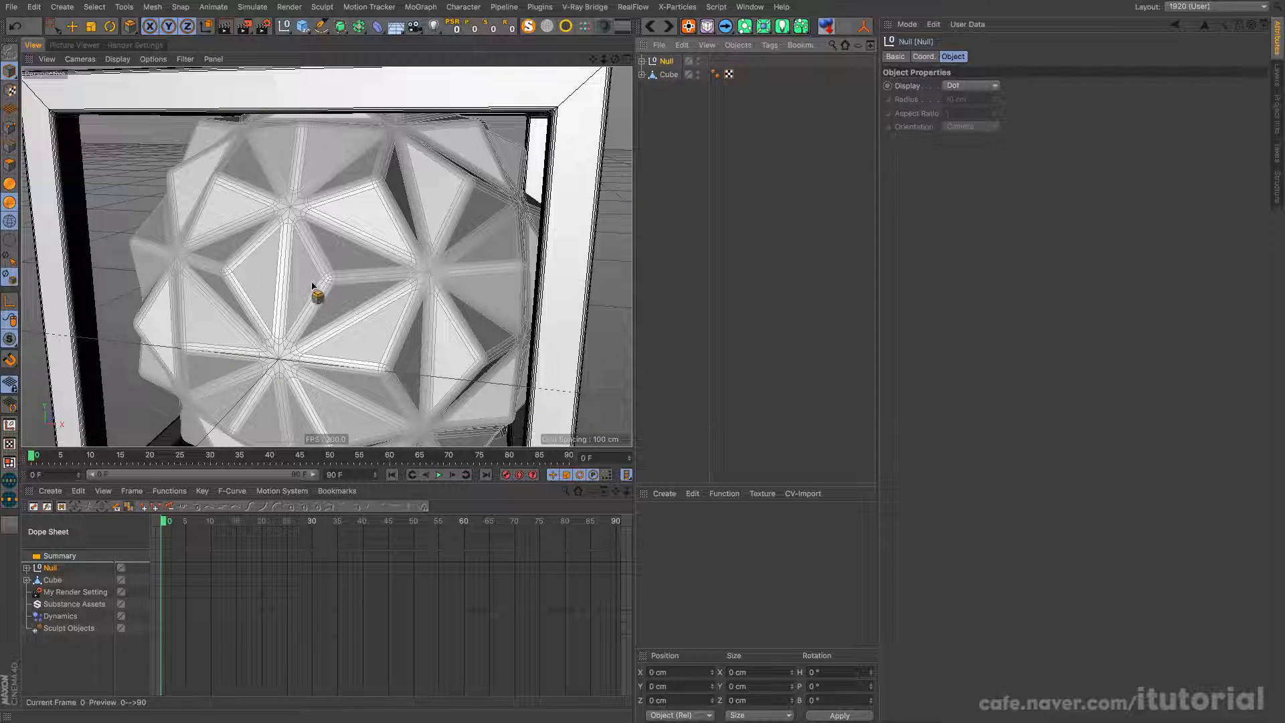
pyautogui.click(642, 61)
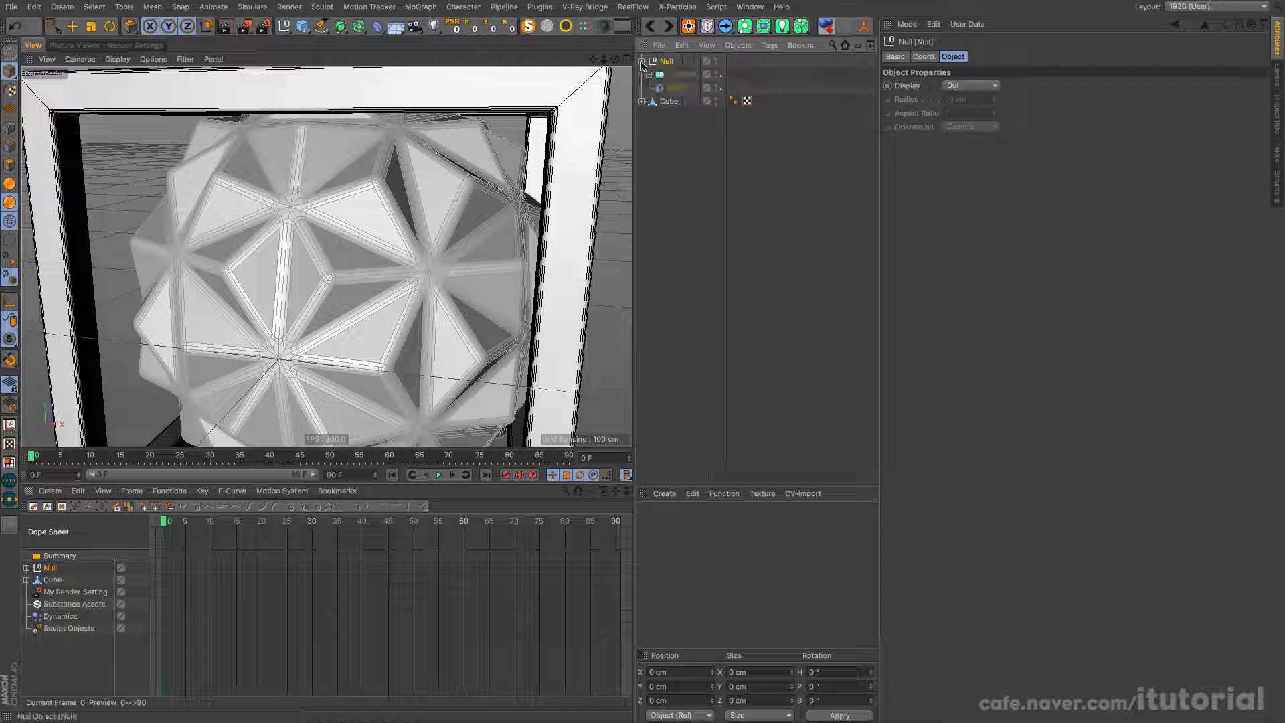
# Set the offset of the Bevel deformer in the Null to 1.5 cm
pyautogui.click(677, 88)
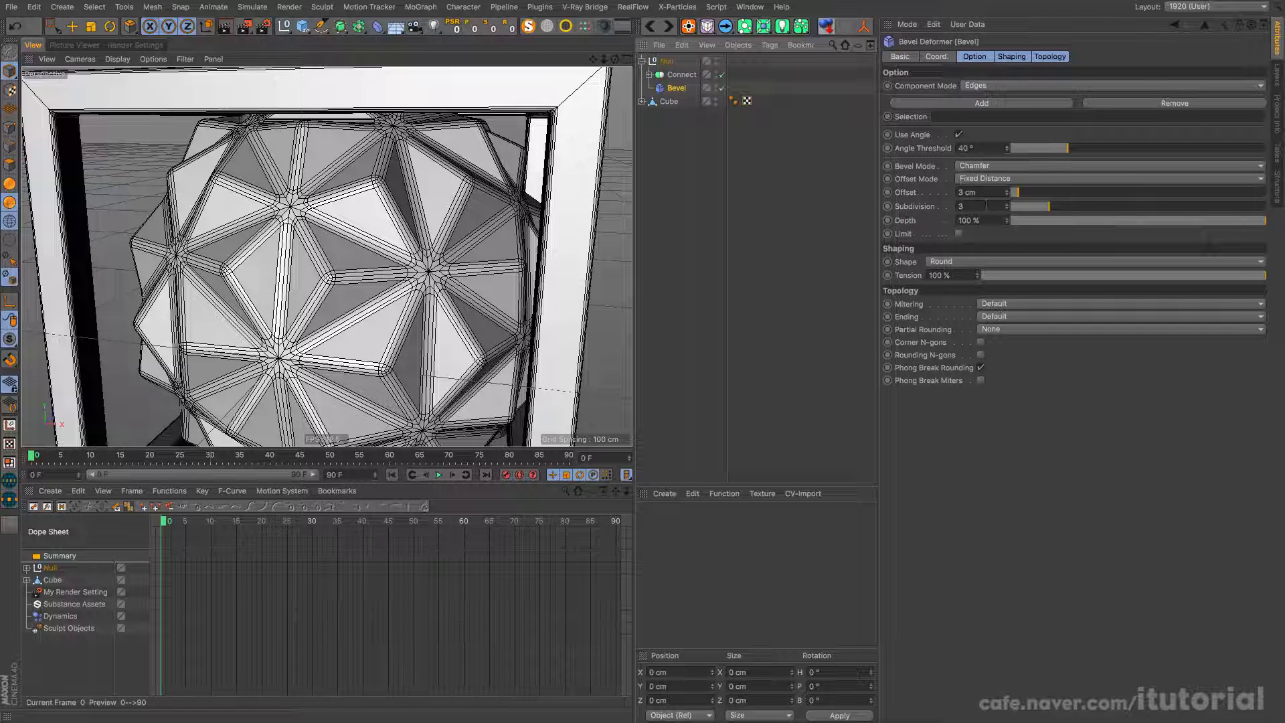
pyautogui.doubleClick(983, 193)
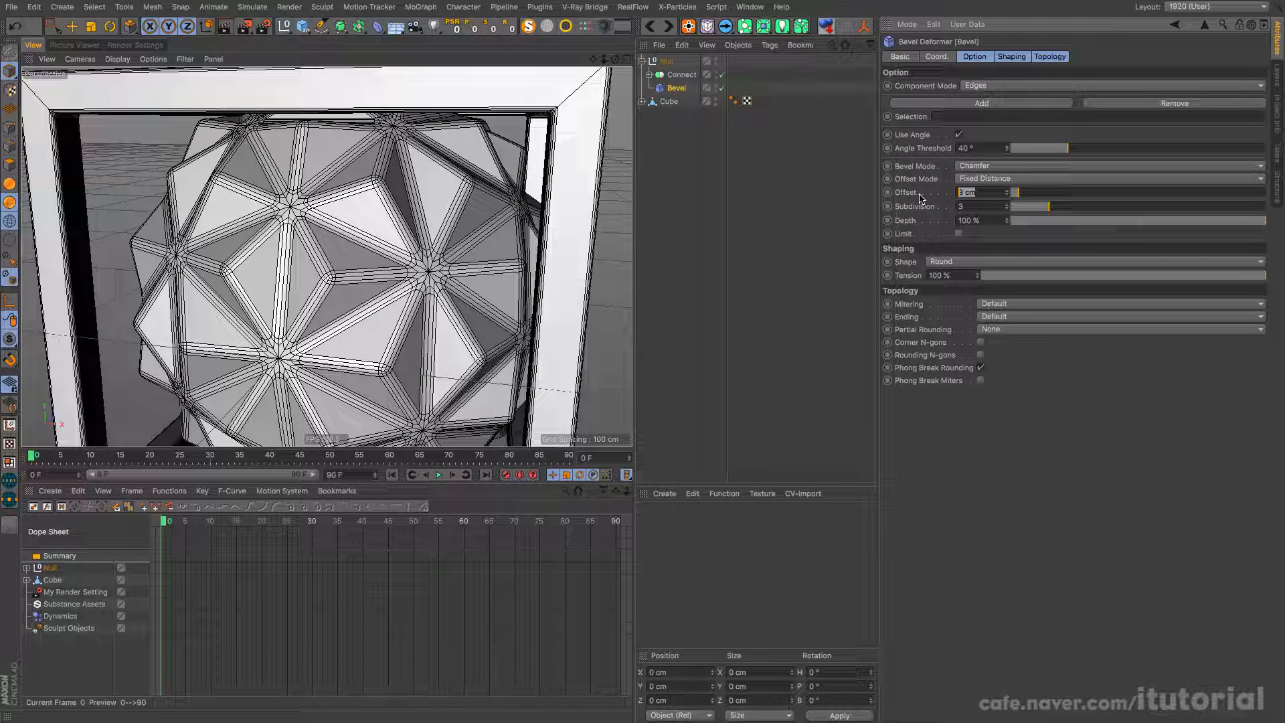
pyautogui.write('1.5')
pyautogui.press('Return')
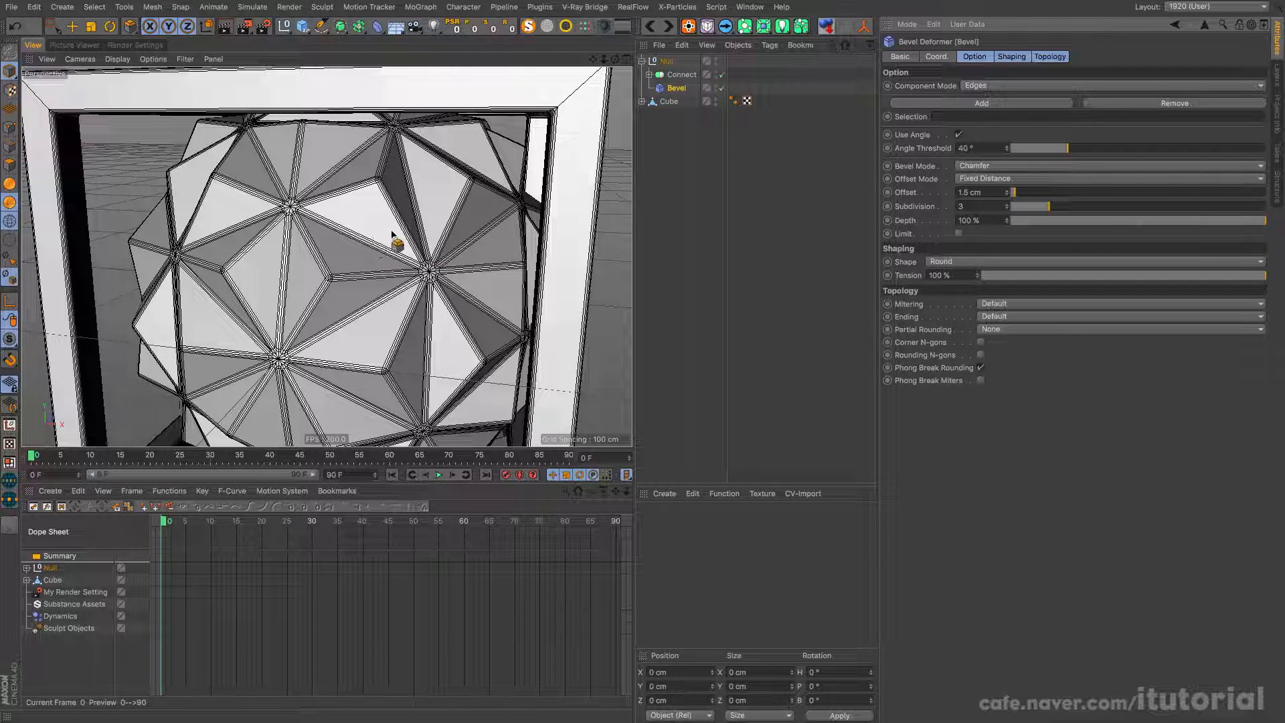
# Set the offset of the sphere's Bevel deformer to 1 cm for narrower edges
pyautogui.moveTo(982, 192); pyautogui.dragTo(938, 192)
pyautogui.write('1')
pyautogui.press('Return')
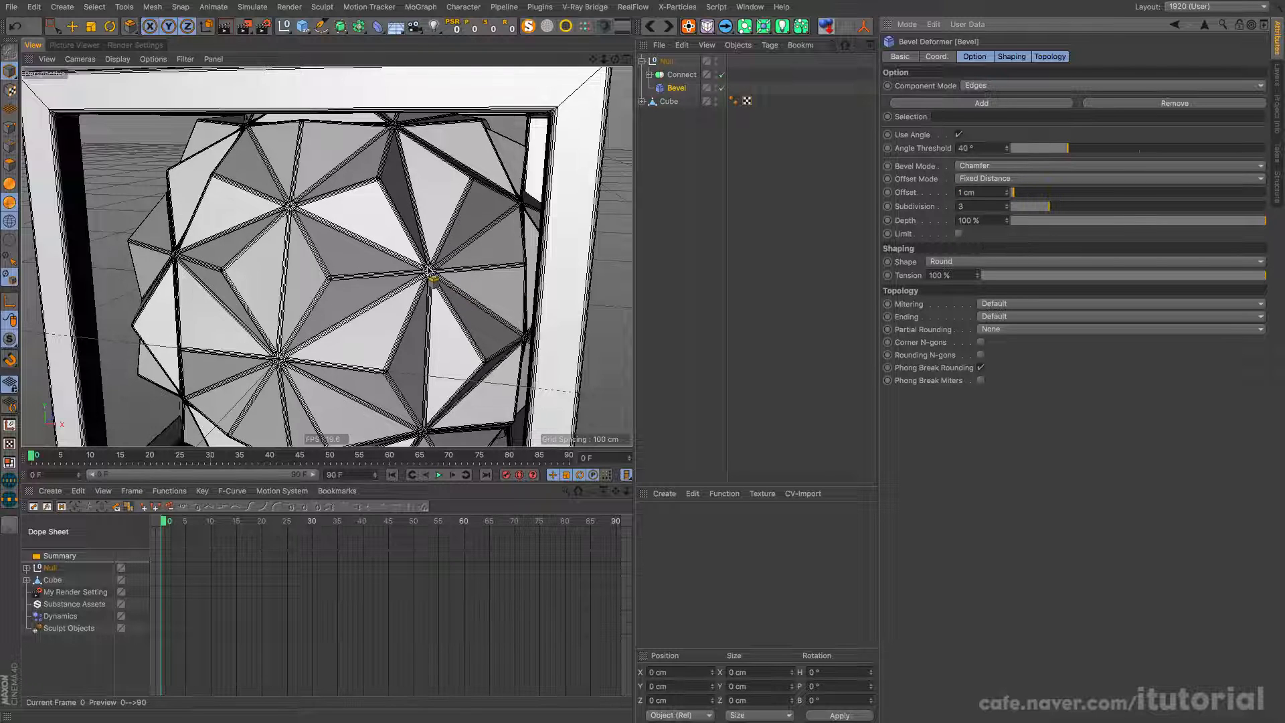
# Switch the viewport to shading without wireframe lines and inspect the beveled frame and sphere
pyautogui.scroll(-3, 425, 269)
pyautogui.moveTo(411, 278)
pyautogui.keyDown('alt'); pyautogui.mouseDown()
pyautogui.moveTo(328, 282)
pyautogui.moveTo(224, 229)
pyautogui.moveTo(353, 255)
pyautogui.moveTo(336, 273)
pyautogui.moveTo(401, 307)
pyautogui.moveTo(393, 238)
pyautogui.mouseUp(); pyautogui.keyUp('alt')
pyautogui.click(10, 184)
pyautogui.scroll(-3, 353, 283)
pyautogui.scroll(3, 328, 283)
pyautogui.scroll(3, 337, 273)
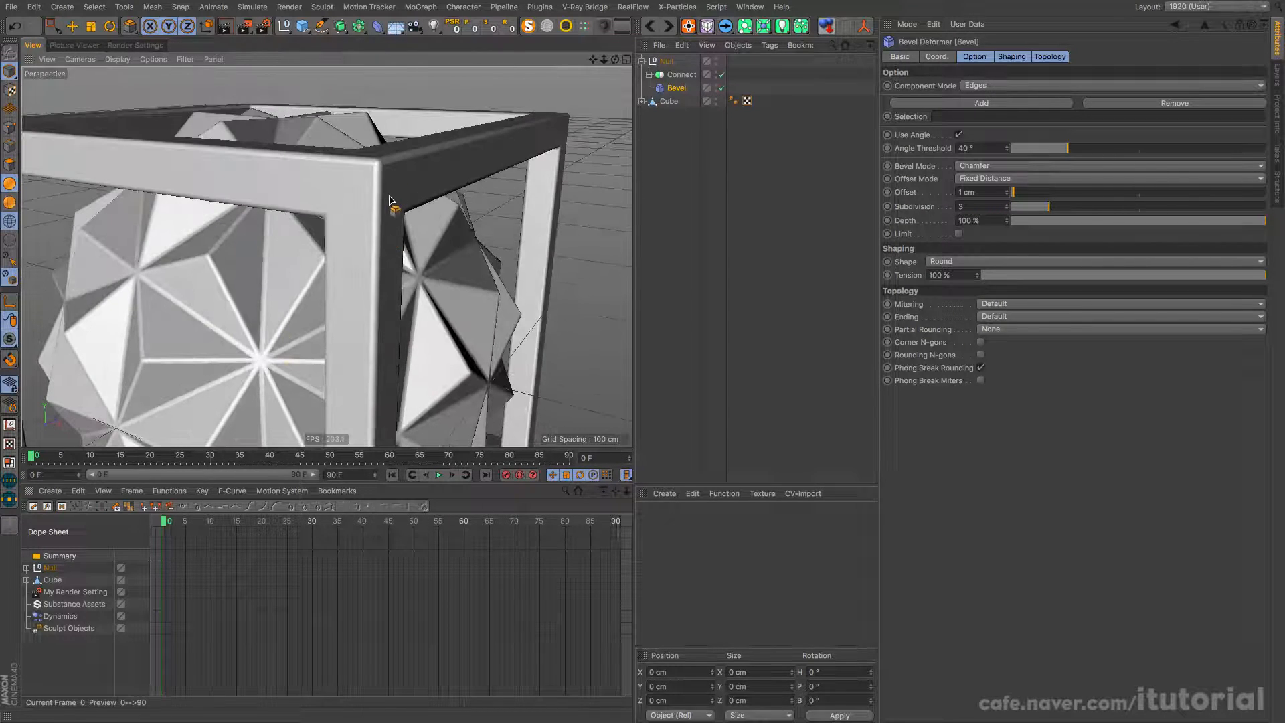
pyautogui.scroll(-3, 352, 271)
pyautogui.keyDown('alt'); pyautogui.moveTo(344, 281); pyautogui.dragTo(311, 275); pyautogui.keyUp('alt')
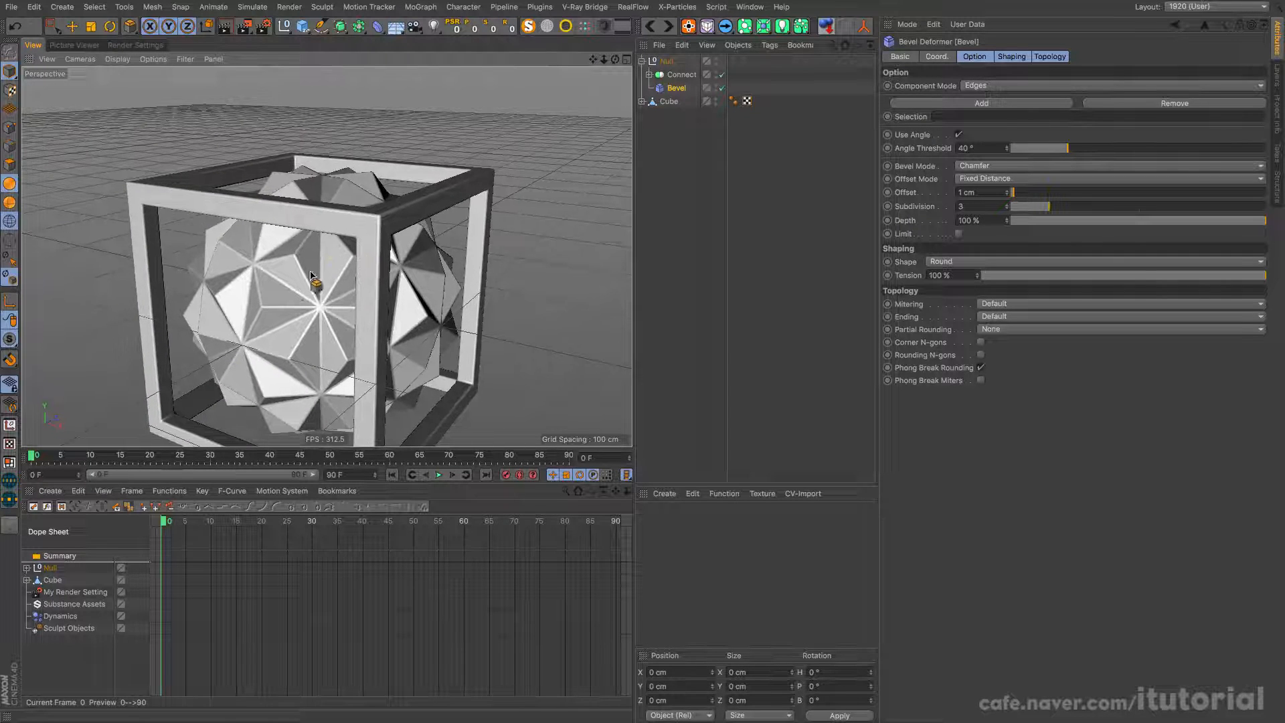
# Disable Phong Break Rounding on the sphere's Bevel deformer and check the shading of the facet edges
pyautogui.scroll(4, 312, 275)
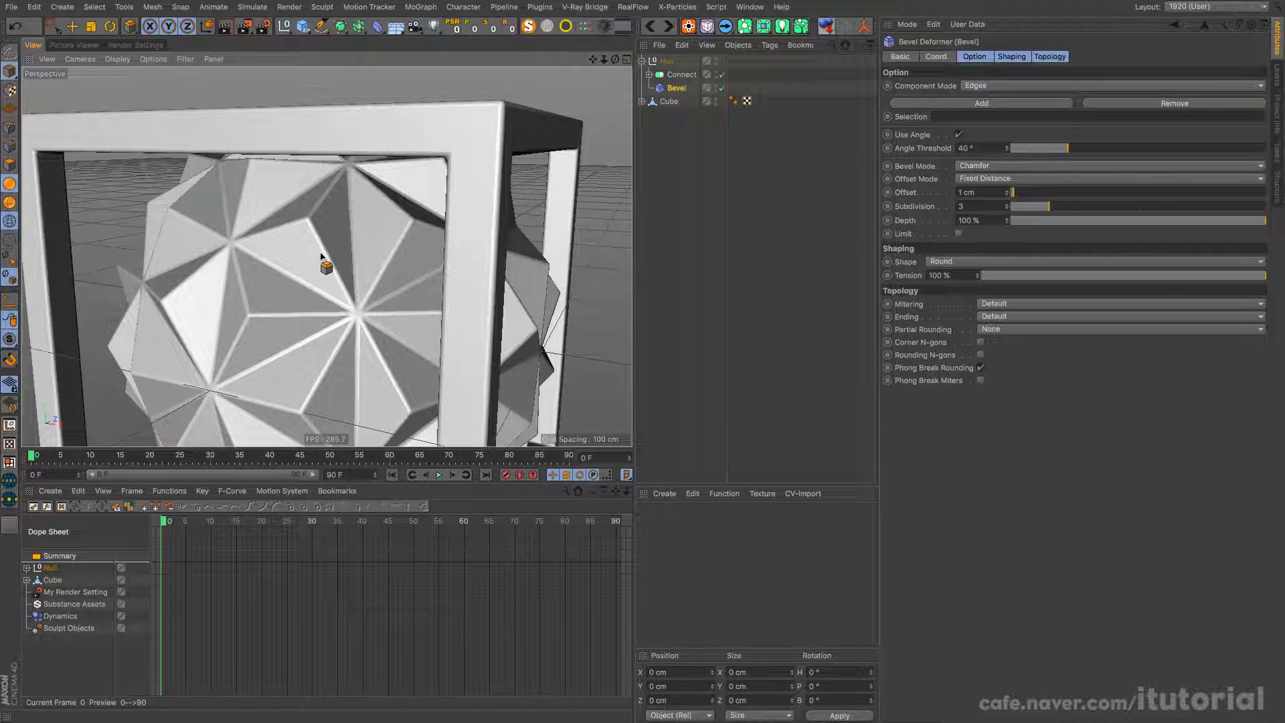
pyautogui.scroll(6, 321, 253)
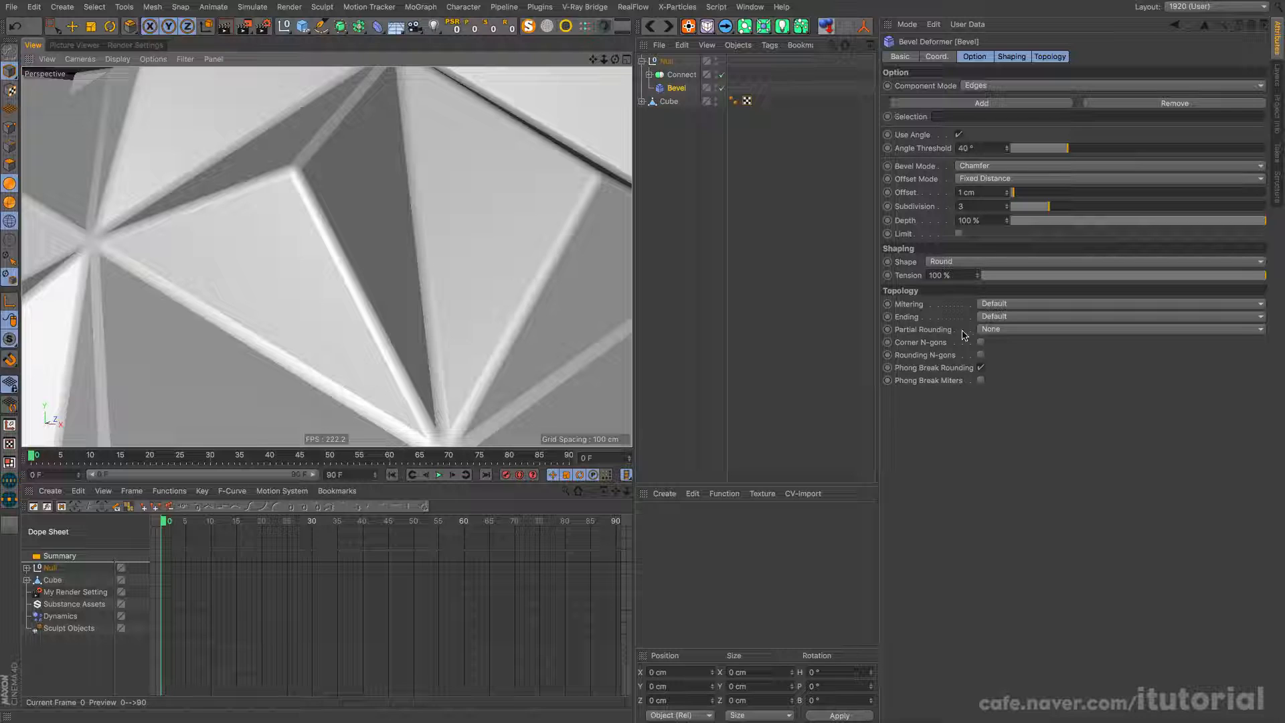
pyautogui.click(981, 368)
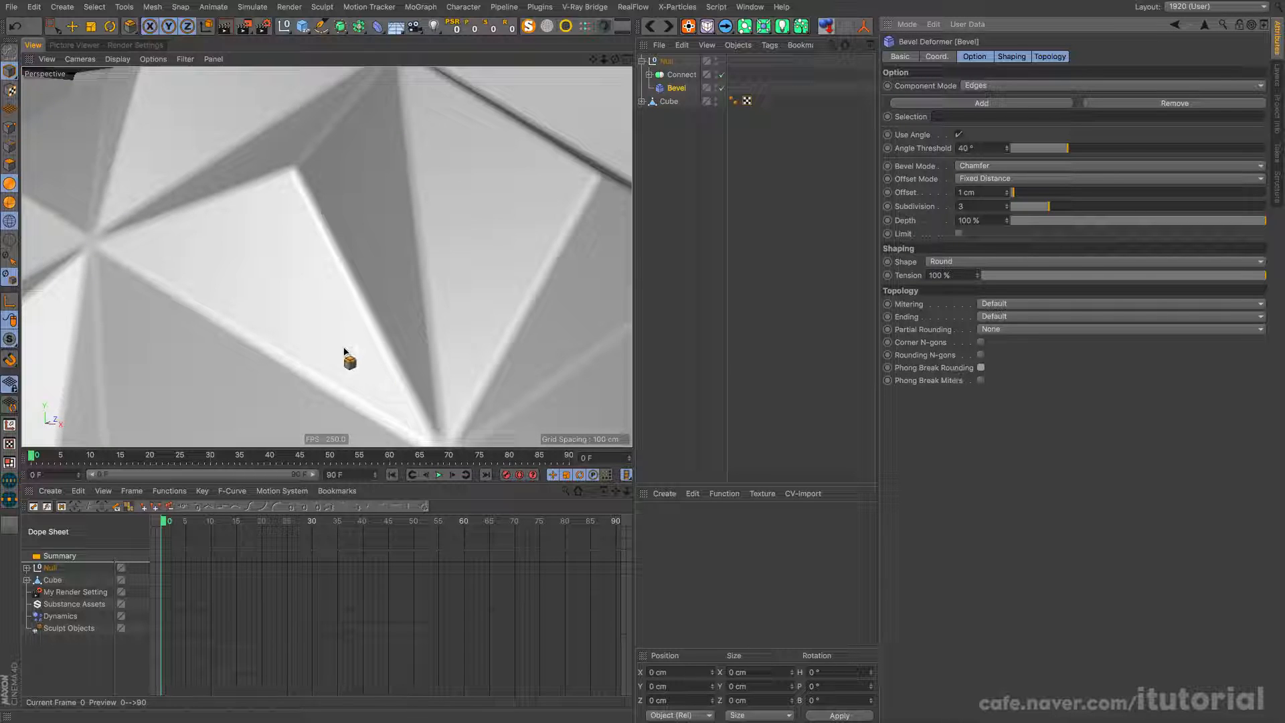
pyautogui.scroll(-10, 349, 285)
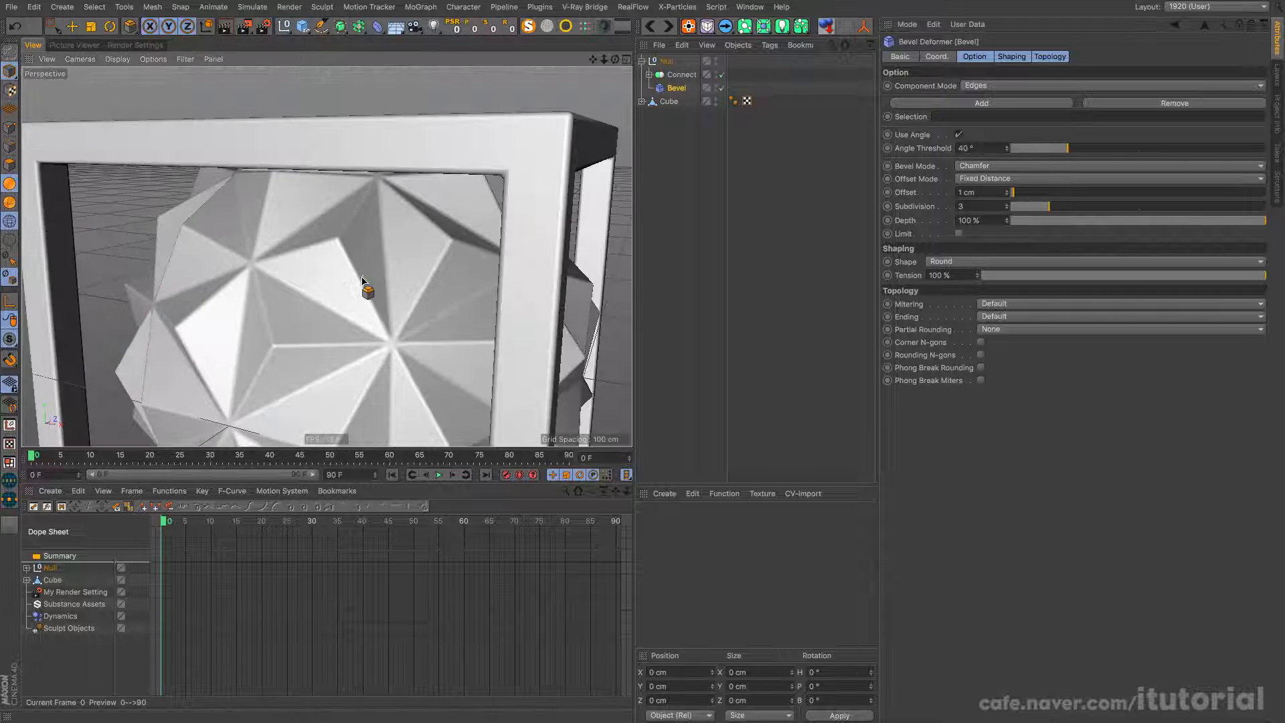
pyautogui.keyDown('alt'); pyautogui.moveTo(386, 241); pyautogui.dragTo(369, 278); pyautogui.keyUp('alt')
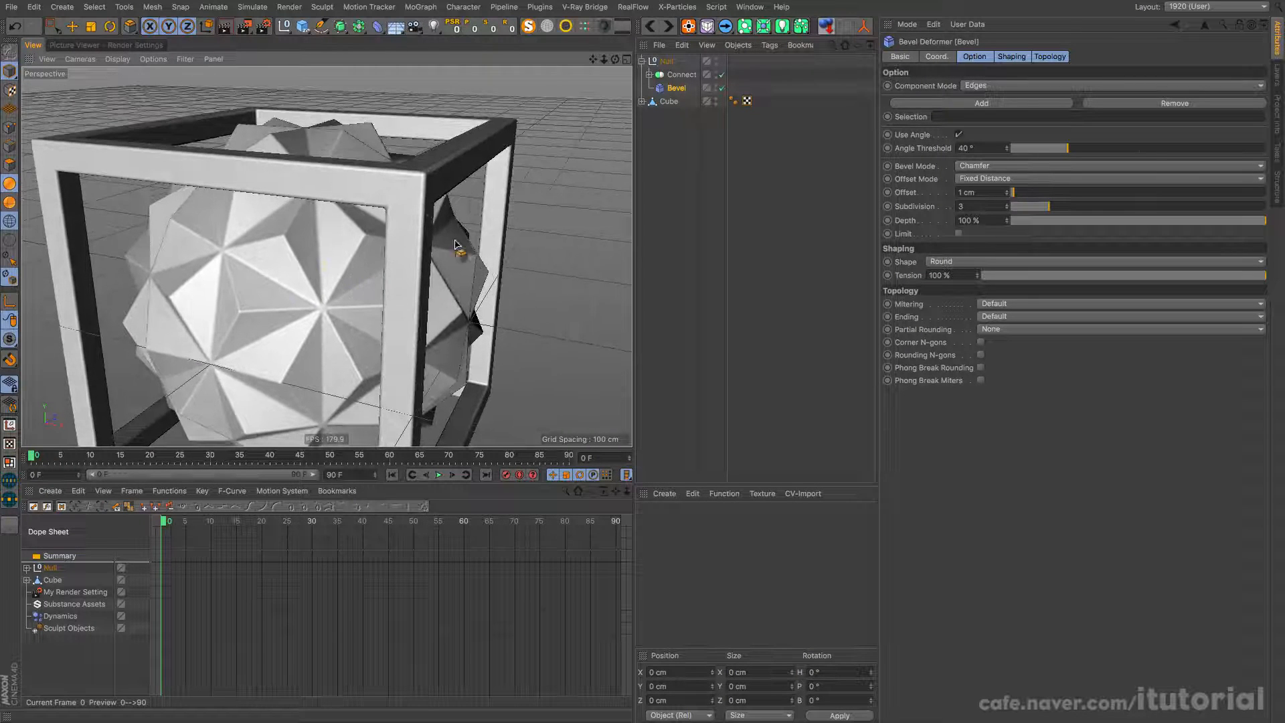
# Turn Phong Break Rounding off and back on for the cube frame's Bevel deformer to compare the shading
pyautogui.click(642, 102)
pyautogui.click(676, 115)
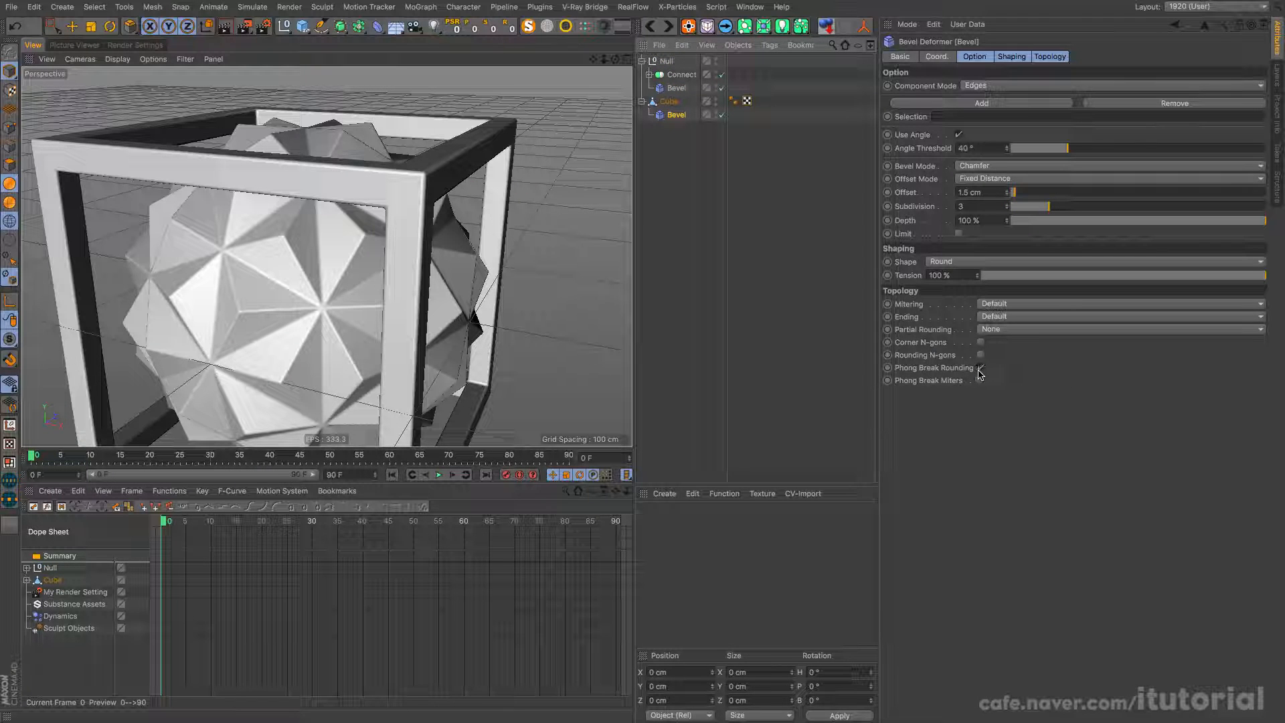
pyautogui.keyDown('alt'); pyautogui.moveTo(431, 254); pyautogui.dragTo(404, 286); pyautogui.keyUp('alt')
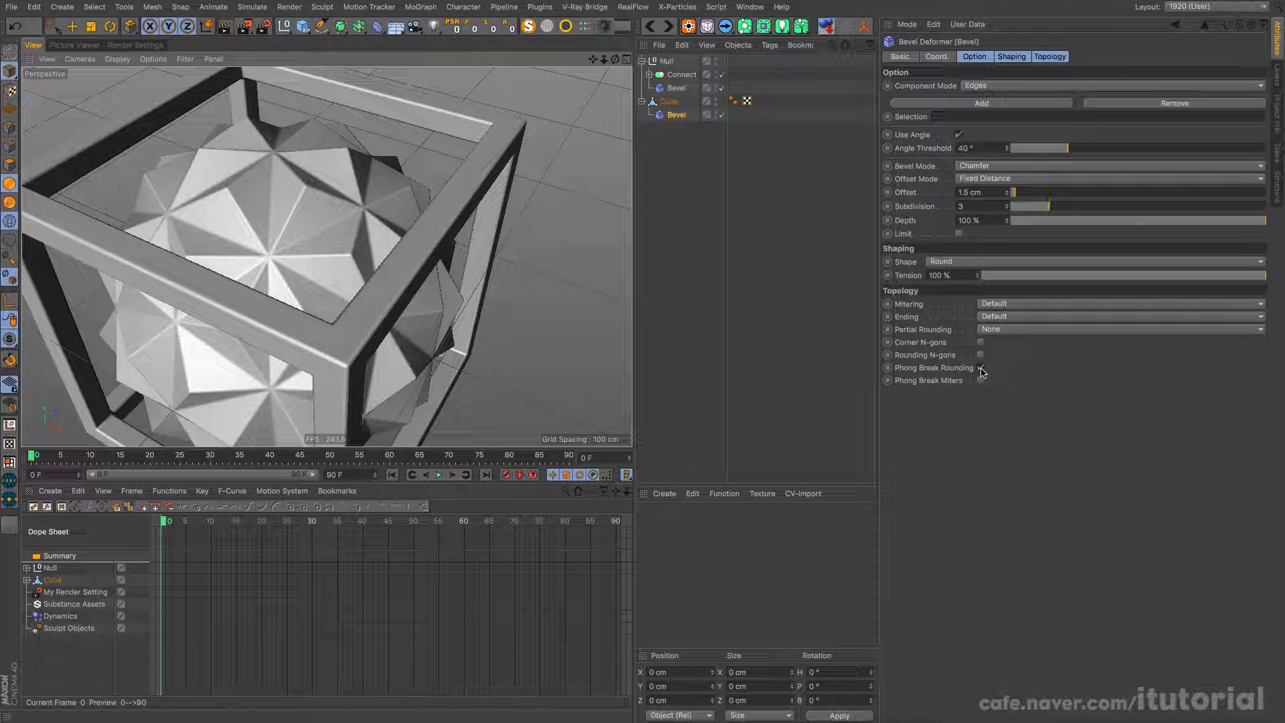
pyautogui.click(981, 369)
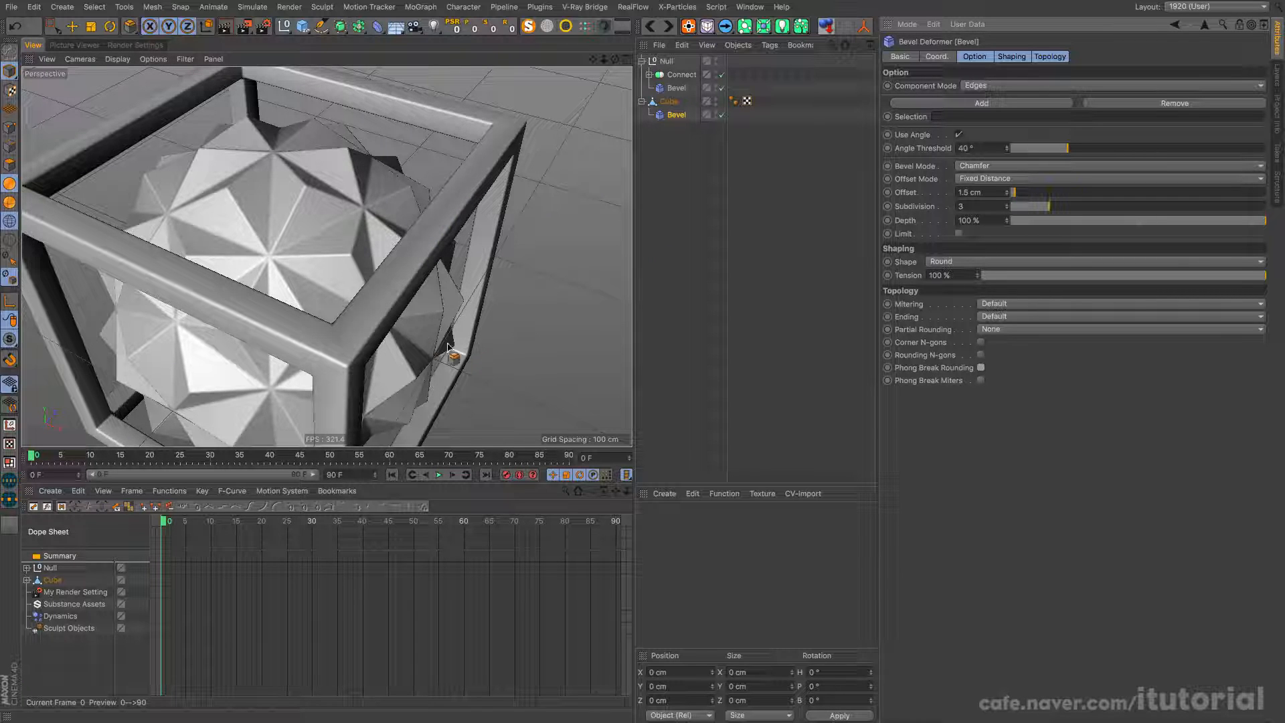
pyautogui.click(982, 368)
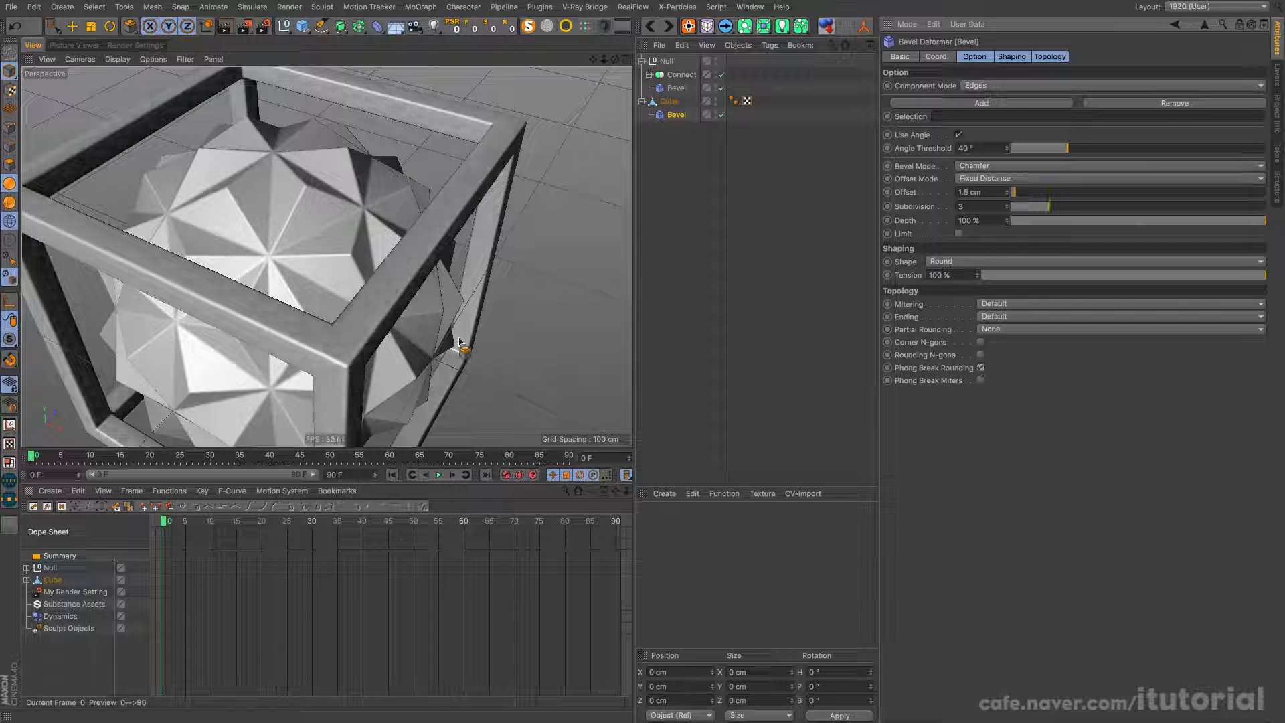
# Examine the sphere's facets up close and select the Bevel deformer in the Null to review its settings
pyautogui.keyDown('alt'); pyautogui.moveTo(459, 342); pyautogui.dragTo(442, 259); pyautogui.keyUp('alt')
pyautogui.scroll(6, 253, 238)
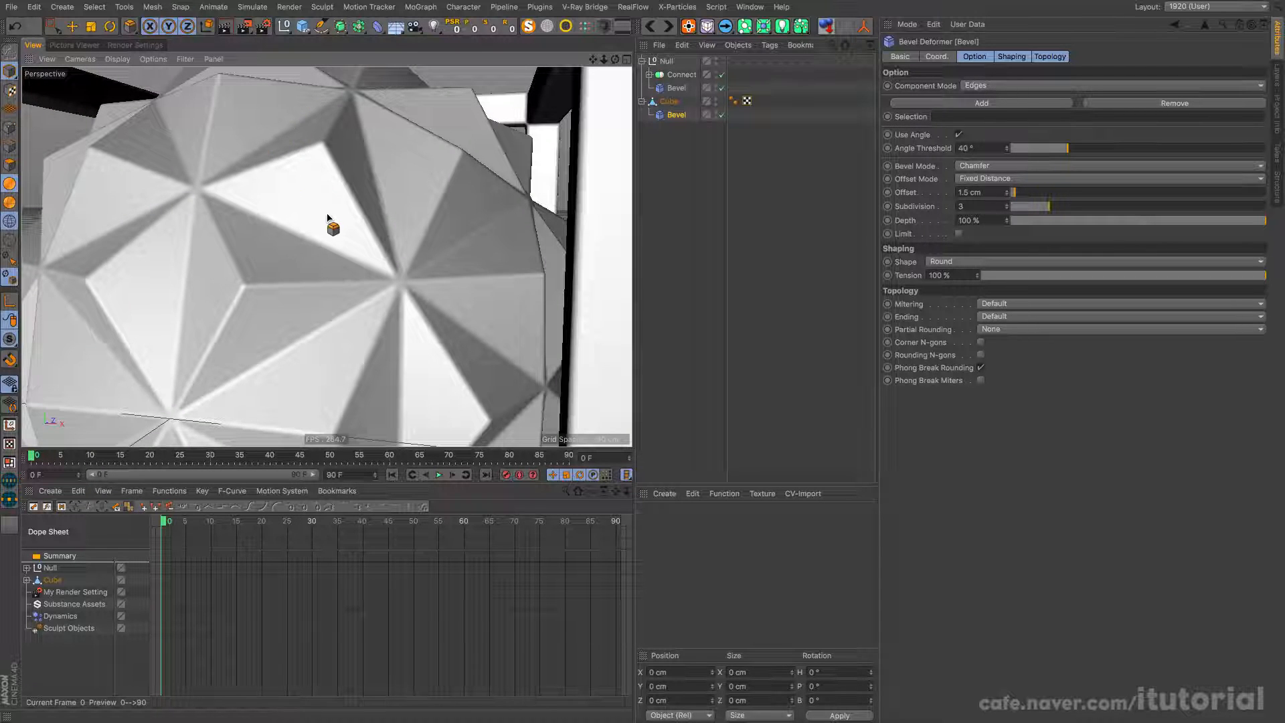
pyautogui.scroll(-3, 328, 217)
pyautogui.click(676, 88)
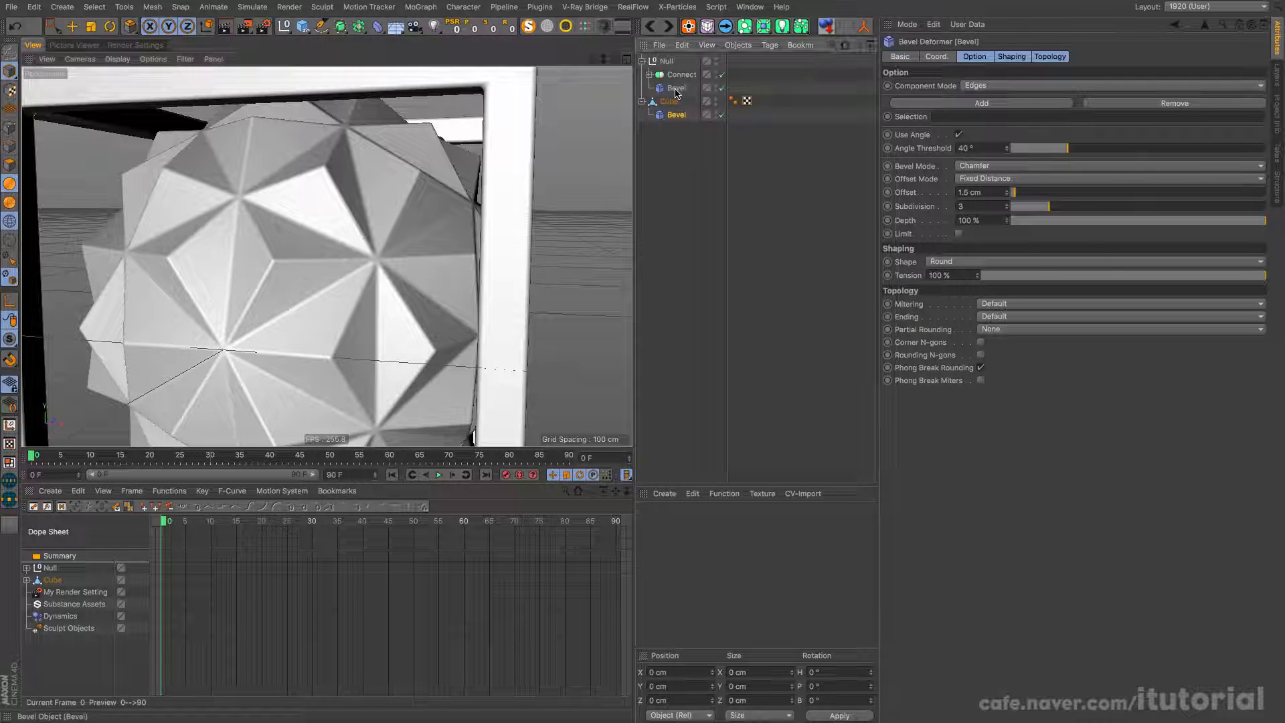
pyautogui.scroll(-6, 359, 278)
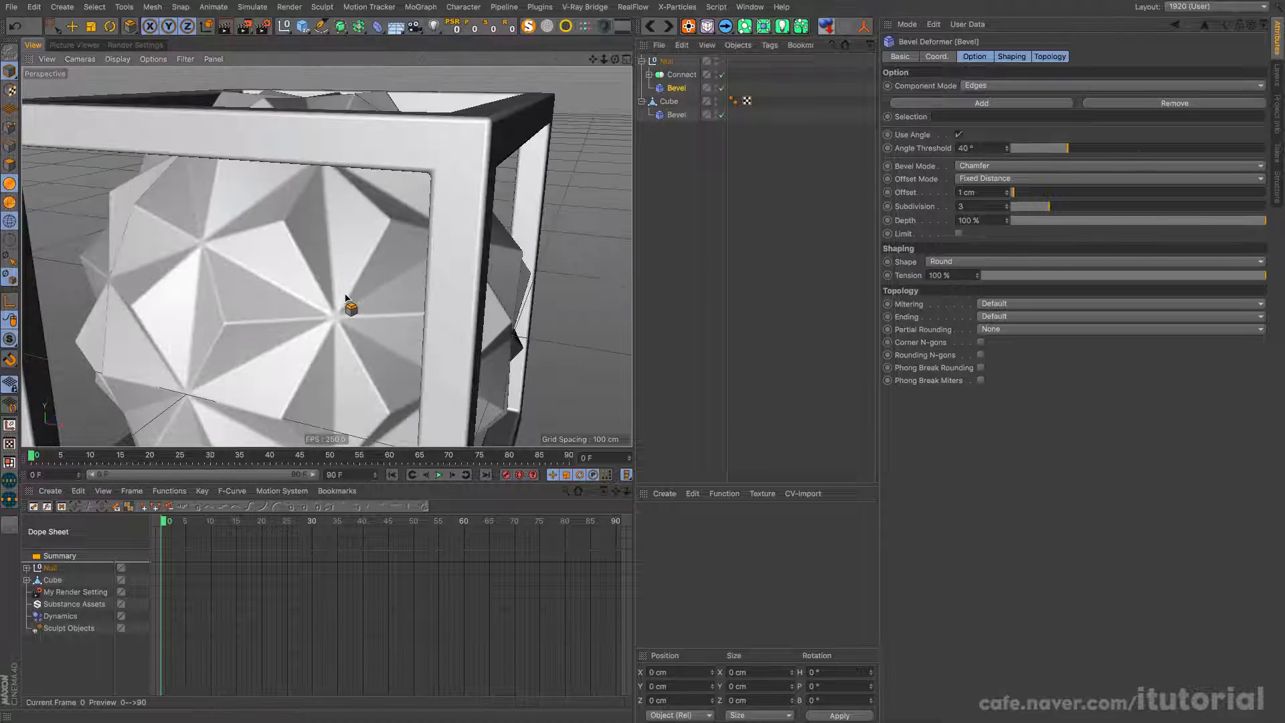
# Add the Ambient Occlusion effect to the render settings and render a preview of the whole model in the perspective view
pyautogui.scroll(2, 345, 307)
pyautogui.keyDown('alt'); pyautogui.moveTo(311, 328); pyautogui.dragTo(275, 274); pyautogui.keyUp('alt')
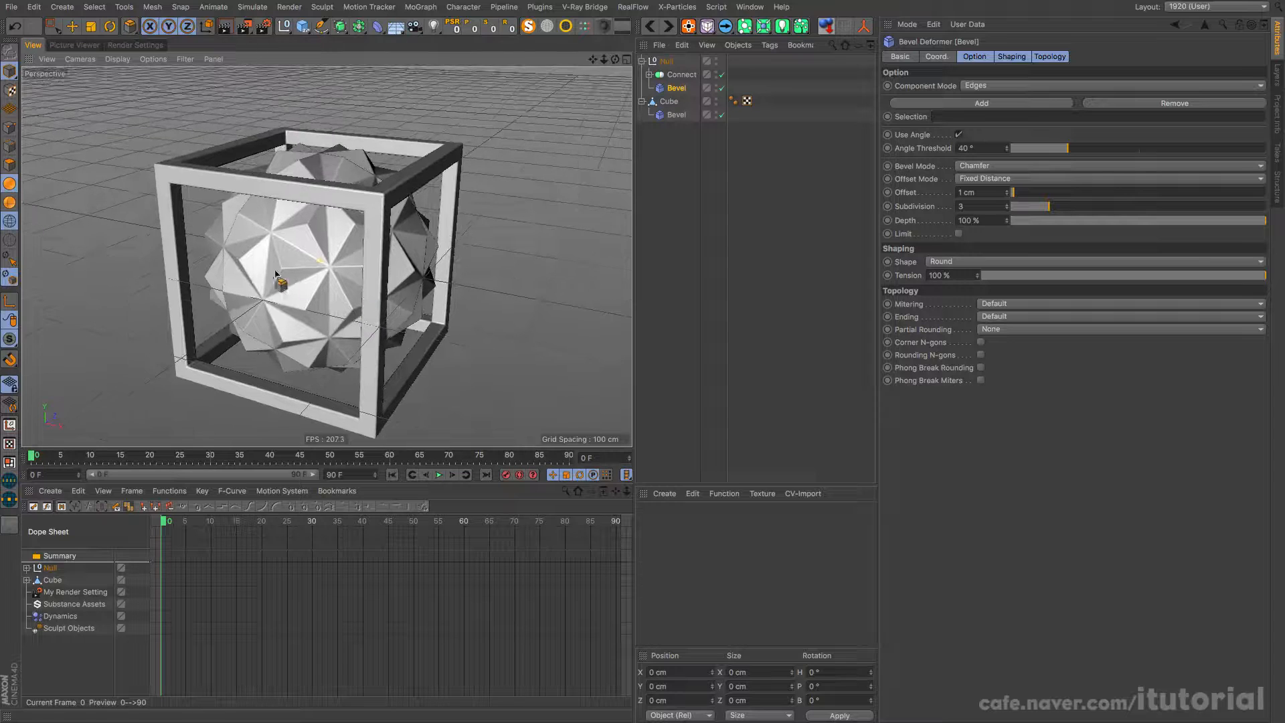
pyautogui.click(140, 45)
pyautogui.click(73, 314)
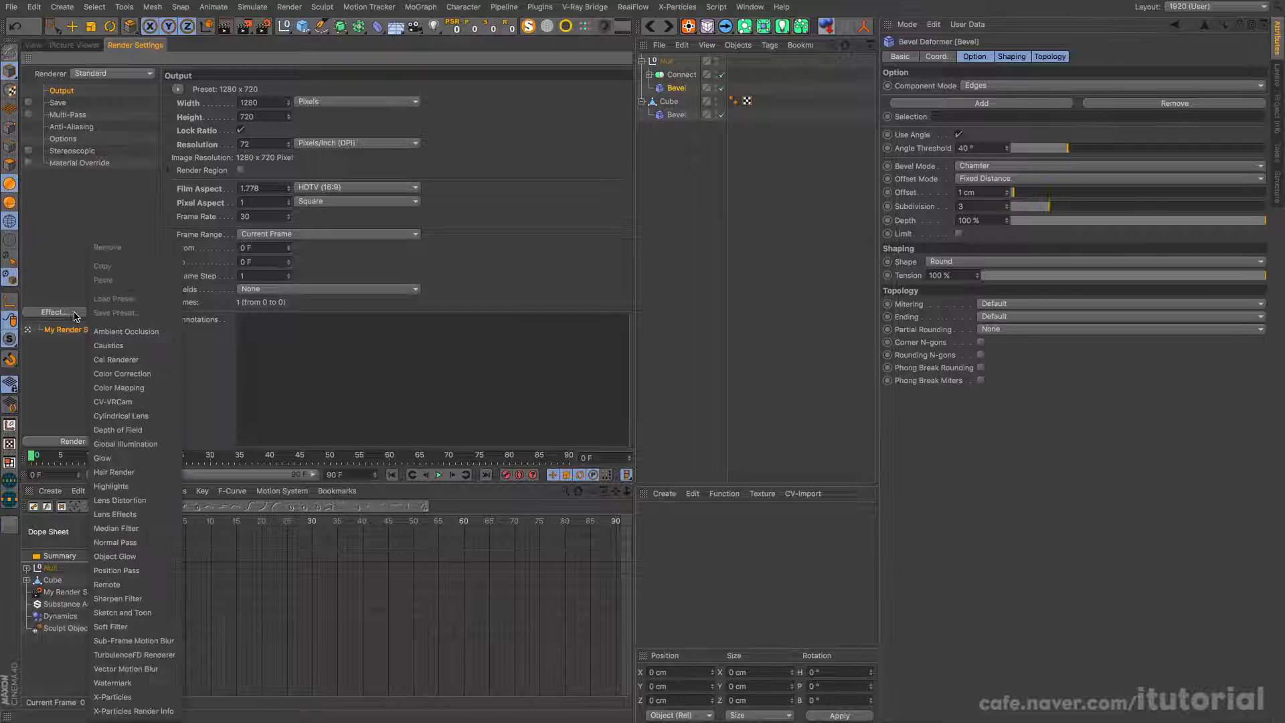
pyautogui.click(97, 328)
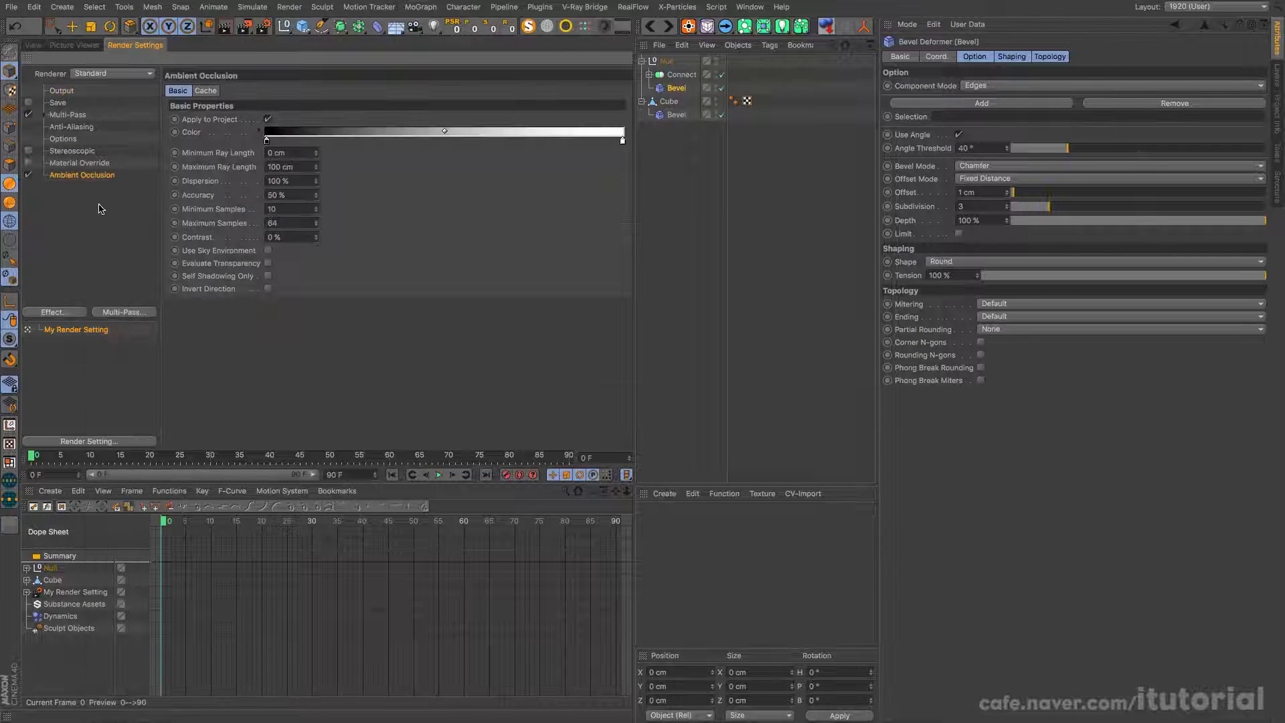
pyautogui.click(33, 47)
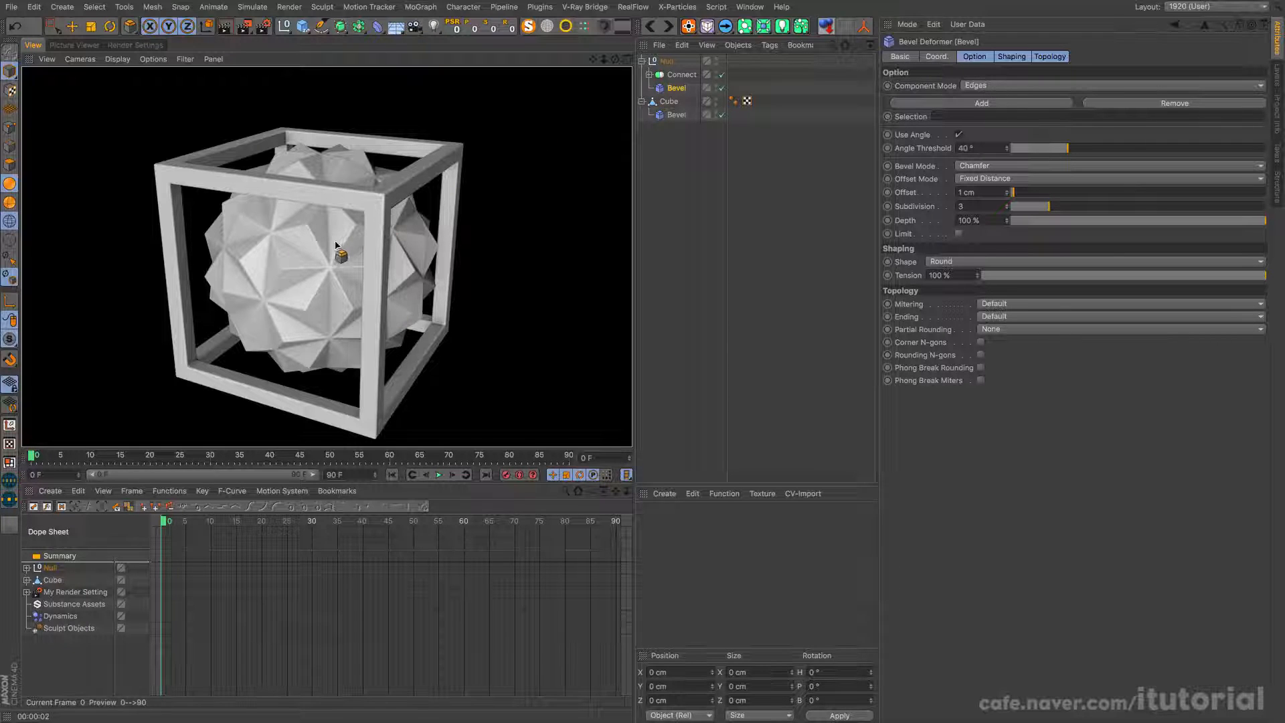
pyautogui.click(675, 144)
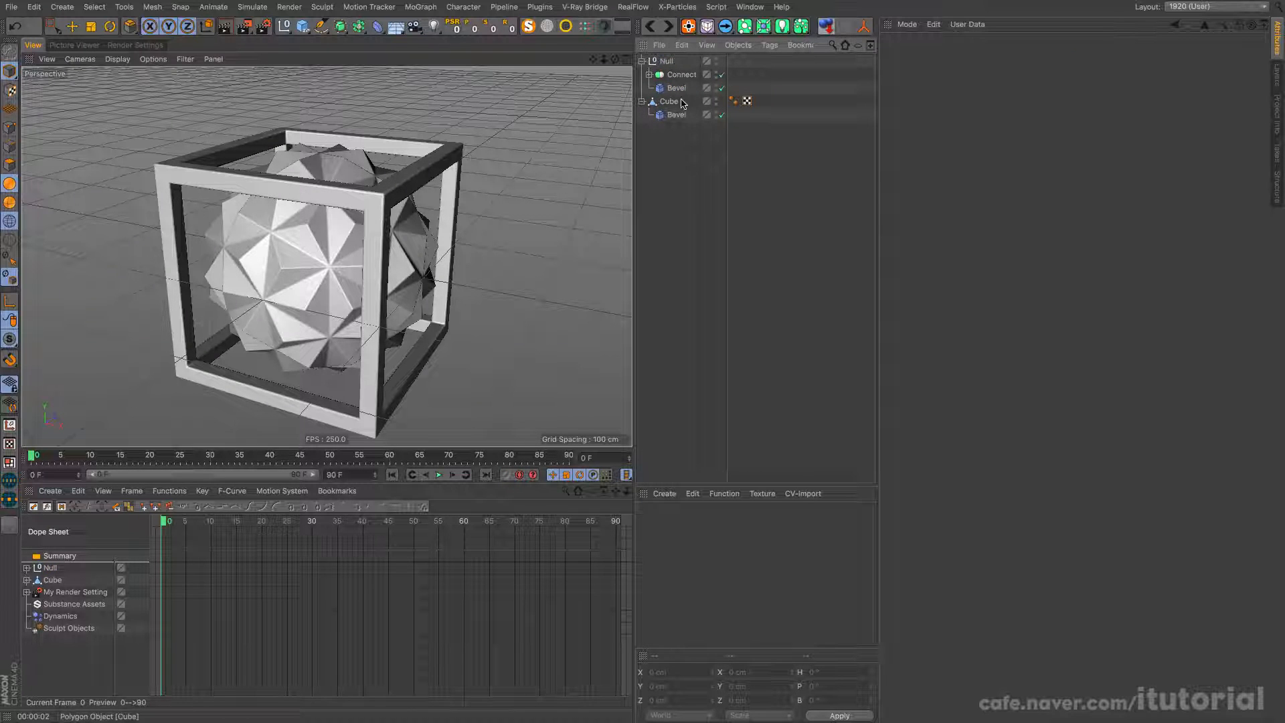
# Set the segments of the icosahedron Sphere inside the Connect object to 15 for denser spikes
pyautogui.click(649, 75)
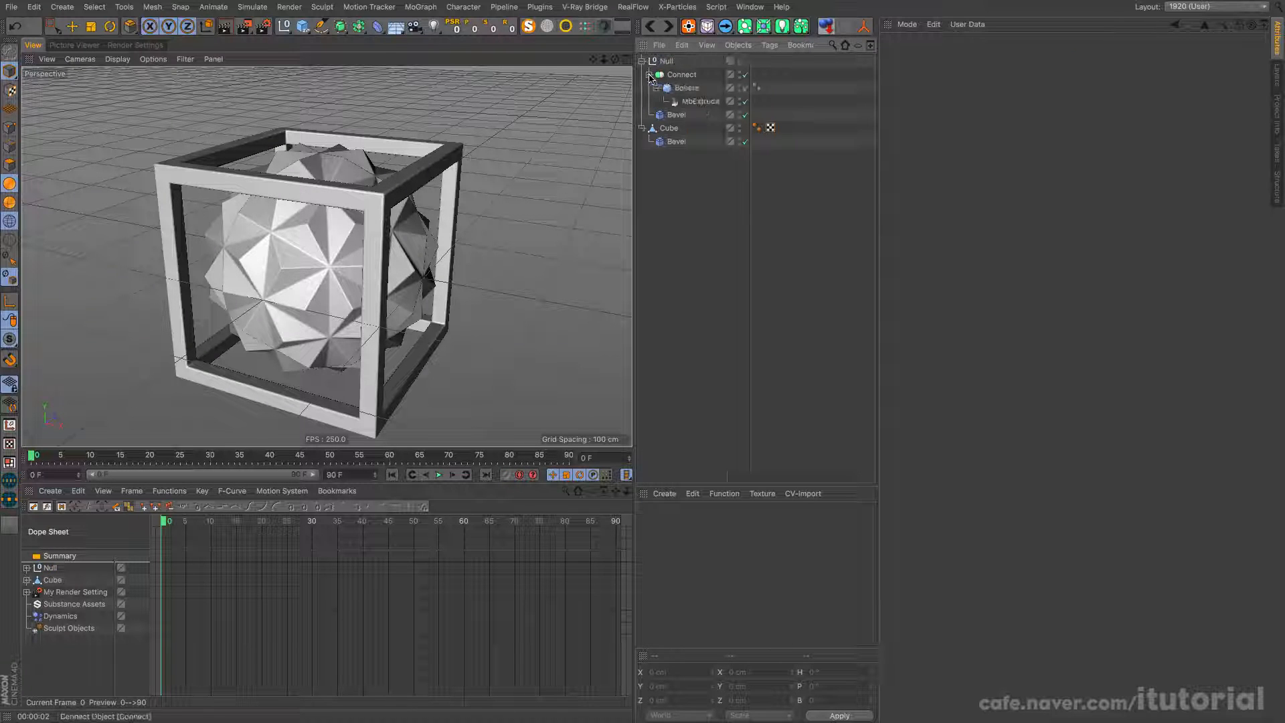
pyautogui.scroll(5, 357, 243)
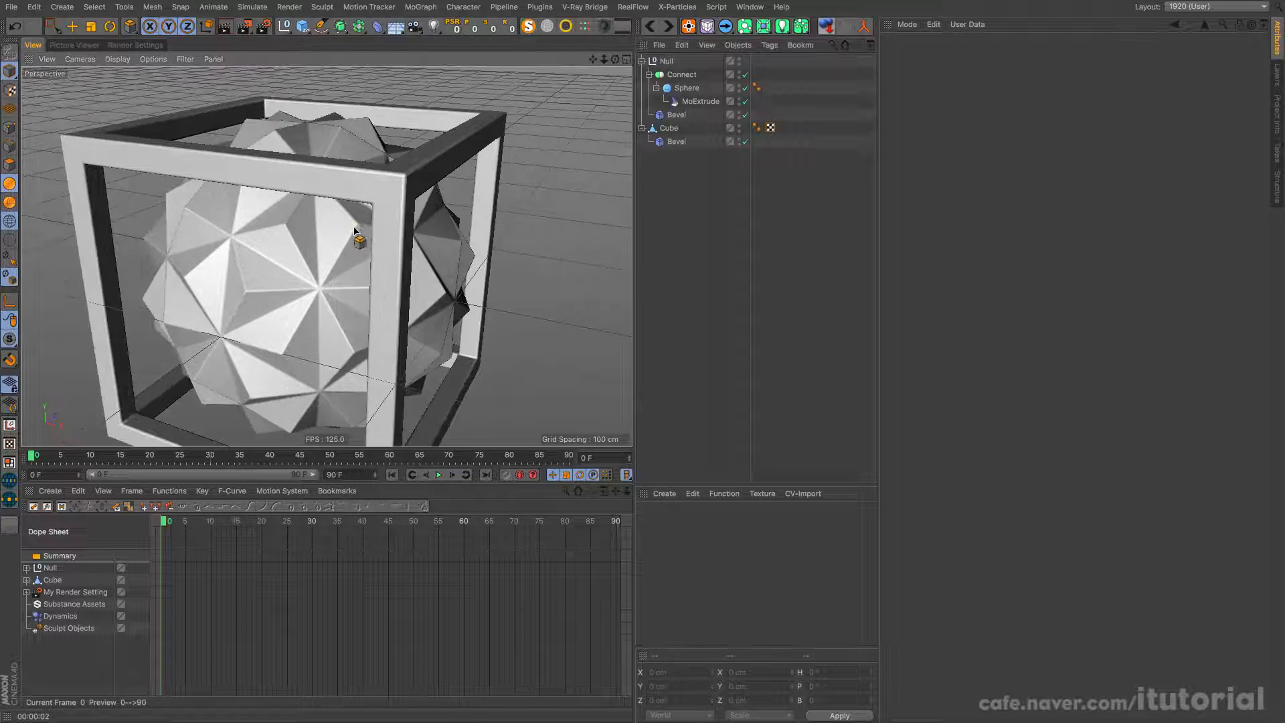
pyautogui.click(684, 91)
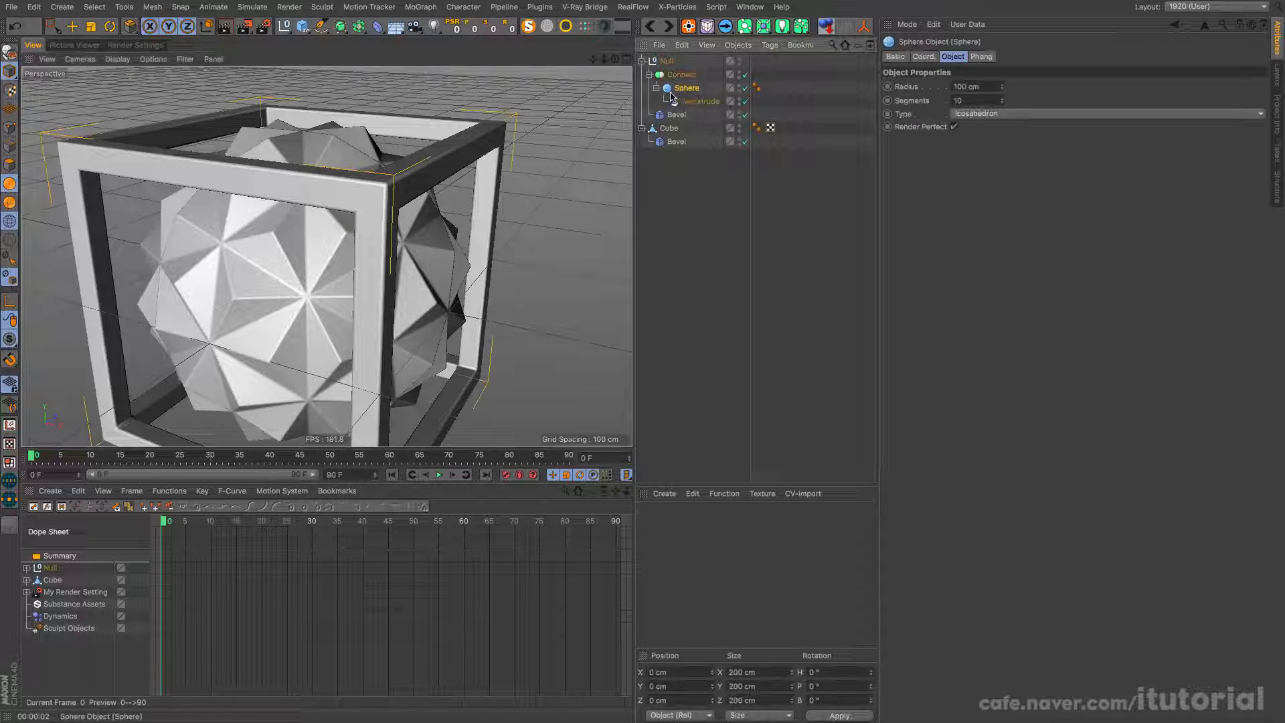
pyautogui.click(1003, 99)
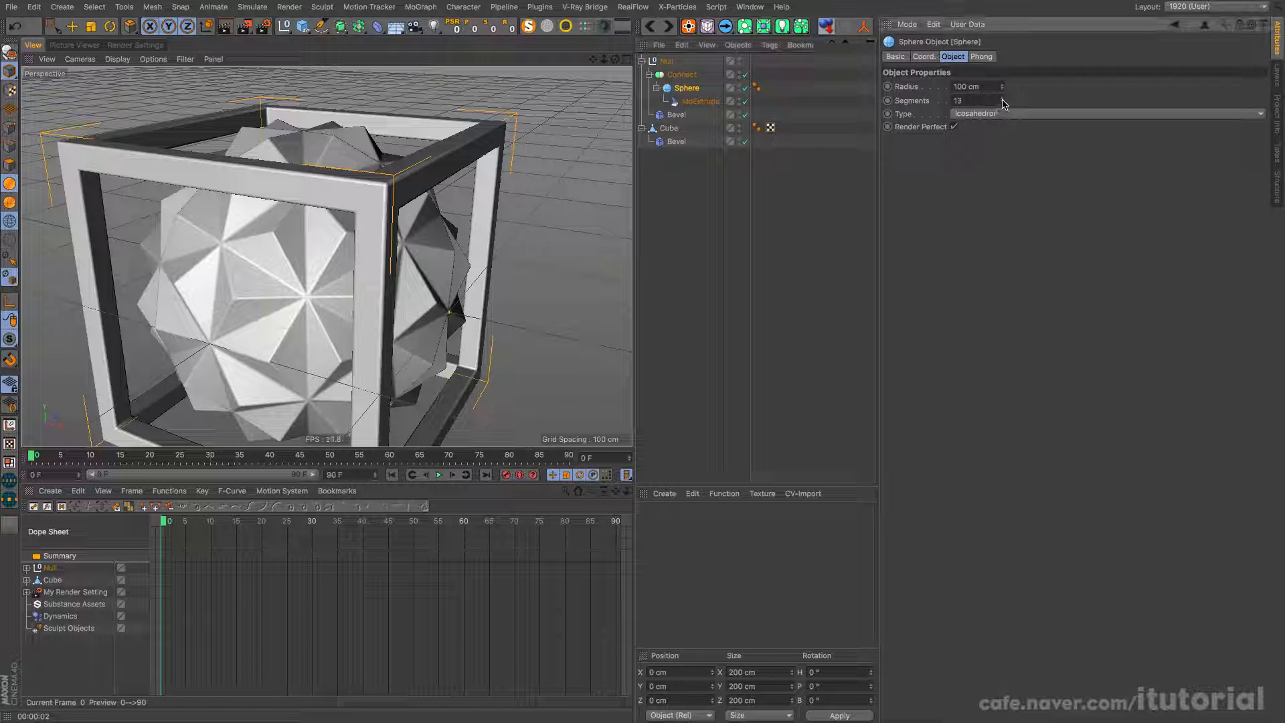
pyautogui.click(1002, 100)
pyautogui.click(1002, 100)
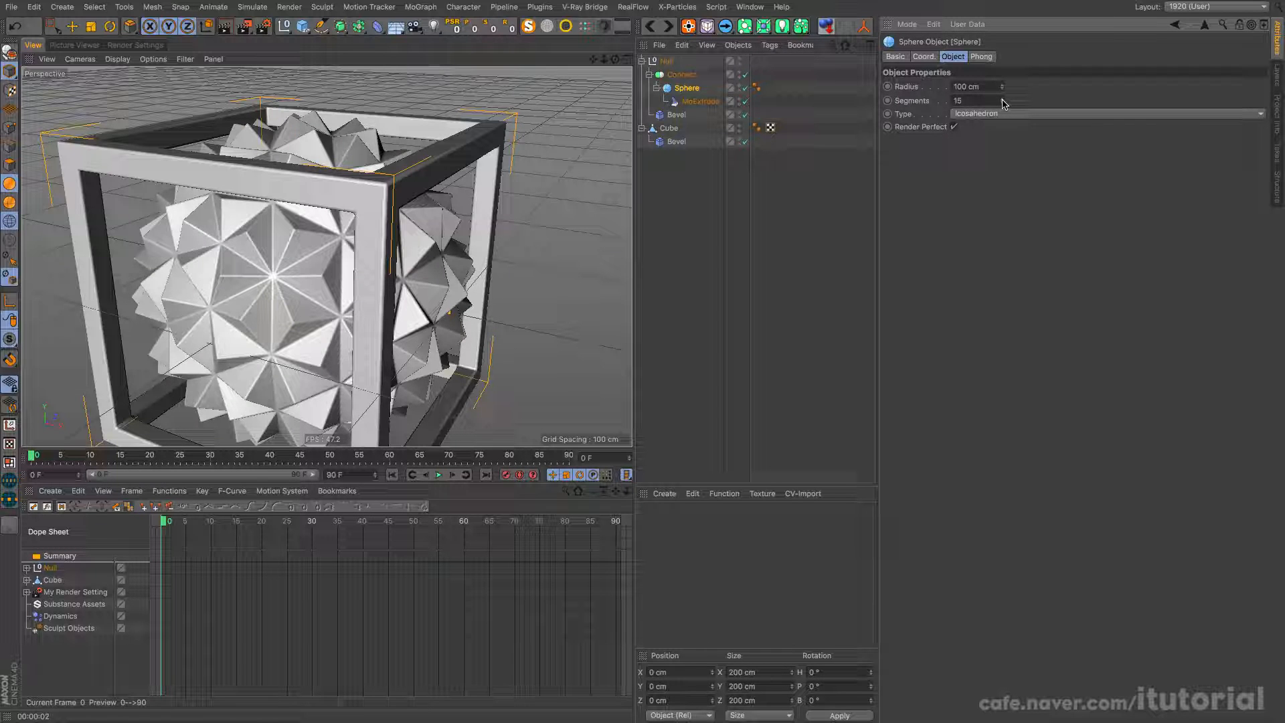
pyautogui.keyDown('alt'); pyautogui.moveTo(299, 284); pyautogui.dragTo(360, 280); pyautogui.keyUp('alt')
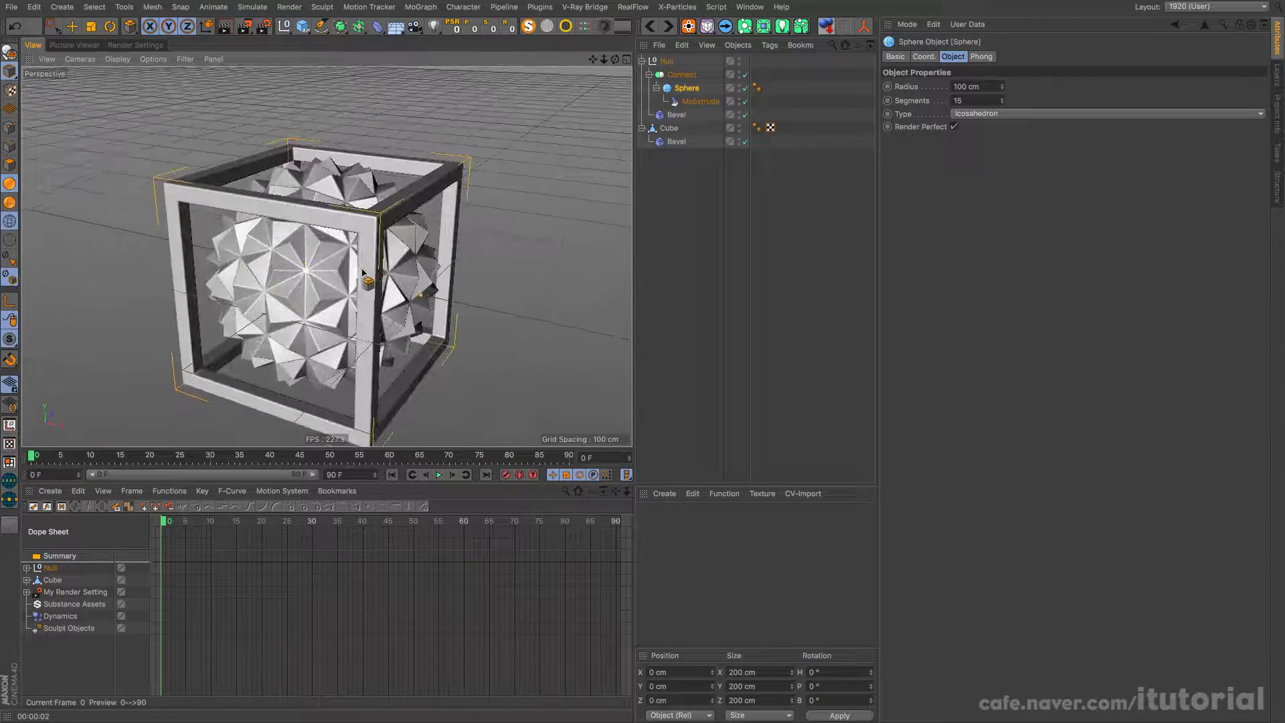
# Collapse the Connect, Cube and Null hierarchies in the object list and deselect everything
pyautogui.click(649, 75)
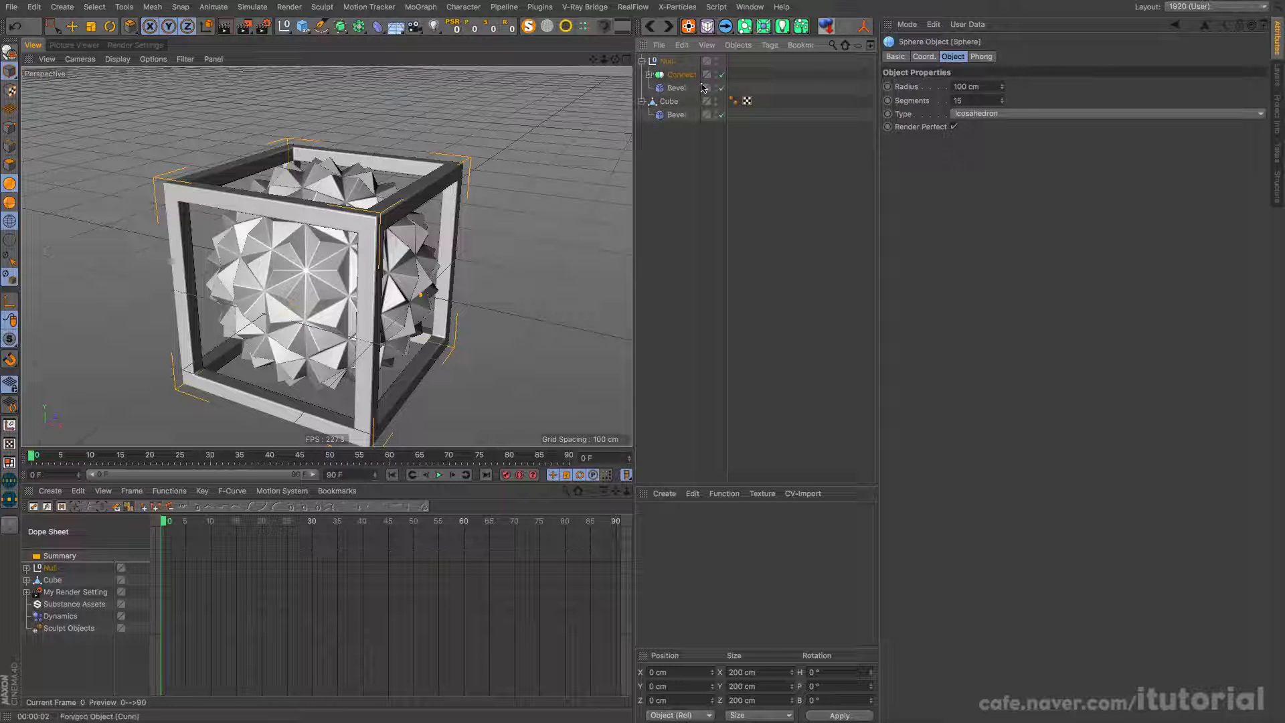
pyautogui.keyDown('alt'); pyautogui.moveTo(434, 231); pyautogui.dragTo(405, 218); pyautogui.keyUp('alt')
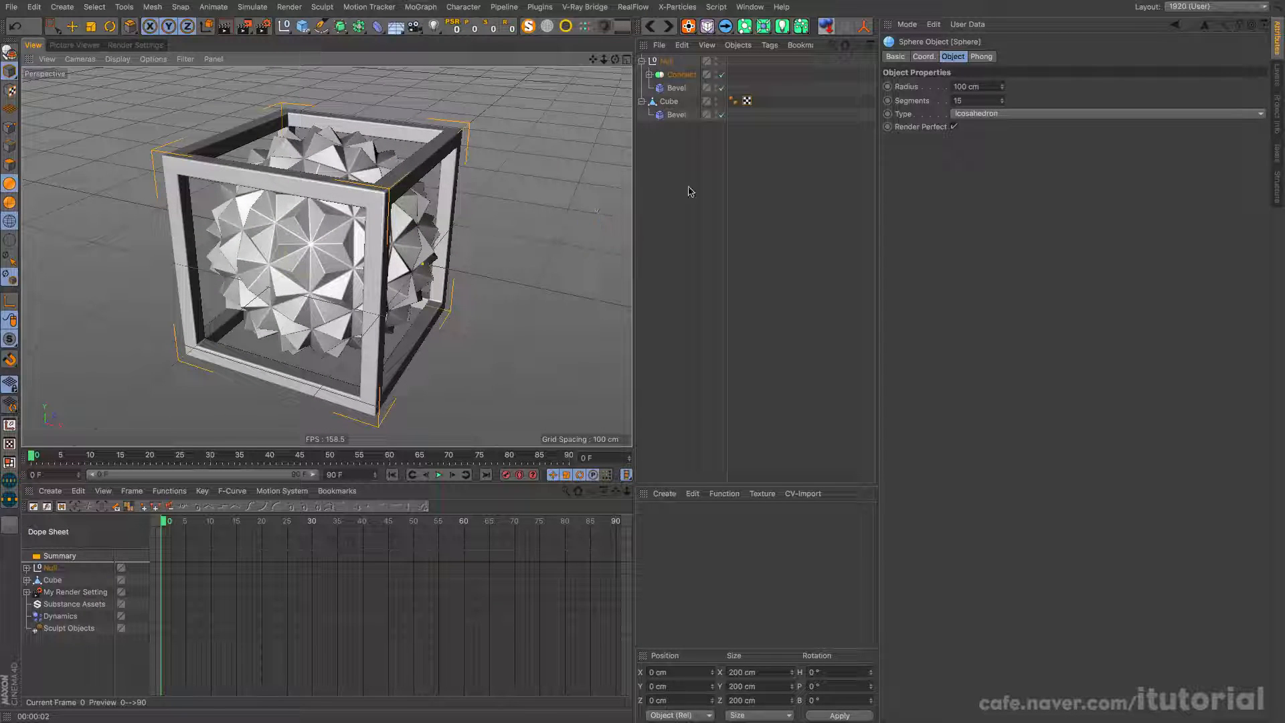
pyautogui.click(641, 101)
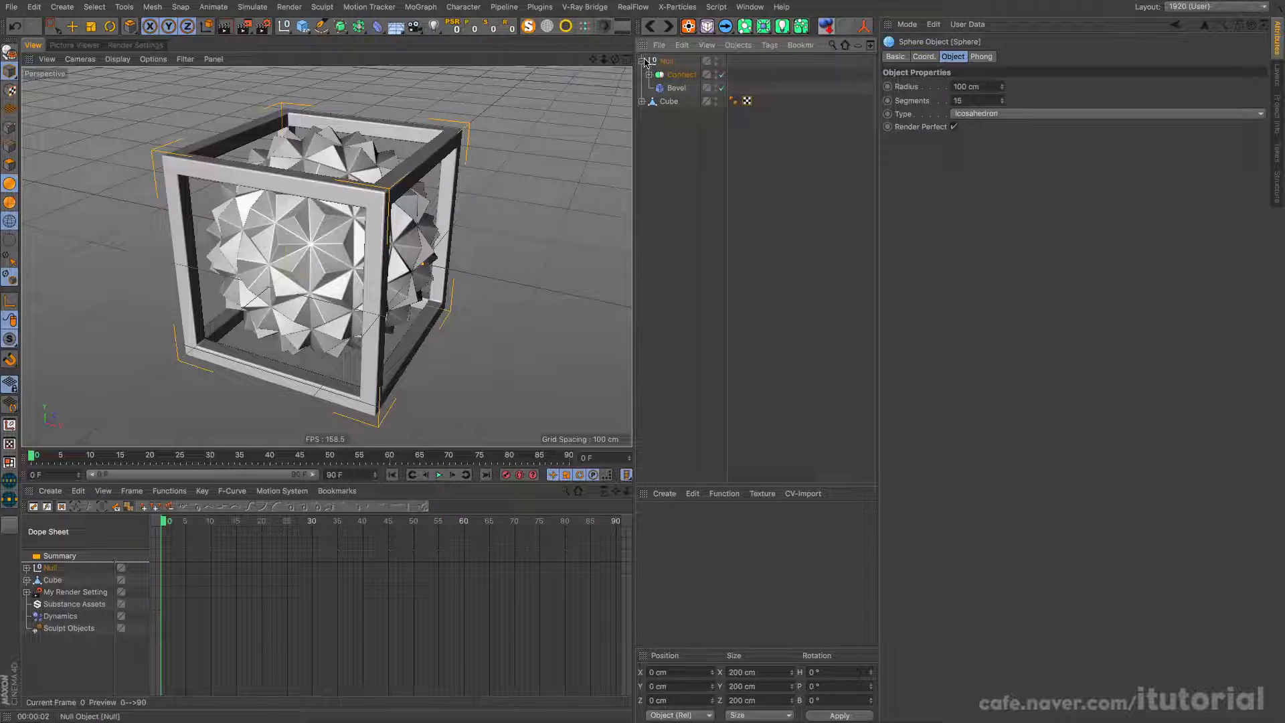
pyautogui.click(641, 61)
pyautogui.click(661, 165)
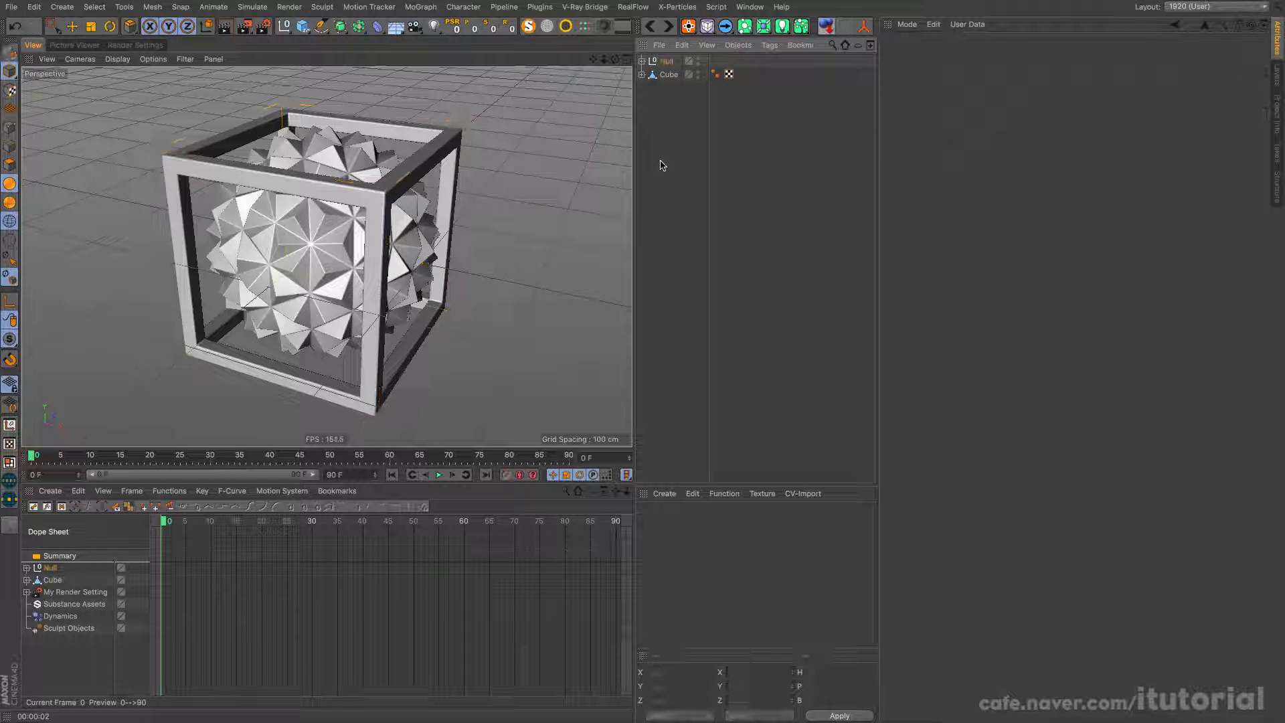